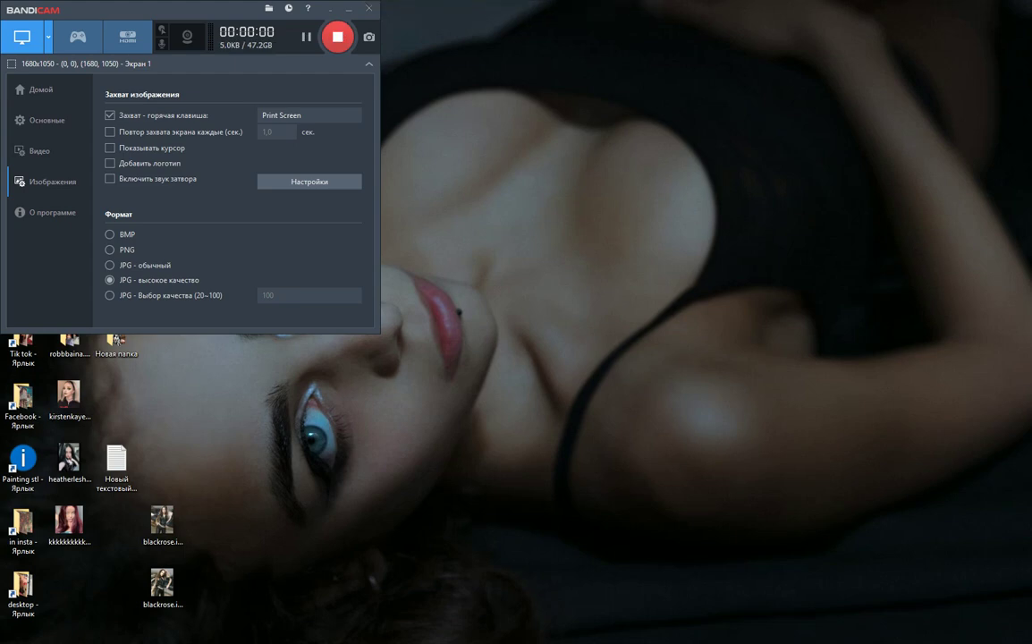
Bring the Photoshop window with the sunset portrait 'Скан_20210615 (3).psd' to the front
click(438, 631)
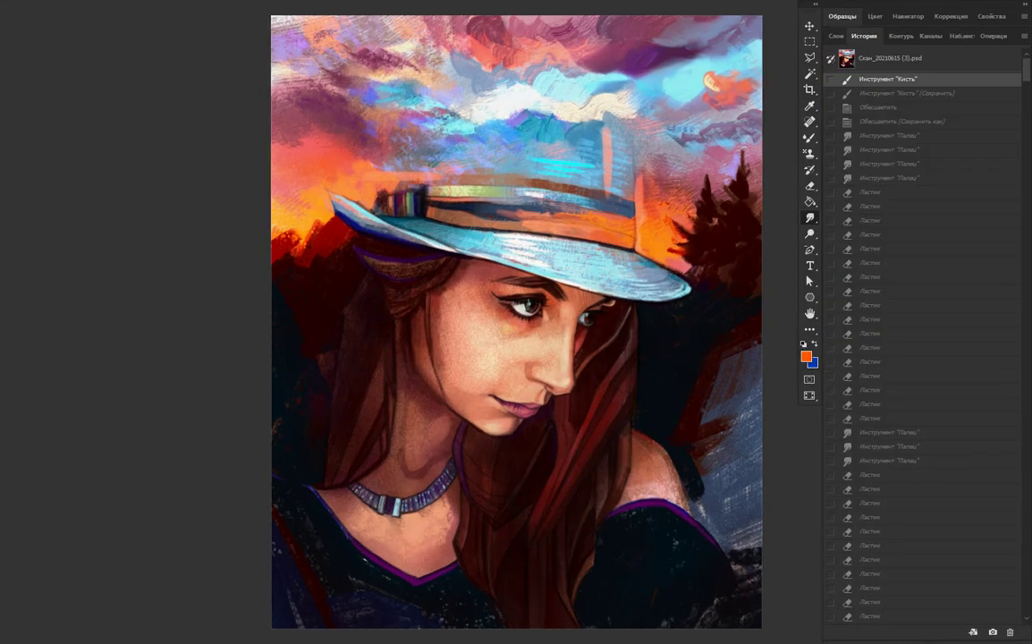
Step to the greyscale painting stage and redo the smudge edits on the face
key(ctrl+shift+z)
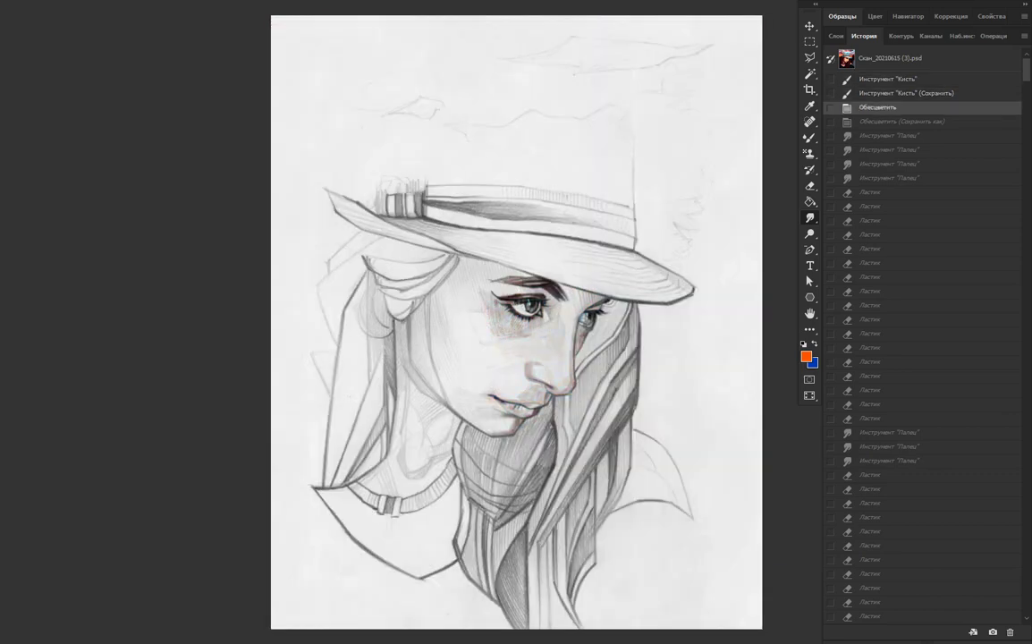
key(ctrl+shift+z)
key(ctrl+shift+z)
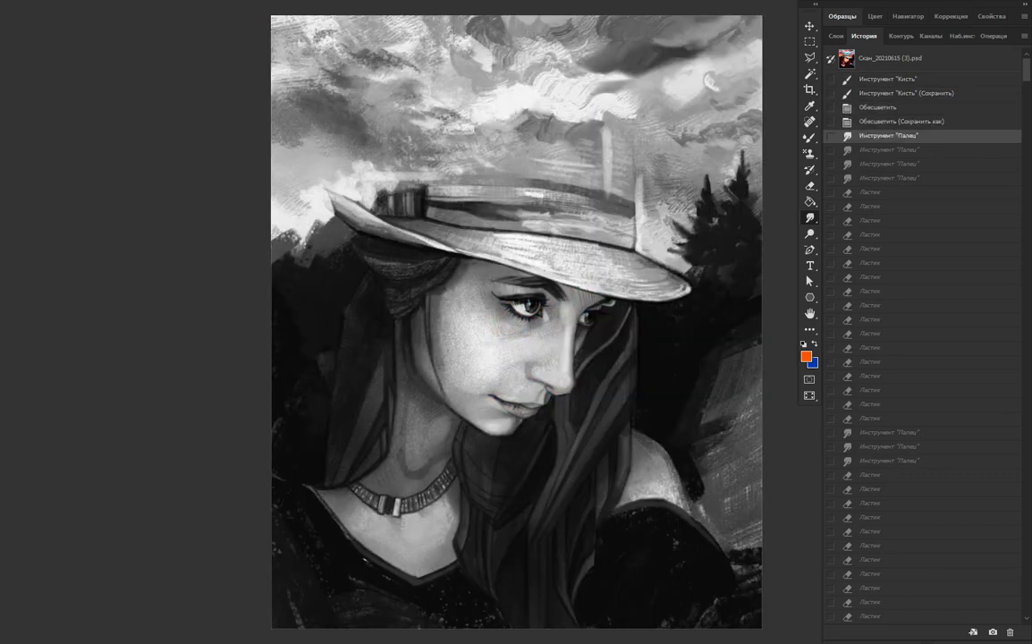
key(ctrl+shift+z)
key(ctrl+shift+z)
key(ctrl+shift+z)
key(ctrl+shift+z)
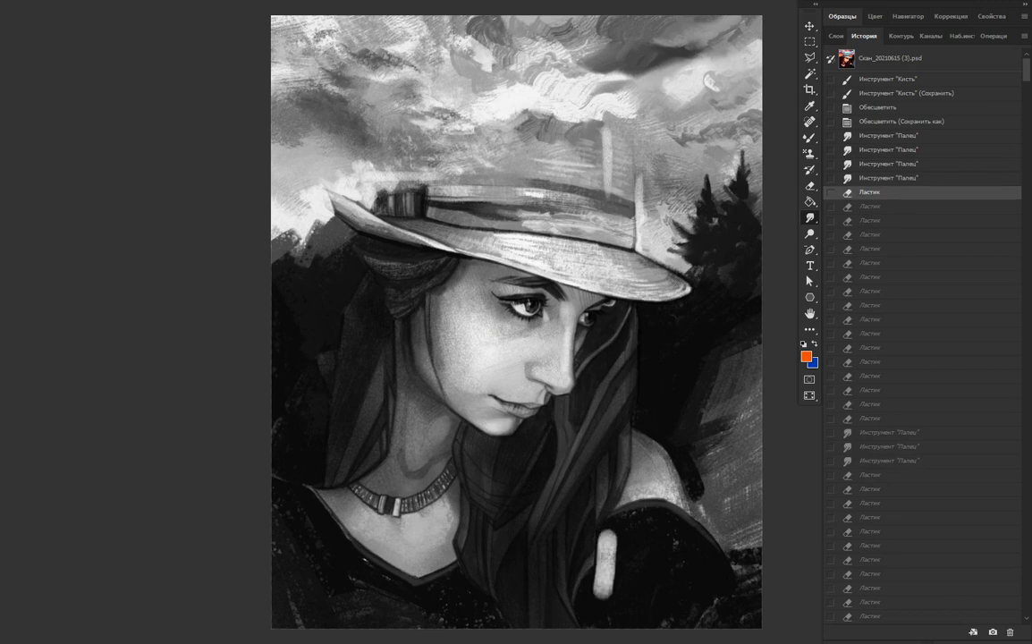
key(ctrl+shift+z)
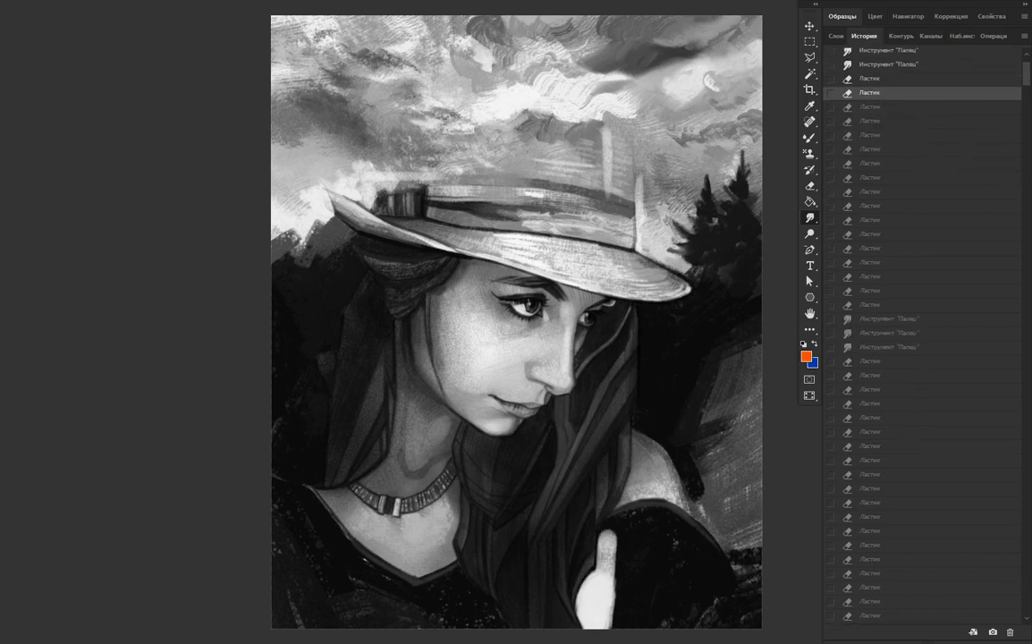
Redo the eraser strokes that whiten the shoulders, neckline and lower left
key(ctrl+shift+z)
key(ctrl+shift+z)
key(ctrl+shift+z)
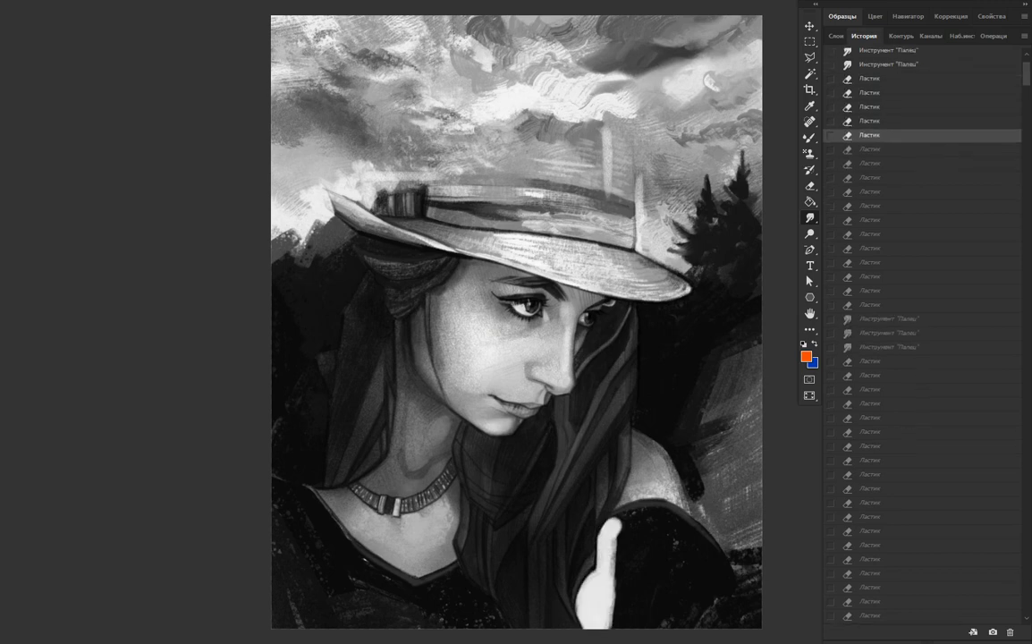
key(ctrl+shift+z)
key(ctrl+shift+z)
key(ctrl+shift+z)
key(ctrl+shift+z)
key(ctrl+shift+z)
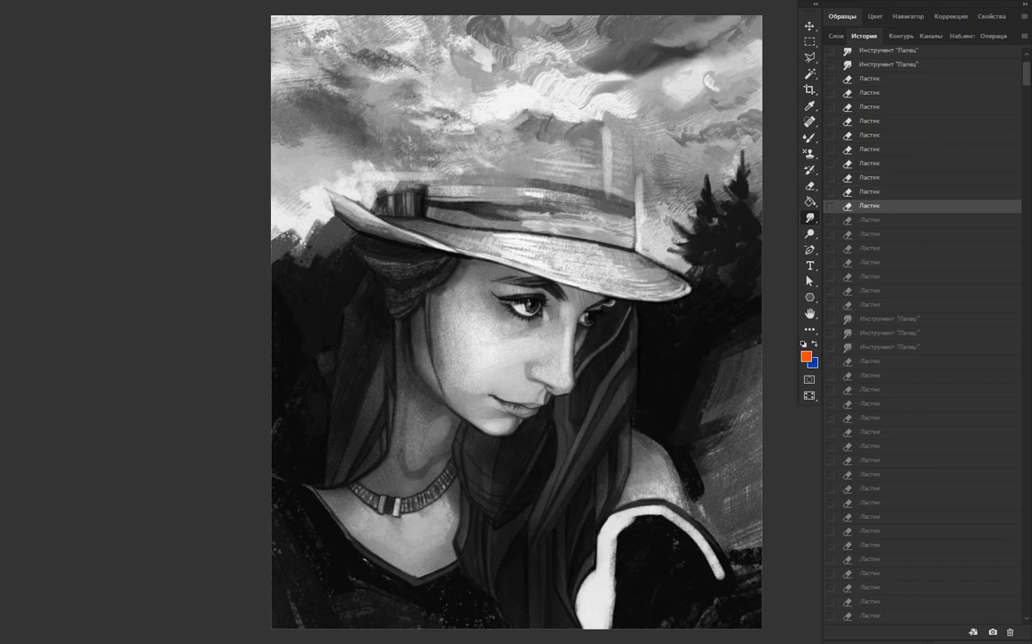
key(ctrl+shift+z)
key(ctrl+shift+z)
key(ctrl+shift+z)
key(ctrl+shift+z)
key(ctrl+shift+z)
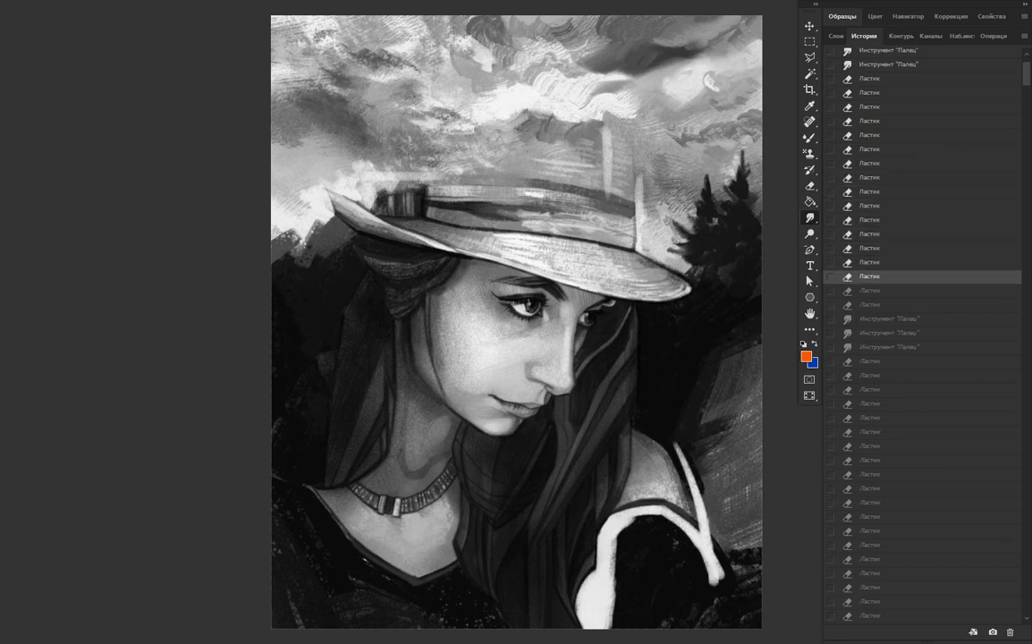
key(ctrl+shift+z)
key(ctrl+shift+z)
key(ctrl+shift+z)
key(ctrl+shift+z)
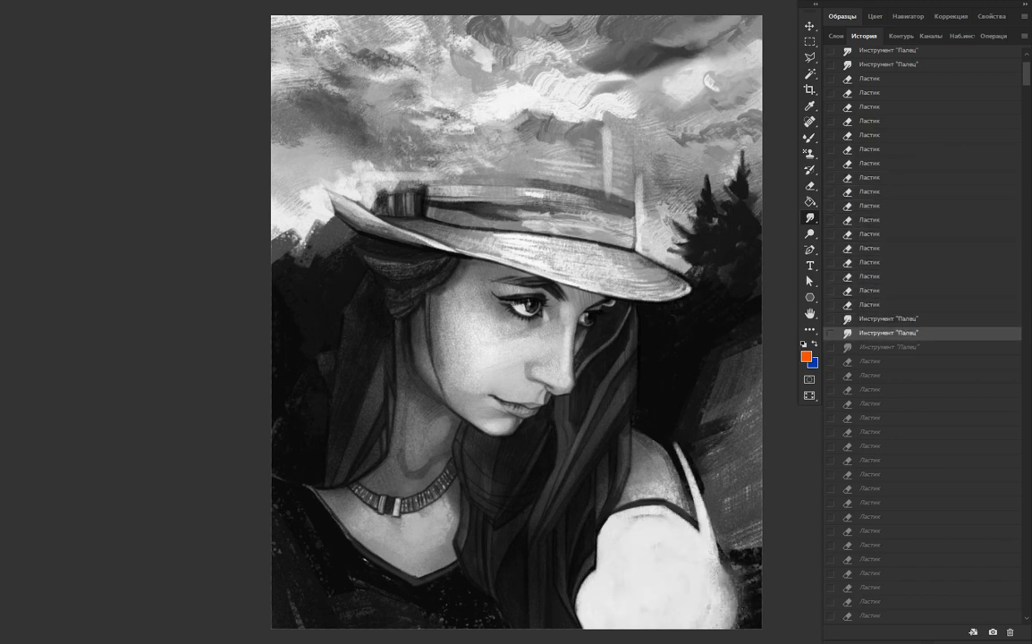
key(ctrl+shift+z)
key(ctrl+shift+z)
key(ctrl+shift+z)
key(ctrl+shift+z)
key(ctrl+shift+z)
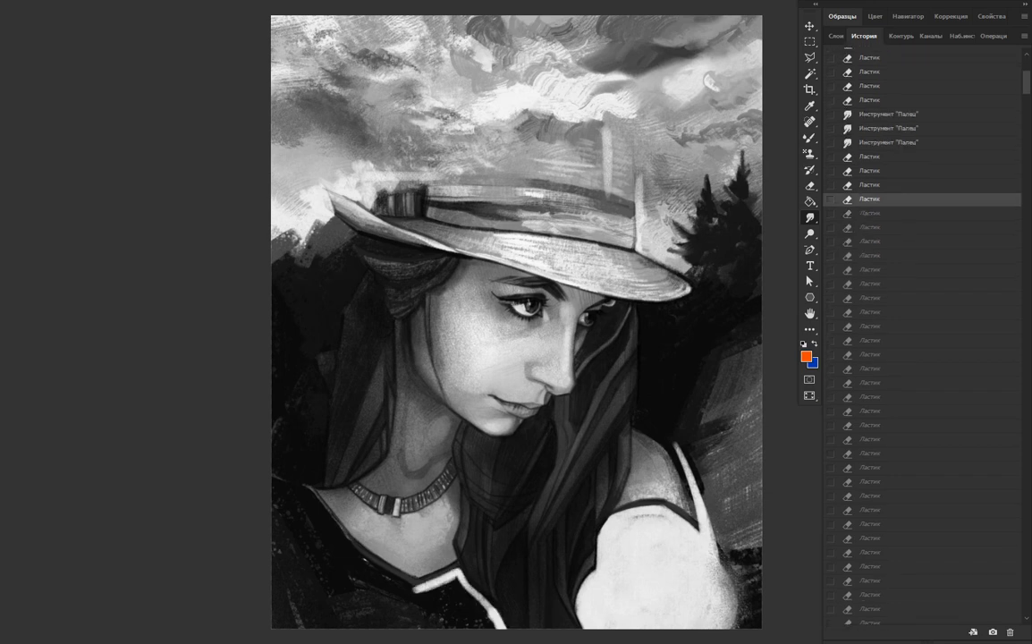
key(ctrl+shift+z)
key(ctrl+shift+z)
key(ctrl+shift+z)
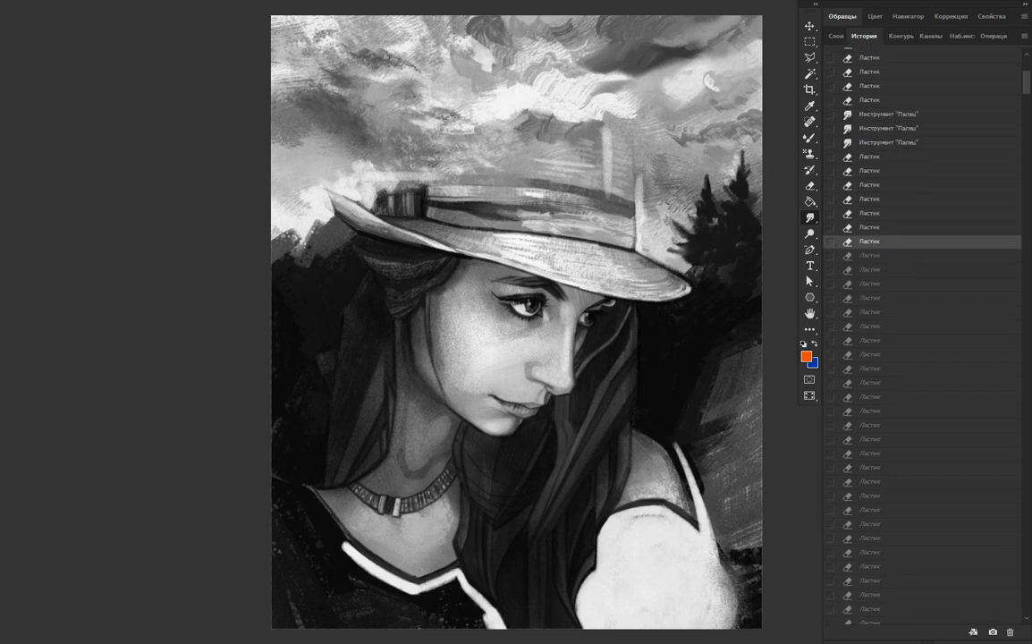
key(ctrl+shift+z)
key(ctrl+shift+z)
key(ctrl+shift+z)
key(ctrl+shift+z)
key(ctrl+shift+z)
key(ctrl+shift+z)
key(ctrl+shift+z)
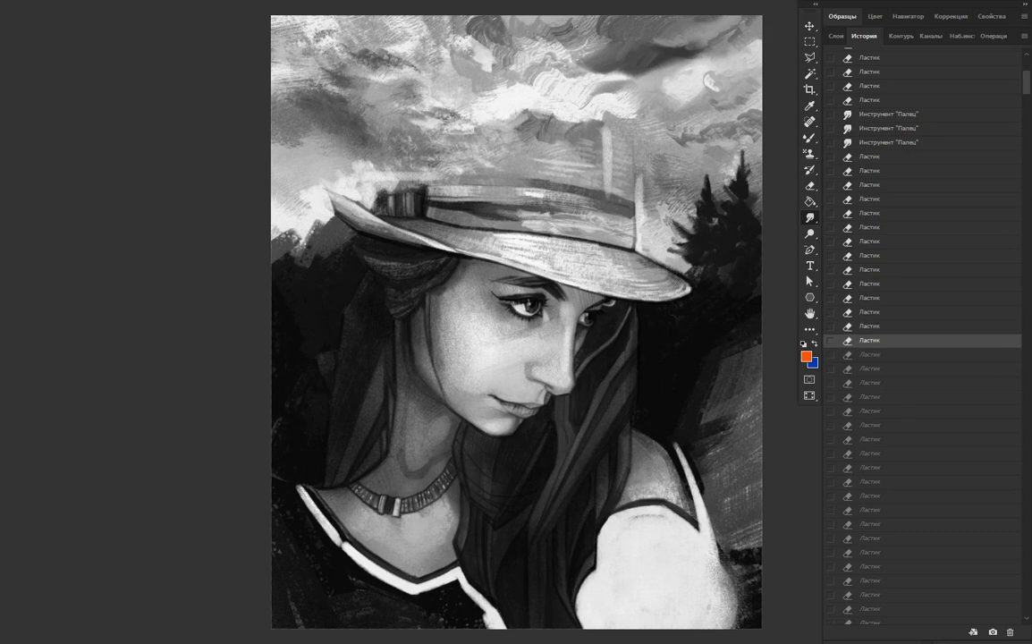
key(ctrl+shift+z)
key(ctrl+shift+z)
key(ctrl+shift+z)
key(ctrl+shift+z)
key(ctrl+shift+z)
key(ctrl+shift+z)
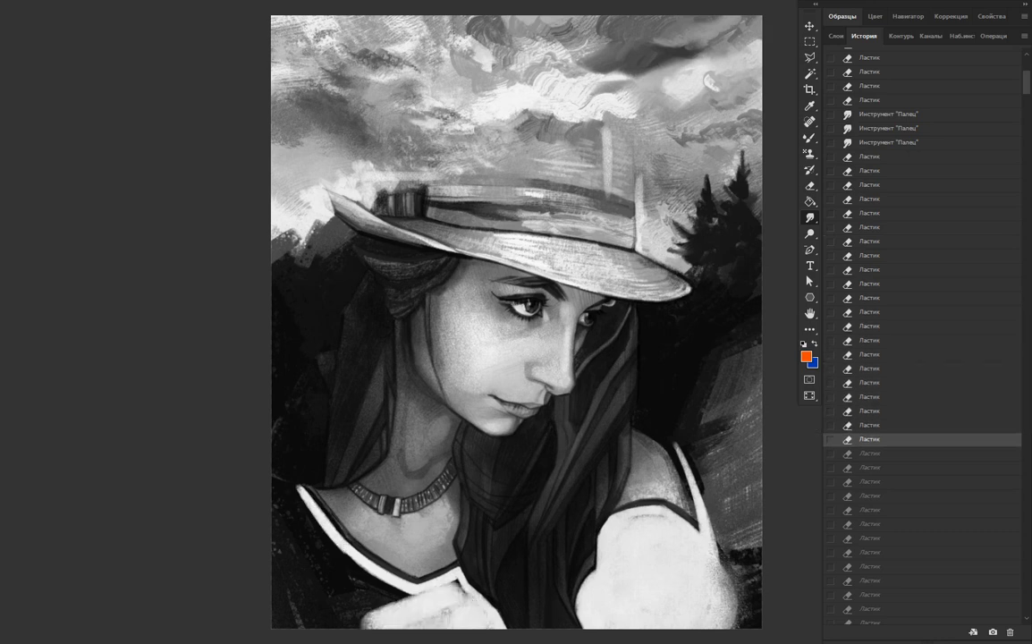
key(ctrl+shift+z)
key(ctrl+shift+z)
key(ctrl+shift+z)
key(ctrl+shift+z)
key(ctrl+shift+z)
key(ctrl+shift+z)
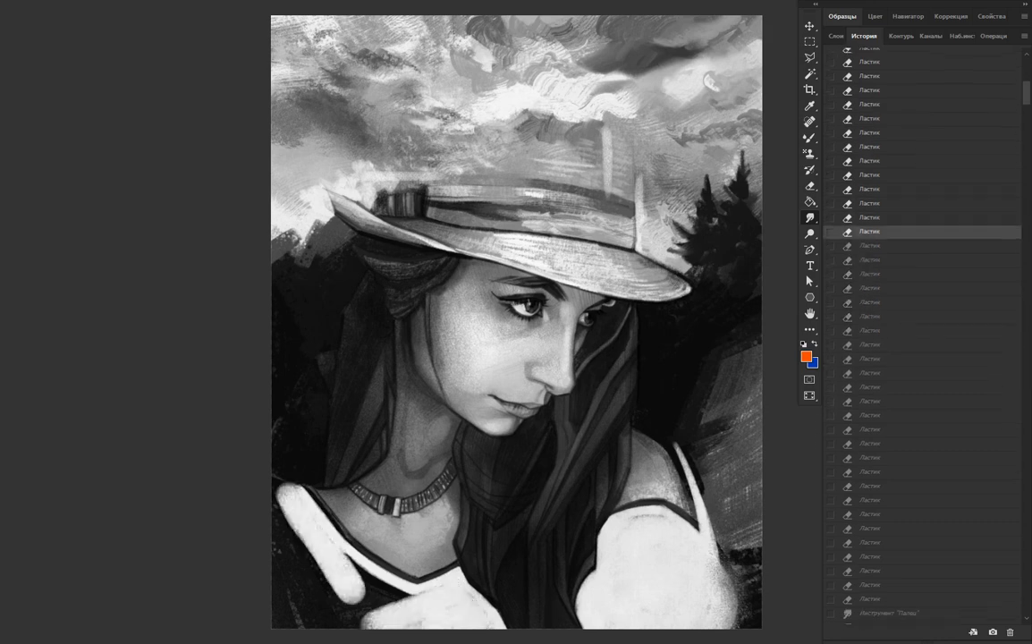
key(ctrl+shift+z)
key(ctrl+shift+z)
Redo the eraser strokes whitening the lower left and streaking the right edge
key(ctrl+shift+z)
key(ctrl+shift+z)
key(ctrl+shift+z)
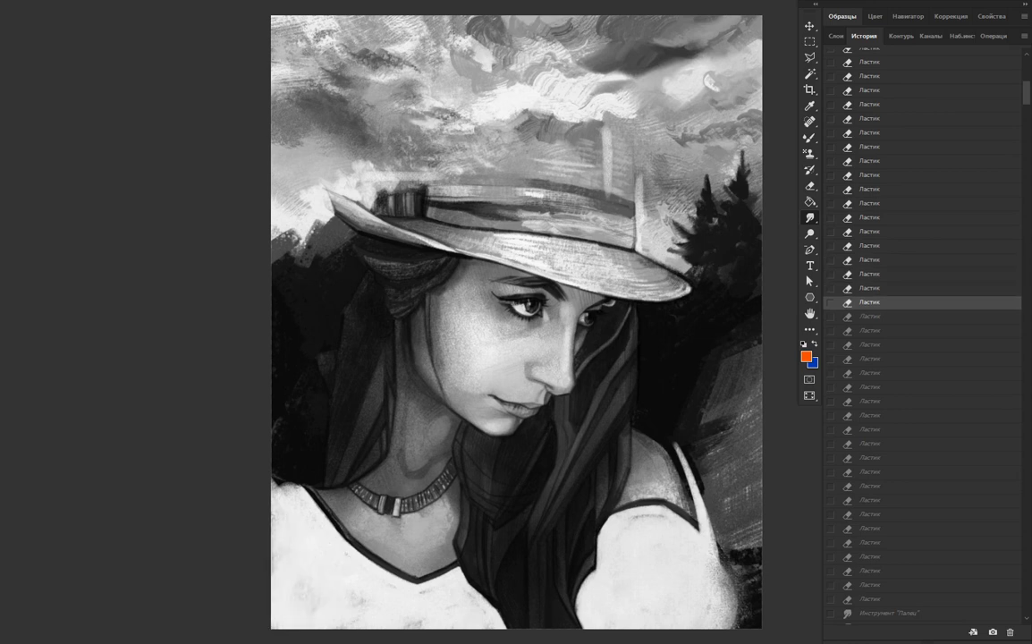
key(ctrl+shift+z)
key(ctrl+shift+z)
key(ctrl+shift+z)
key(ctrl+shift+z)
key(ctrl+shift+z)
key(ctrl+shift+z)
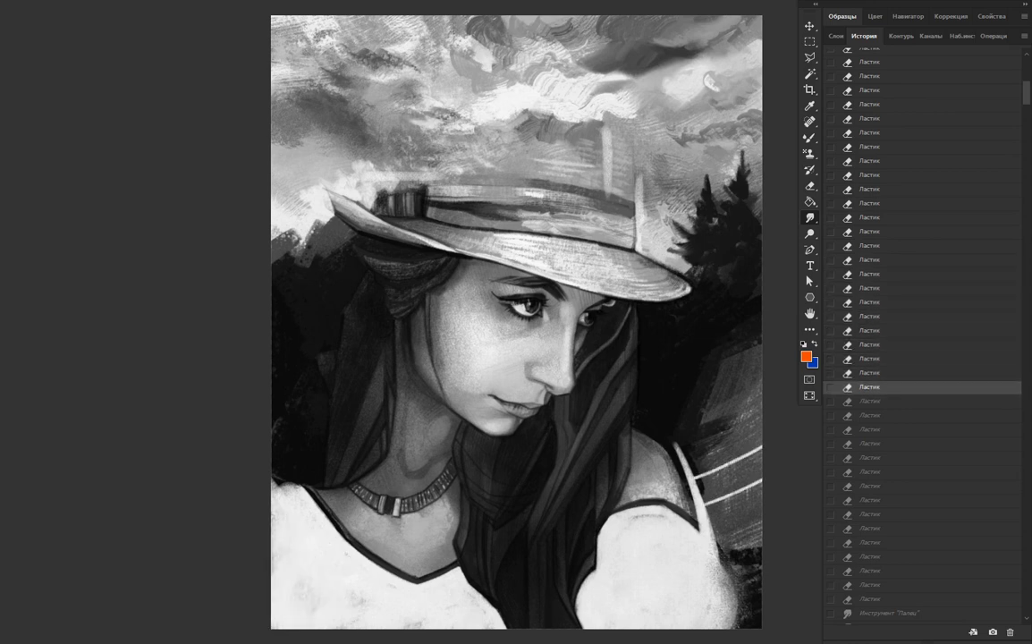
key(ctrl+shift+z)
key(ctrl+shift+z)
key(ctrl+shift+z)
key(ctrl+shift+z)
key(ctrl+shift+z)
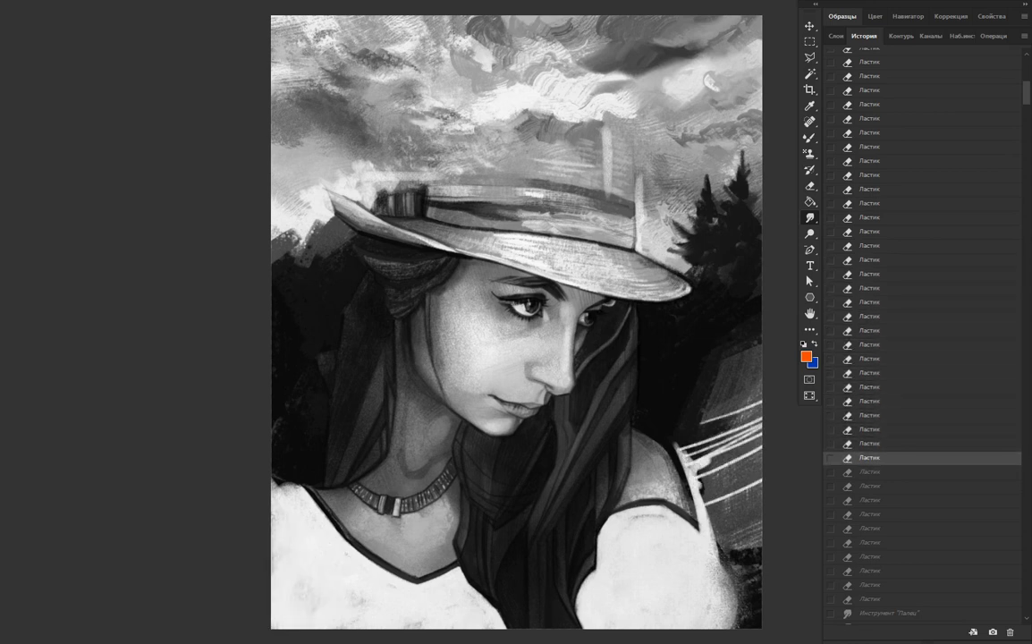
key(ctrl+shift+z)
key(ctrl+shift+z)
key(ctrl+shift+z)
key(ctrl+shift+z)
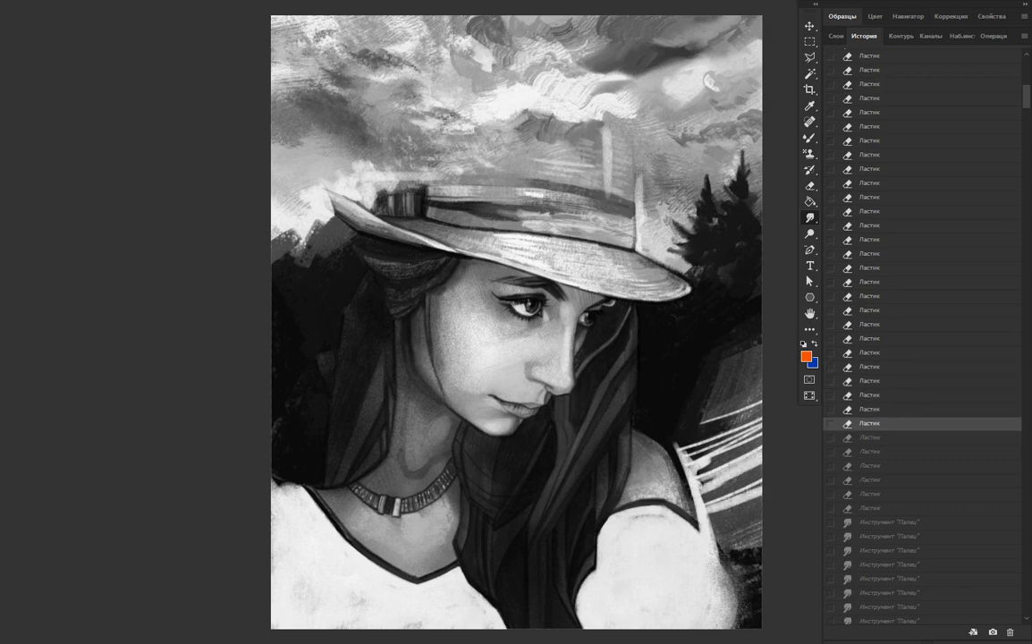
key(ctrl+shift+z)
key(ctrl+shift+z)
key(ctrl+shift+z)
key(ctrl+shift+z)
key(ctrl+shift+z)
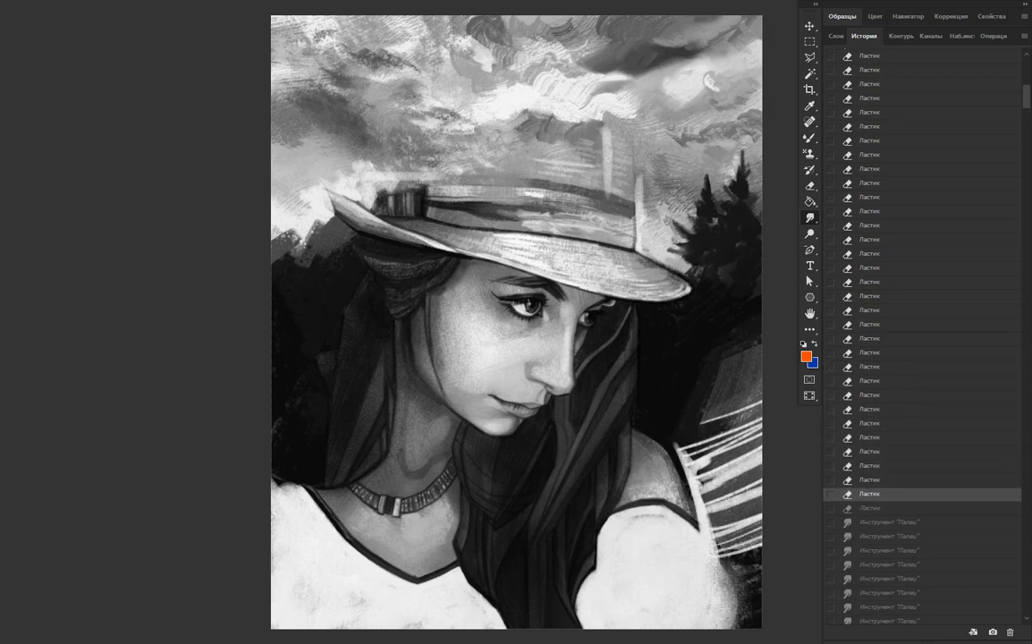
key(ctrl+shift+z)
key(ctrl+shift+z)
key(ctrl+shift+z)
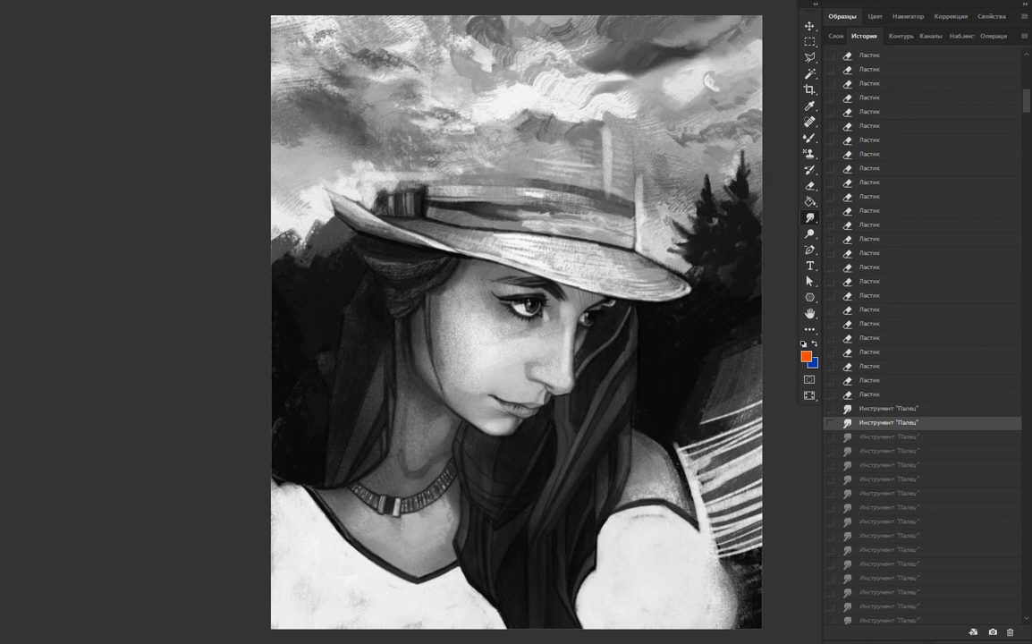
key(ctrl+shift+z)
Redo the first batches of Палец smudge states in the History panel
key(ctrl+shift+z)
key(ctrl+shift+z)
key(ctrl+shift+z)
key(ctrl+shift+z)
key(ctrl+shift+z)
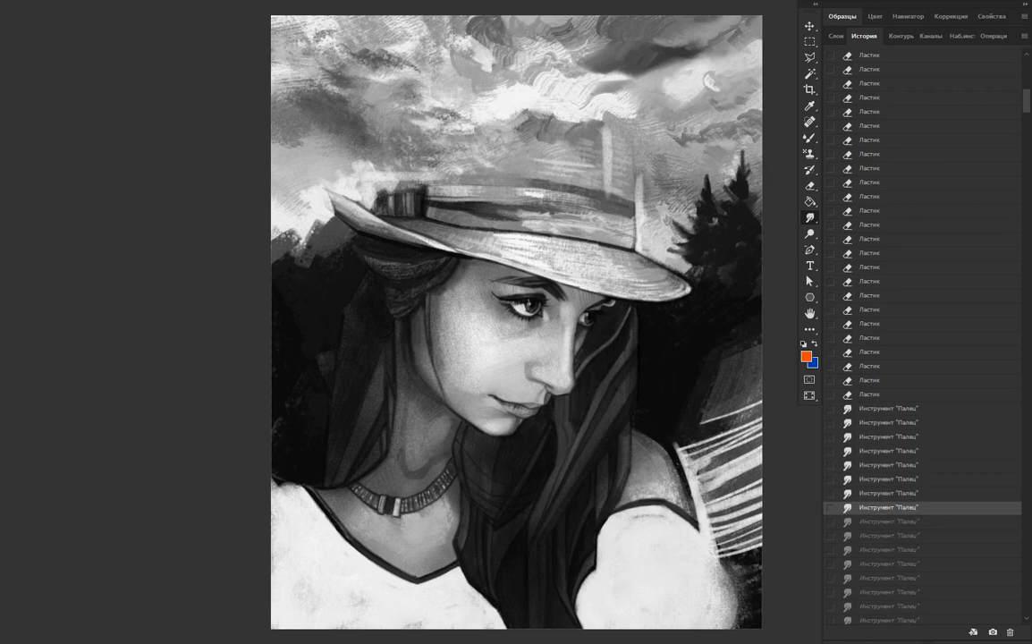
key(ctrl+shift+z)
key(ctrl+shift+z)
key(ctrl+shift+z)
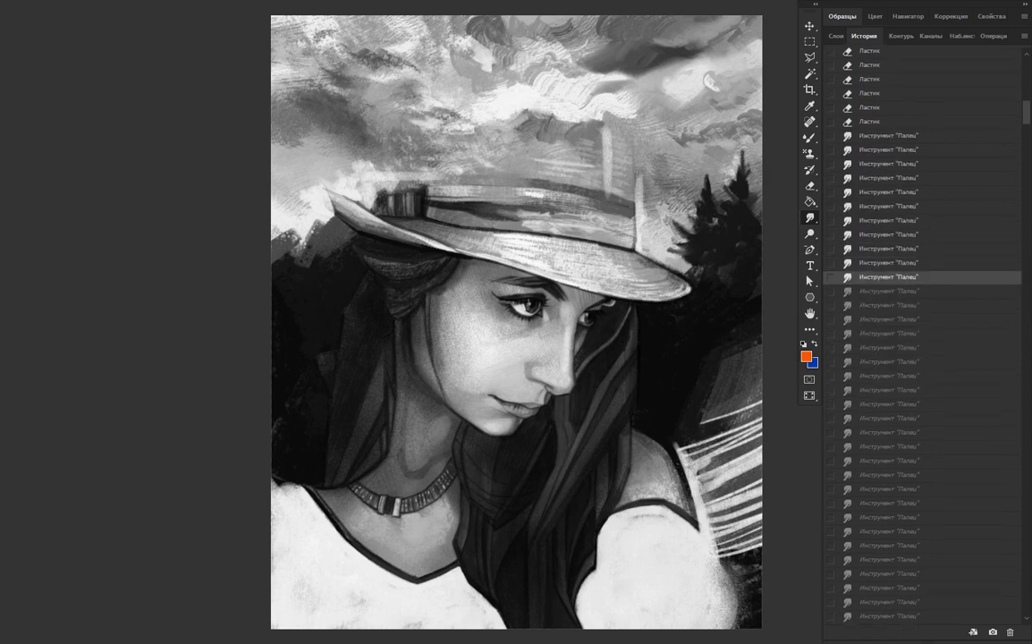
key(ctrl+shift+z)
key(ctrl+shift+z)
key(ctrl+shift+z)
key(ctrl+shift+z)
key(ctrl+shift+z)
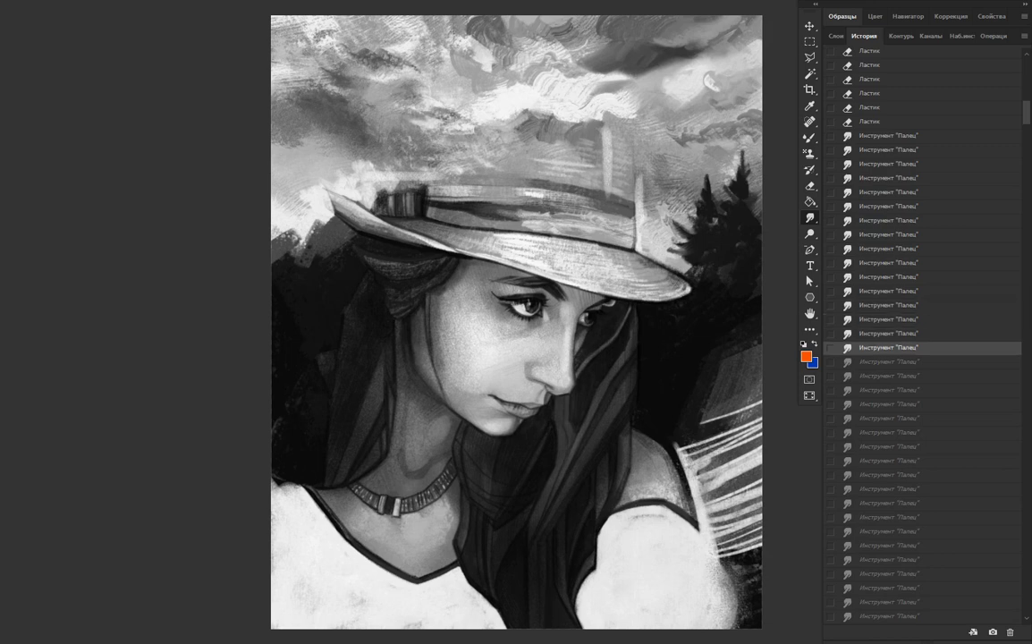
key(ctrl+shift+z)
key(ctrl+shift+z)
key(ctrl+shift+z)
key(ctrl+shift+z)
key(ctrl+shift+z)
key(ctrl+shift+z)
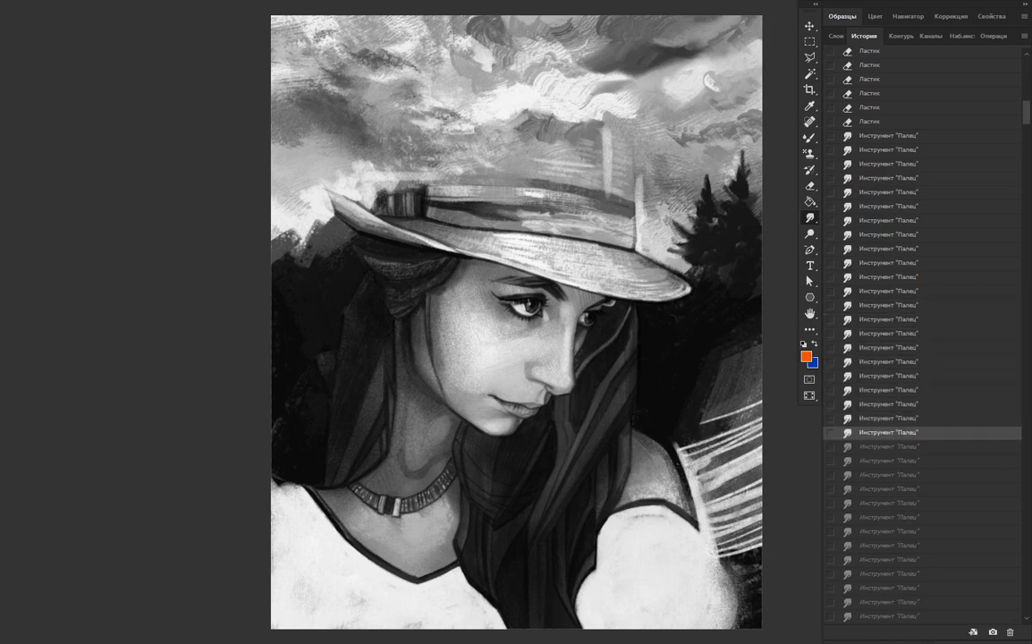
key(ctrl+shift+z)
key(ctrl+shift+z)
key(ctrl+shift+z)
scroll(921, 331, down, 3)
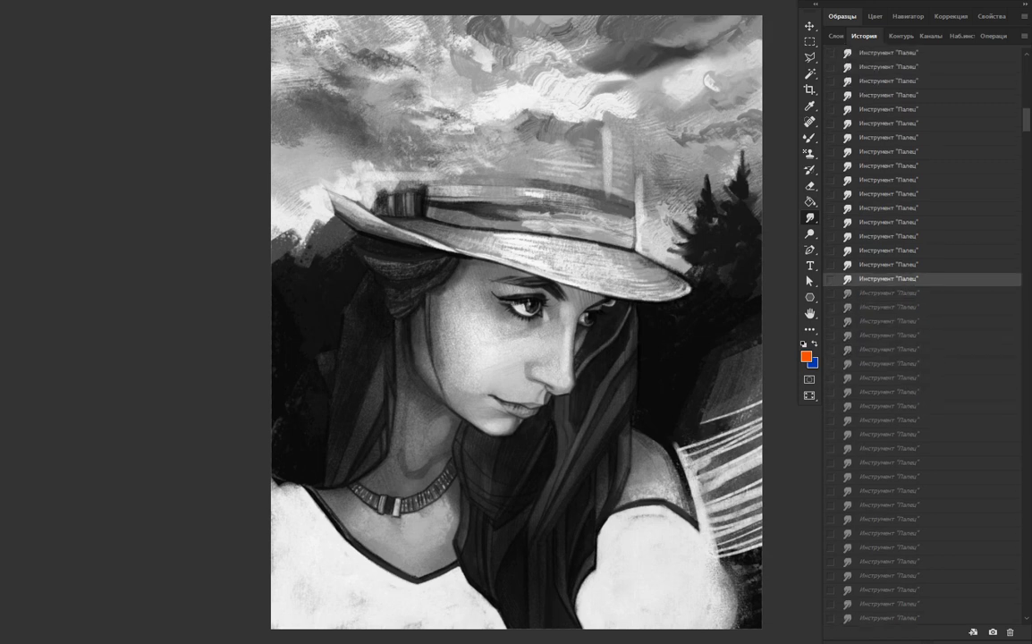
key(ctrl+shift+z)
key(ctrl+shift+z)
key(ctrl+shift+z)
key(ctrl+shift+z)
key(ctrl+shift+z)
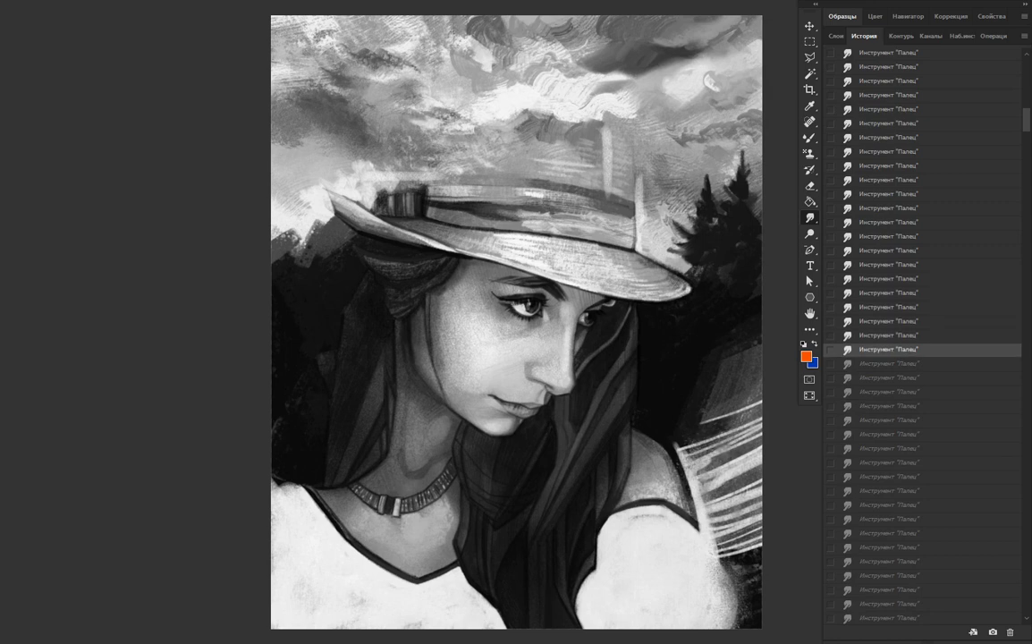
key(ctrl+shift+z)
key(ctrl+shift+z)
Redo the remaining smudge strokes on the hair and right side, up to the first eraser state
key(ctrl+shift+z)
key(ctrl+shift+z)
key(ctrl+shift+z)
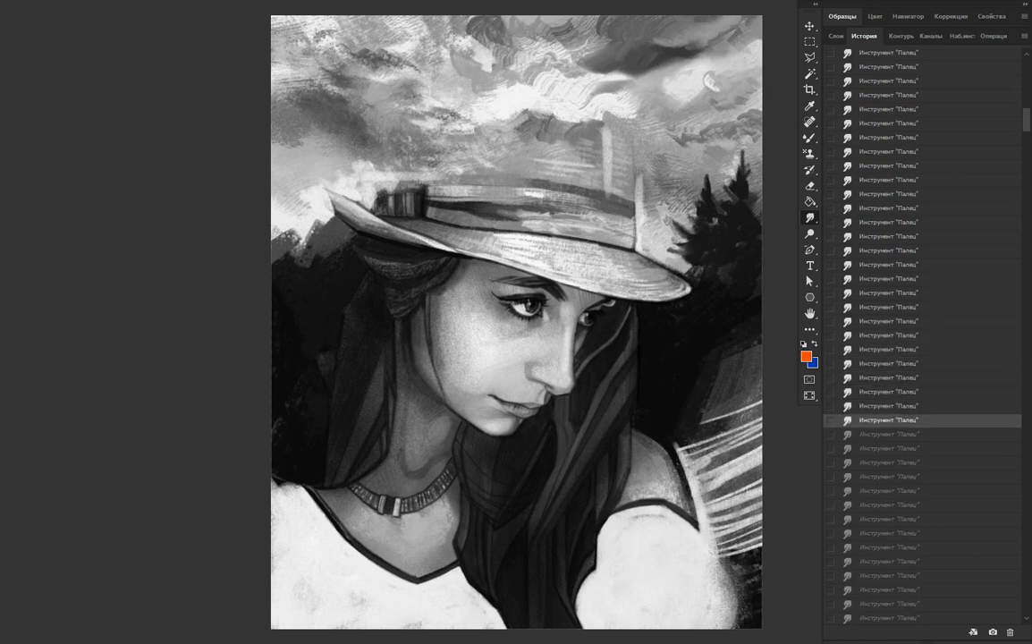
key(ctrl+shift+z)
key(ctrl+shift+z)
key(ctrl+shift+z)
scroll(921, 331, down, 1)
scroll(921, 331, down, 4)
key(ctrl+shift+z)
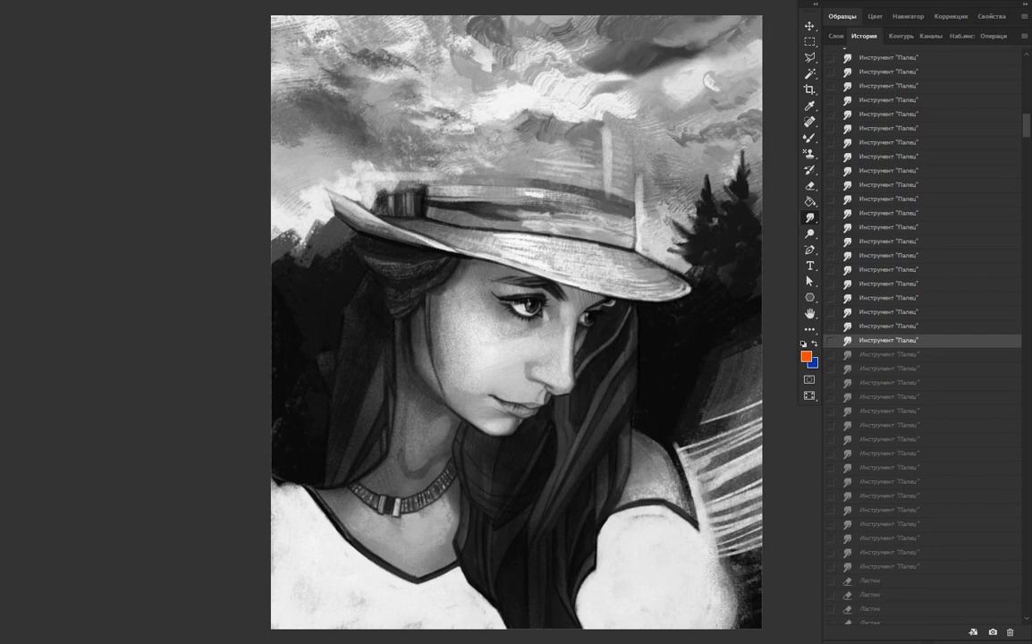
key(ctrl+shift+z)
key(ctrl+shift+z)
key(ctrl+shift+z)
key(ctrl+shift+z)
key(ctrl+shift+z)
key(ctrl+shift+z)
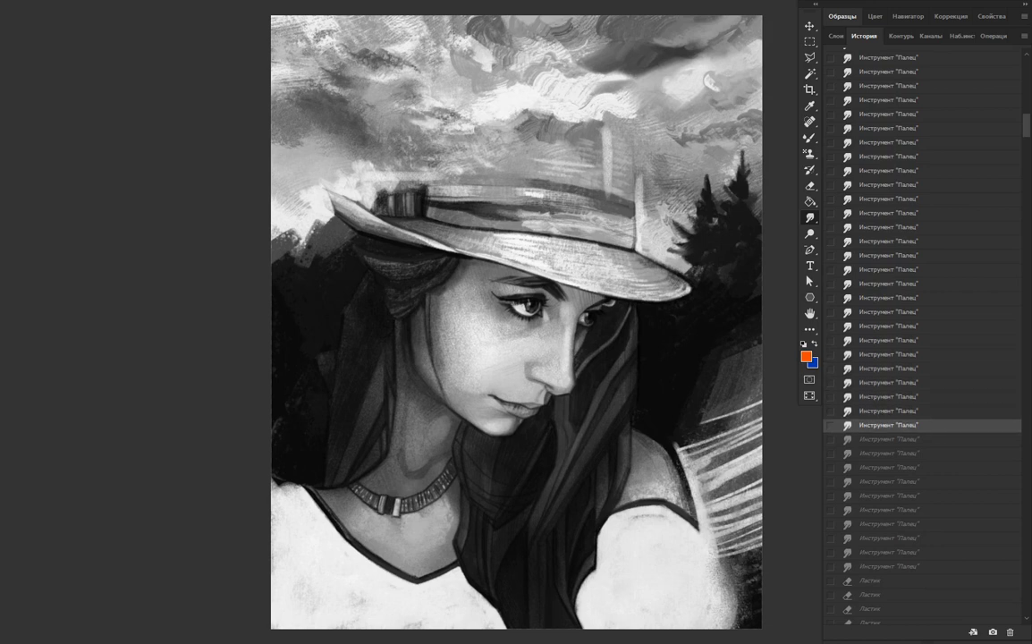
key(ctrl+shift+z)
key(ctrl+shift+z)
key(ctrl+shift+z)
scroll(921, 331, down, 5)
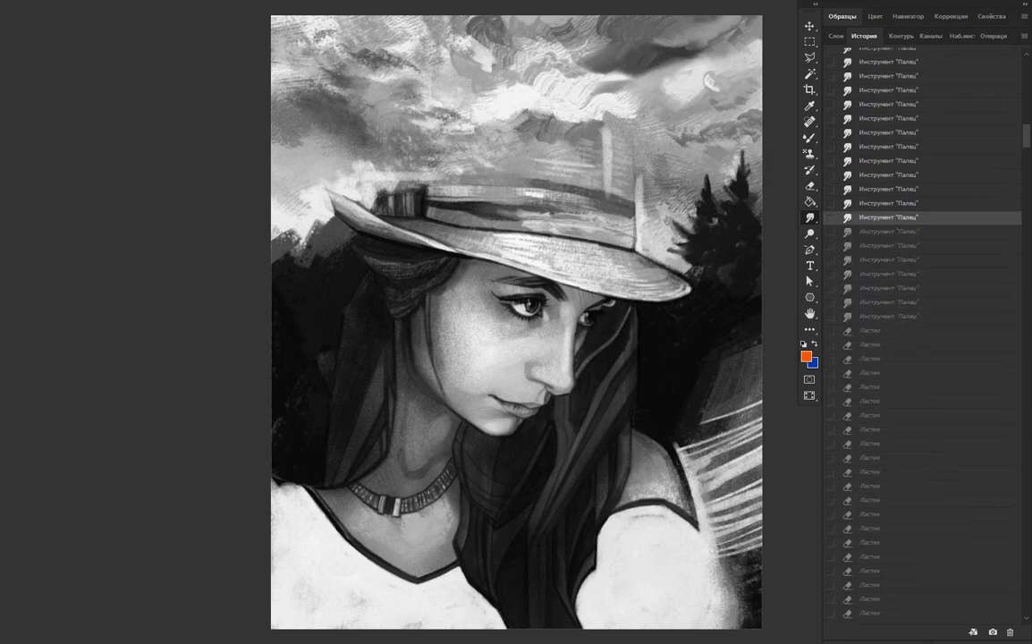
key(ctrl+shift+z)
key(ctrl+shift+z)
key(ctrl+shift+z)
key(ctrl+shift+z)
key(ctrl+shift+z)
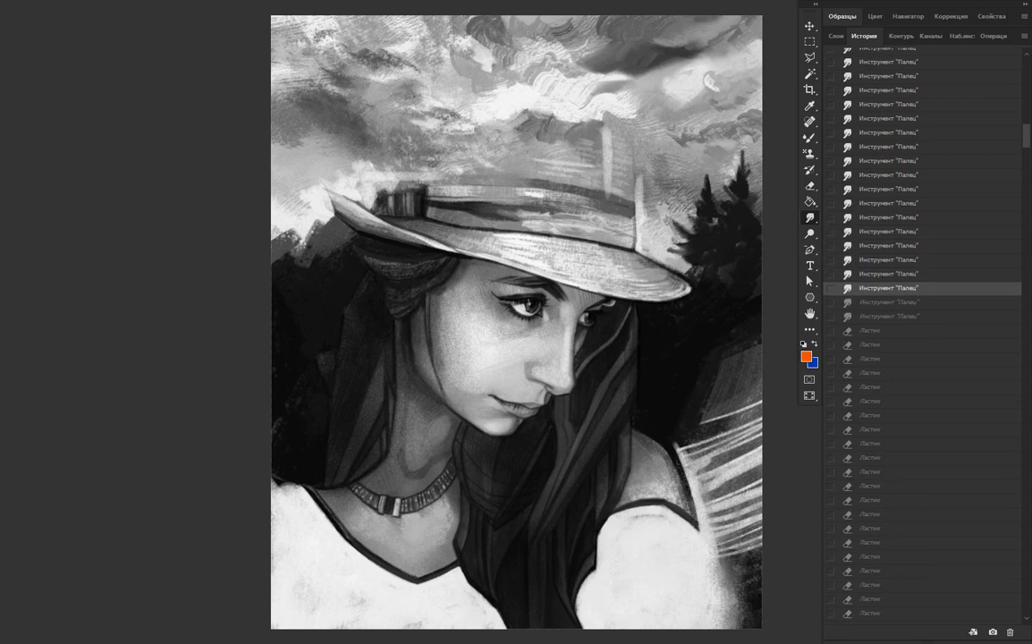
key(ctrl+shift+z)
key(ctrl+shift+z)
key(ctrl+shift+z)
key(ctrl+shift+z)
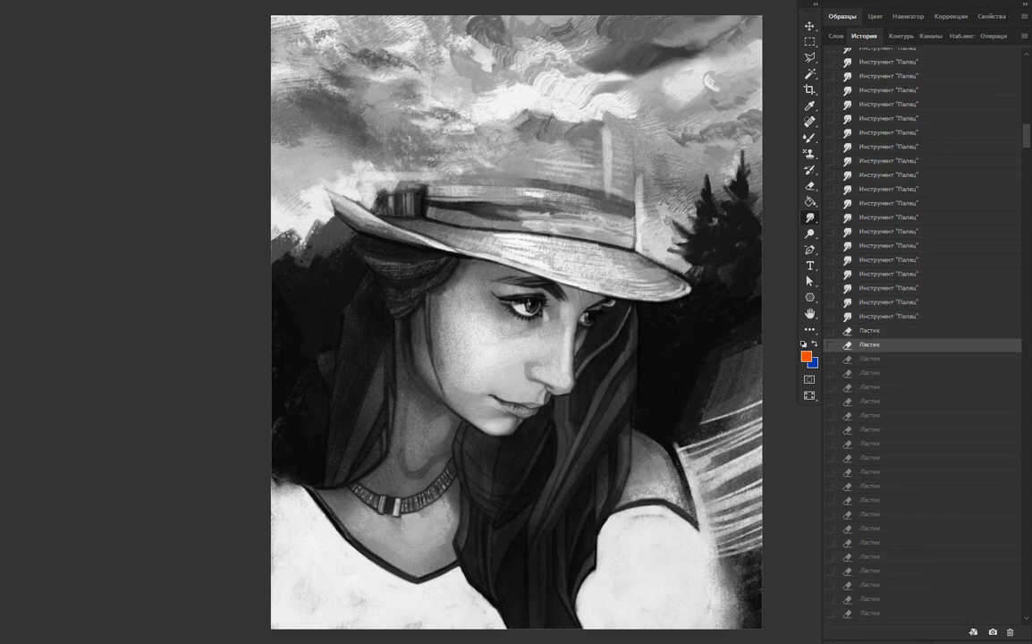
key(ctrl+shift+z)
Redo the first run of Ластик eraser states on the portrait
key(ctrl+shift+z)
key(ctrl+shift+z)
key(ctrl+shift+z)
key(ctrl+shift+z)
key(ctrl+shift+z)
key(ctrl+shift+z)
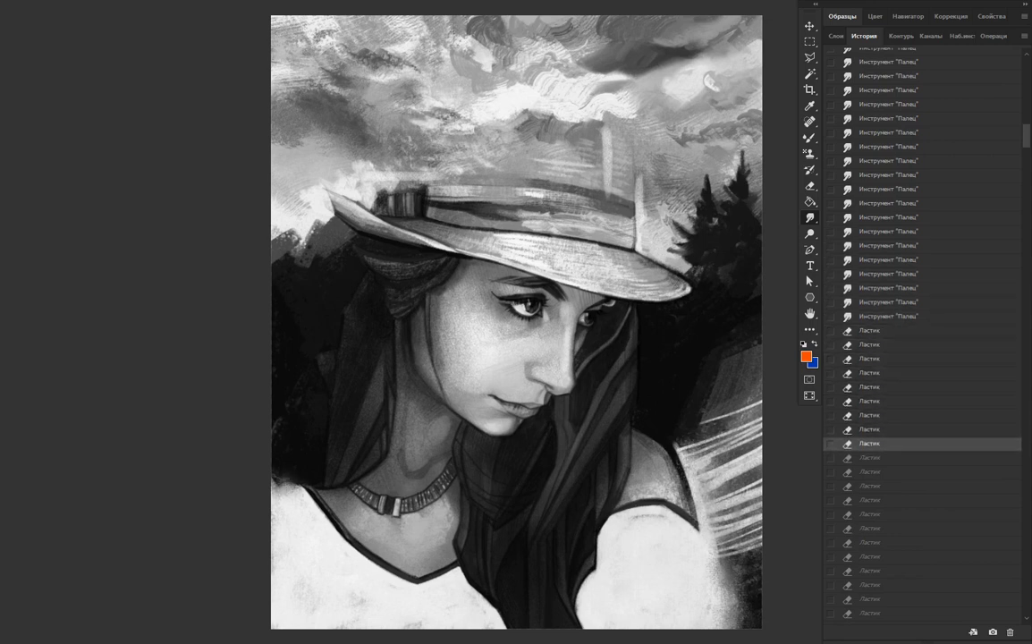
key(ctrl+shift+z)
key(ctrl+shift+z)
key(ctrl+shift+z)
key(ctrl+shift+z)
key(ctrl+shift+z)
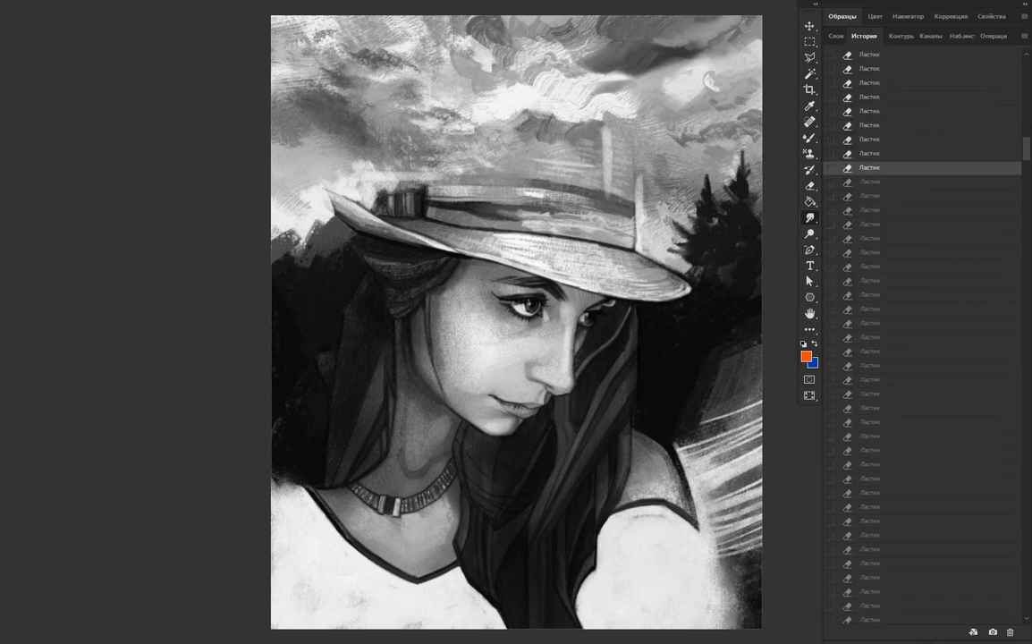
key(ctrl+shift+z)
key(ctrl+shift+z)
key(ctrl+shift+z)
key(ctrl+shift+z)
key(ctrl+shift+z)
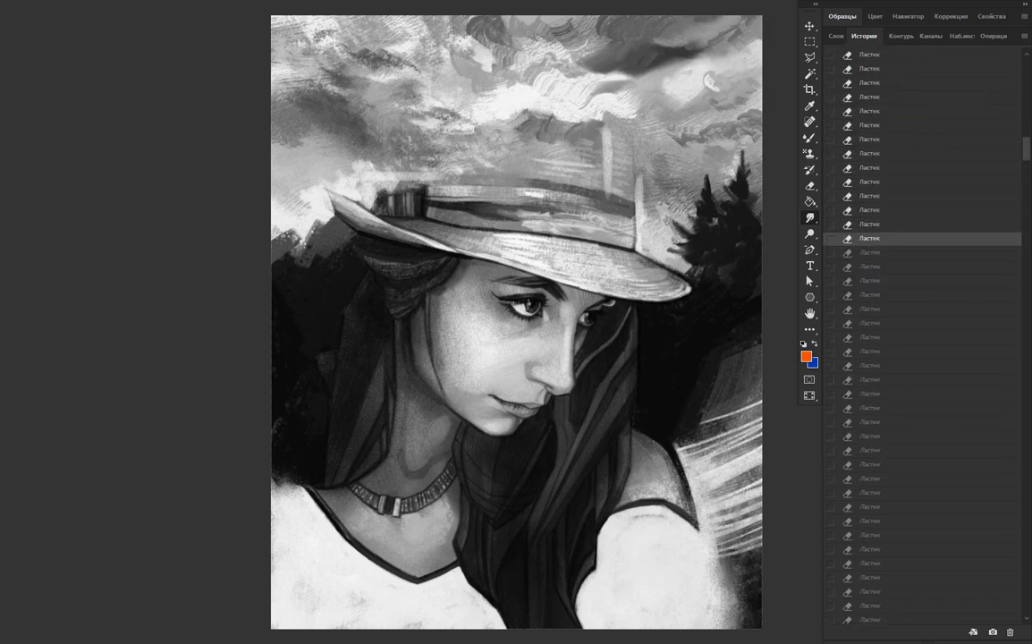
key(ctrl+shift+z)
key(ctrl+shift+z)
key(ctrl+shift+z)
key(ctrl+shift+z)
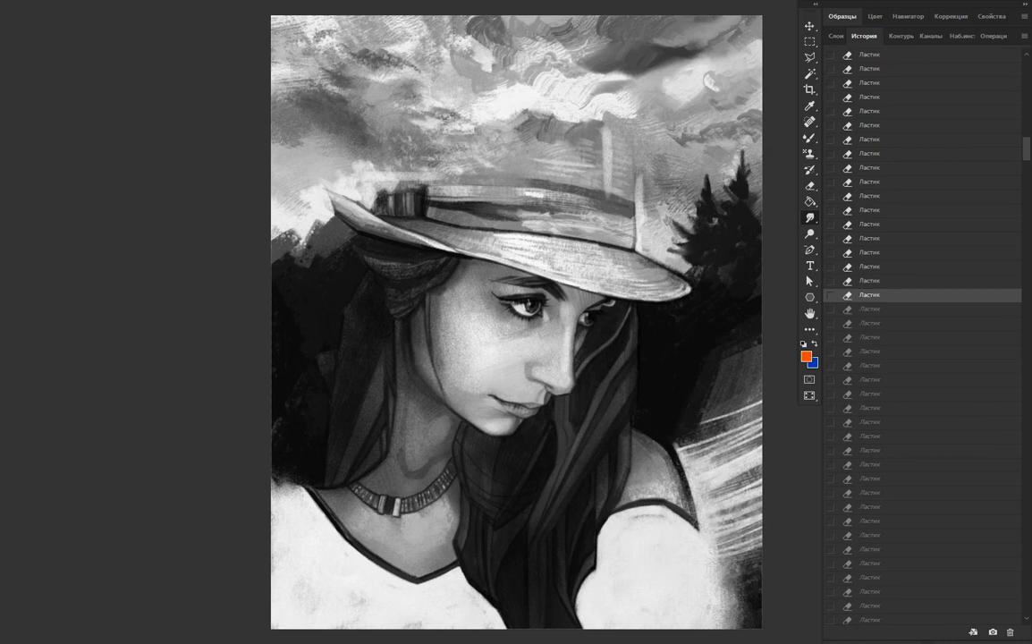
key(ctrl+shift+z)
key(ctrl+shift+z)
key(ctrl+shift+z)
key(ctrl+shift+z)
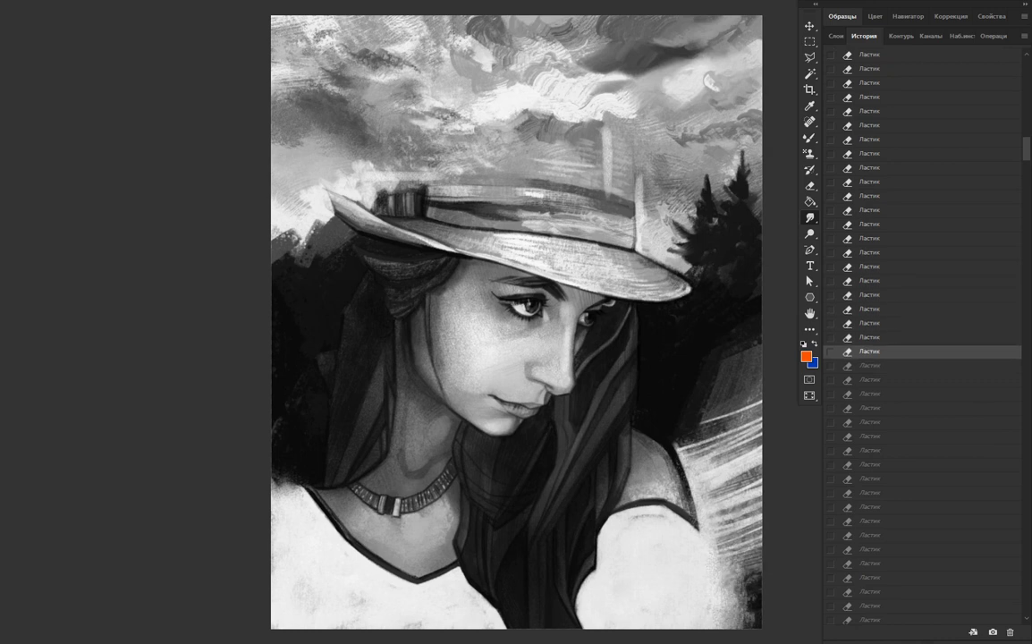
key(ctrl+shift+z)
key(ctrl+shift+z)
key(ctrl+shift+z)
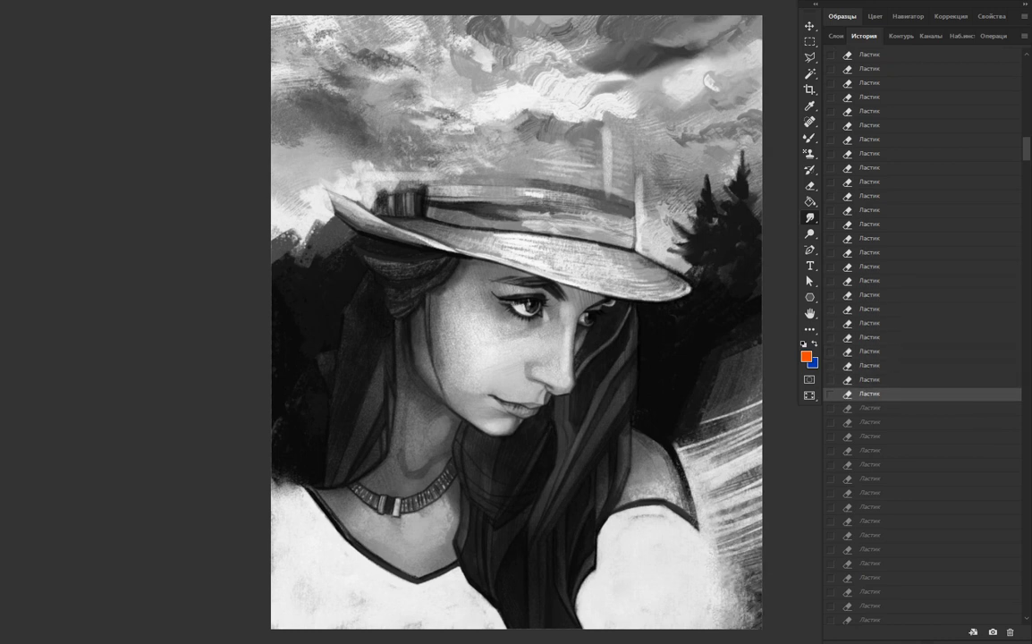
key(ctrl+shift+z)
key(ctrl+shift+z)
key(ctrl+shift+z)
key(ctrl+shift+z)
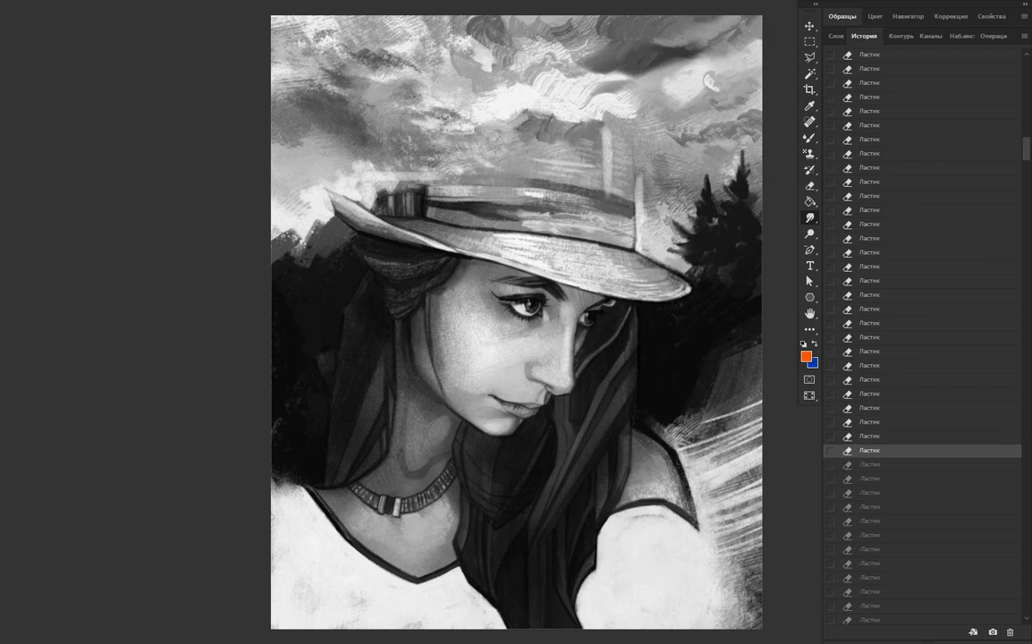
key(ctrl+shift+z)
key(ctrl+shift+z)
Undo a group of eraser strokes, then redo them again in small batches
key(ctrl+z)
key(ctrl+z)
key(ctrl+z)
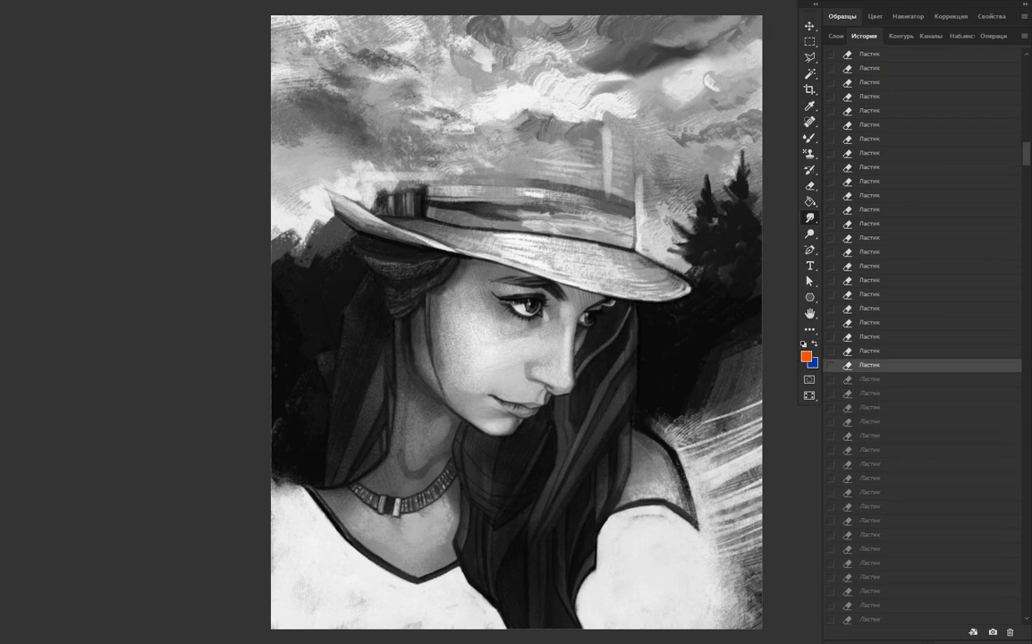
key(ctrl+shift+z)
key(ctrl+shift+z)
key(ctrl+shift+z)
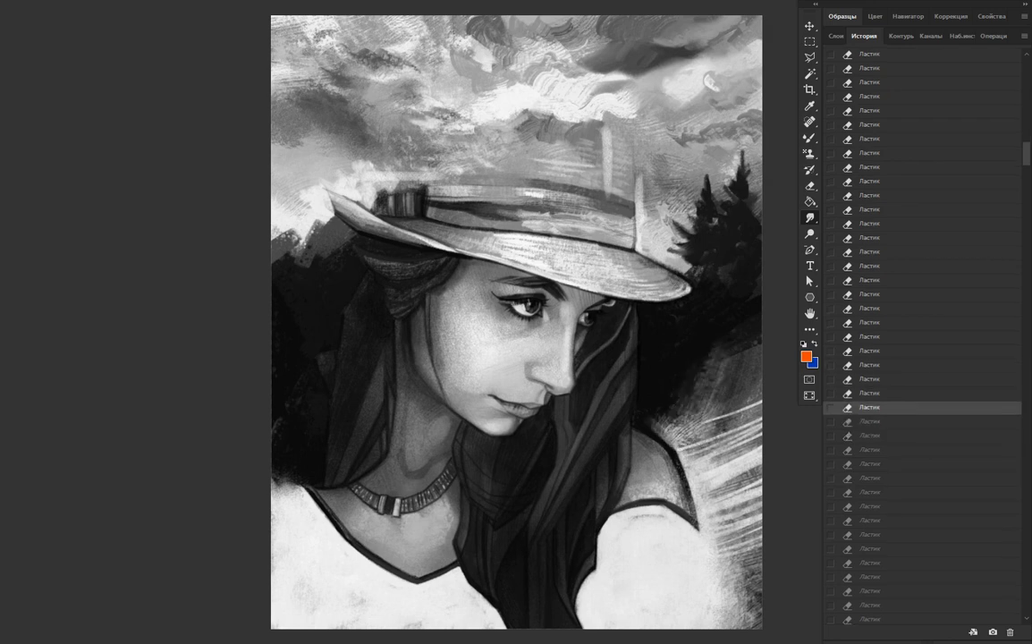
key(ctrl+shift+z)
key(ctrl+shift+z)
key(ctrl+shift+z)
key(ctrl+shift+z)
key(ctrl+shift+z)
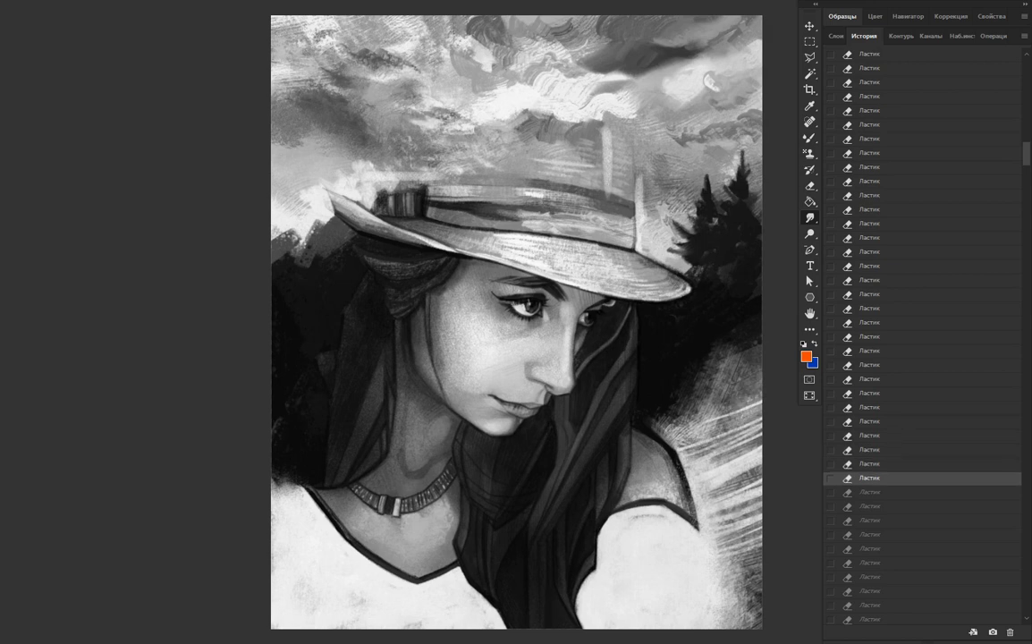
key(ctrl+shift+z)
key(ctrl+shift+z)
key(ctrl+shift+z)
key(ctrl+alt+z)
key(ctrl+alt+z)
key(ctrl+alt+z)
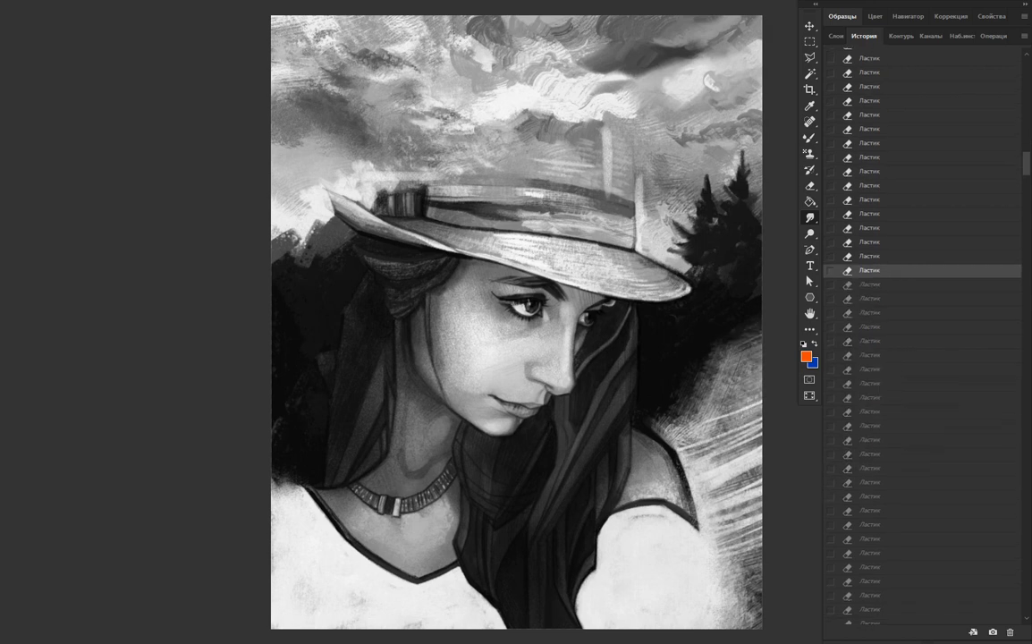
key(ctrl+shift+z)
key(ctrl+shift+z)
key(ctrl+shift+z)
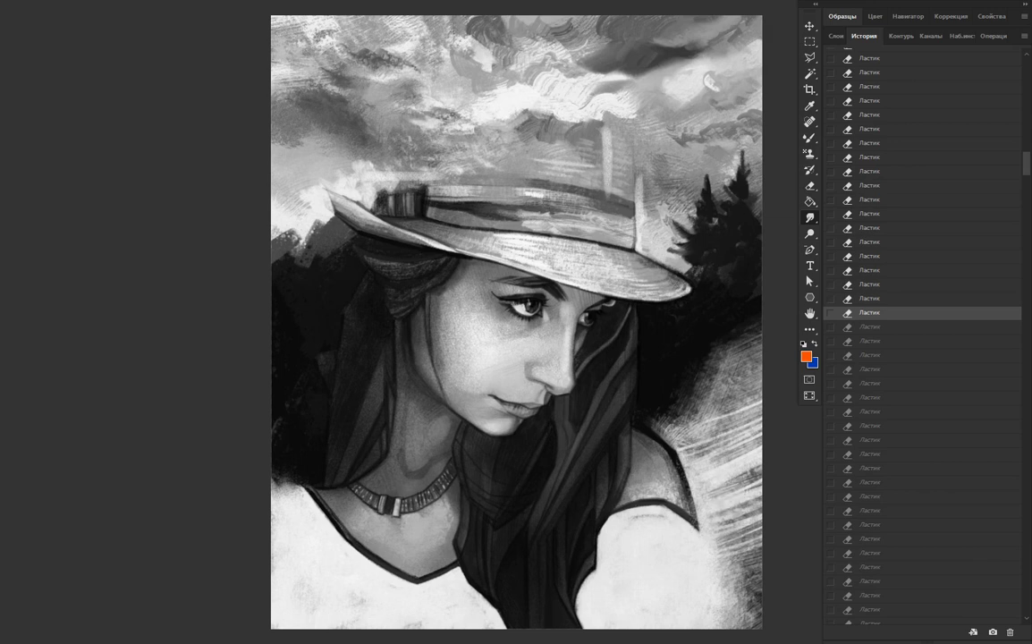
key(ctrl+shift+z)
key(ctrl+shift+z)
key(ctrl+shift+z)
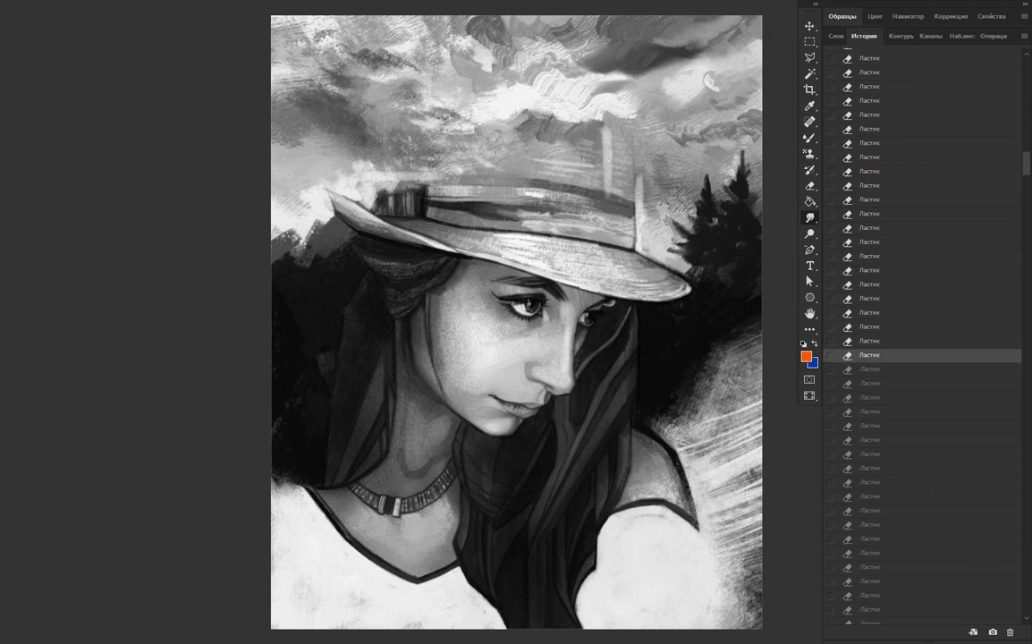
key(ctrl+shift+z)
key(ctrl+shift+z)
key(ctrl+shift+z)
key(ctrl+shift+z)
key(ctrl+shift+z)
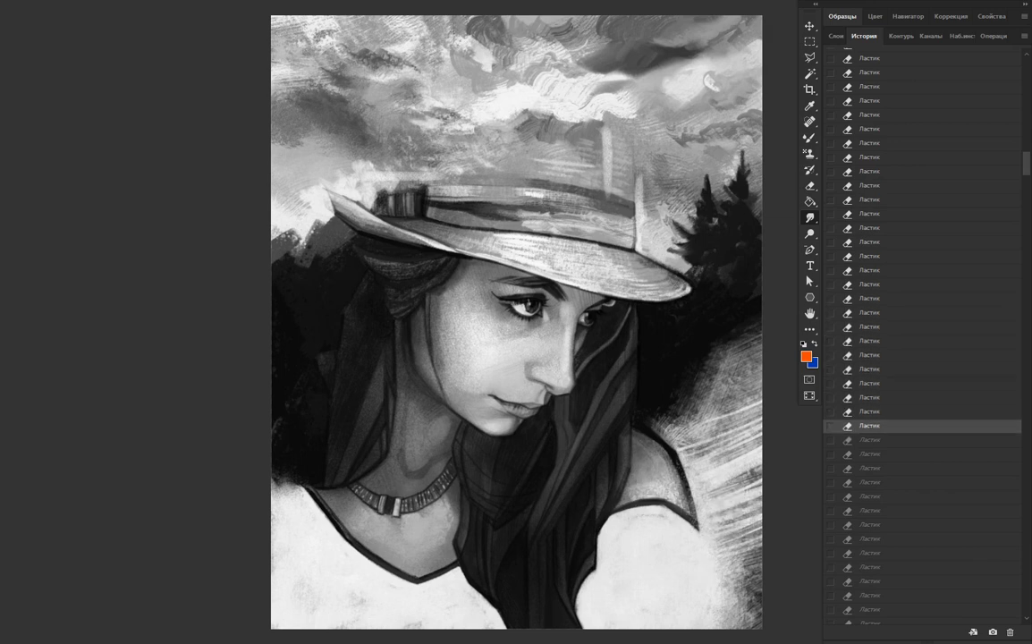
key(ctrl+shift+z)
key(ctrl+shift+z)
key(ctrl+shift+z)
key(ctrl+shift+z)
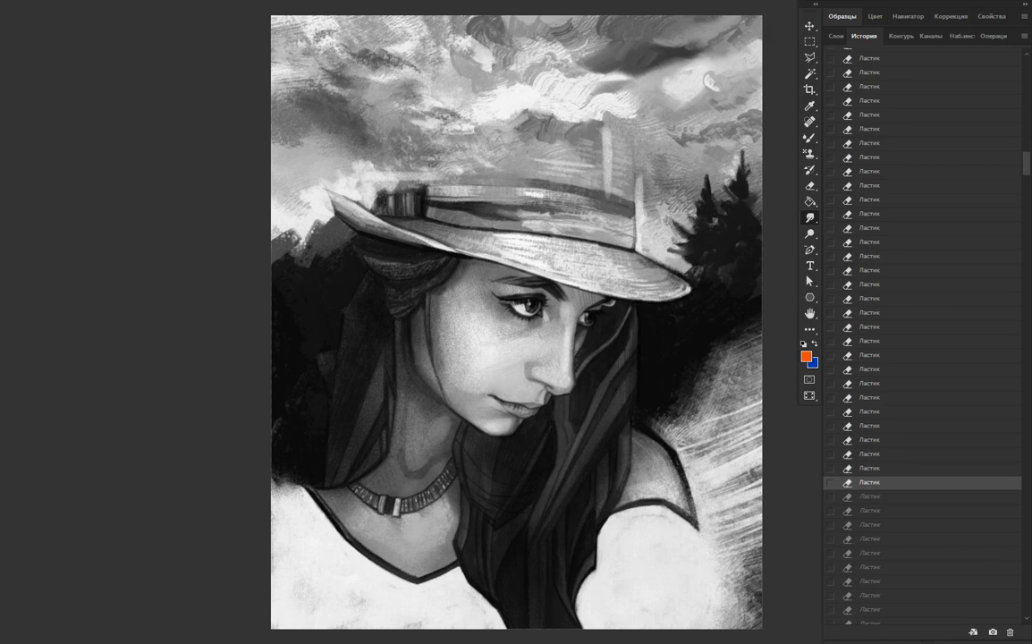
key(ctrl+shift+z)
key(ctrl+shift+z)
key(ctrl+shift+z)
key(ctrl+shift+z)
key(ctrl+shift+z)
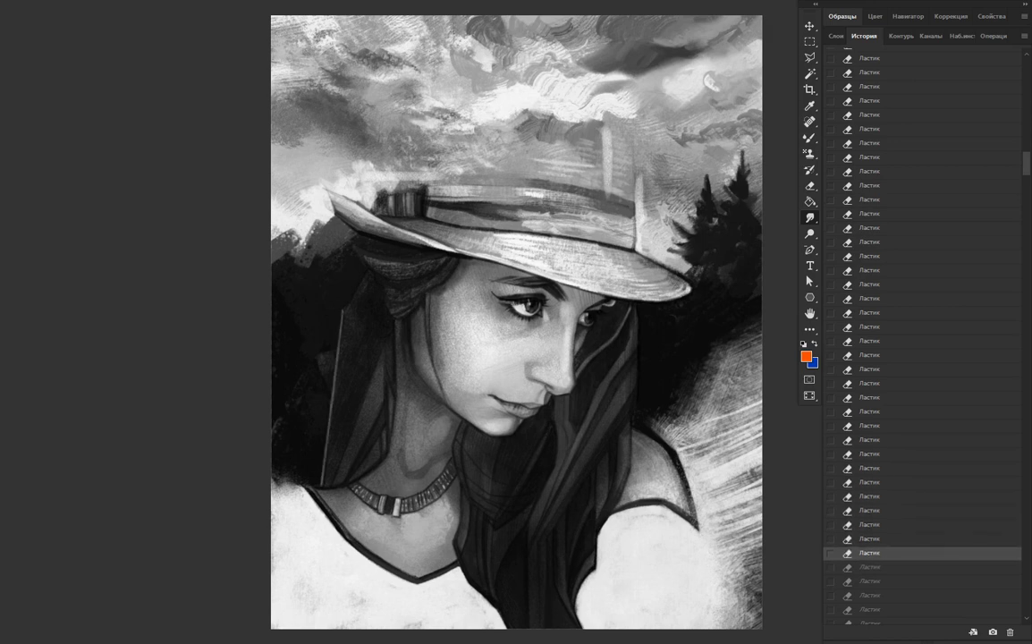
key(ctrl+shift+z)
Step back again and redo the eraser strokes carving light angular lines into the left hair
key(ctrl+shift+z)
key(ctrl+shift+z)
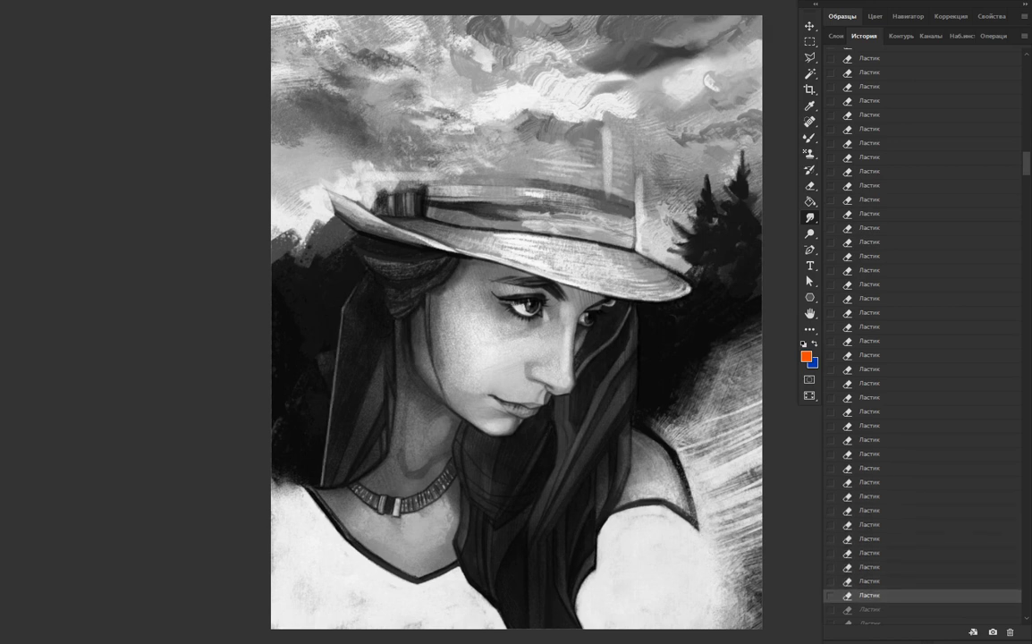
key(ctrl+z)
key(ctrl+z)
key(ctrl+z)
key(ctrl+shift+z)
key(ctrl+shift+z)
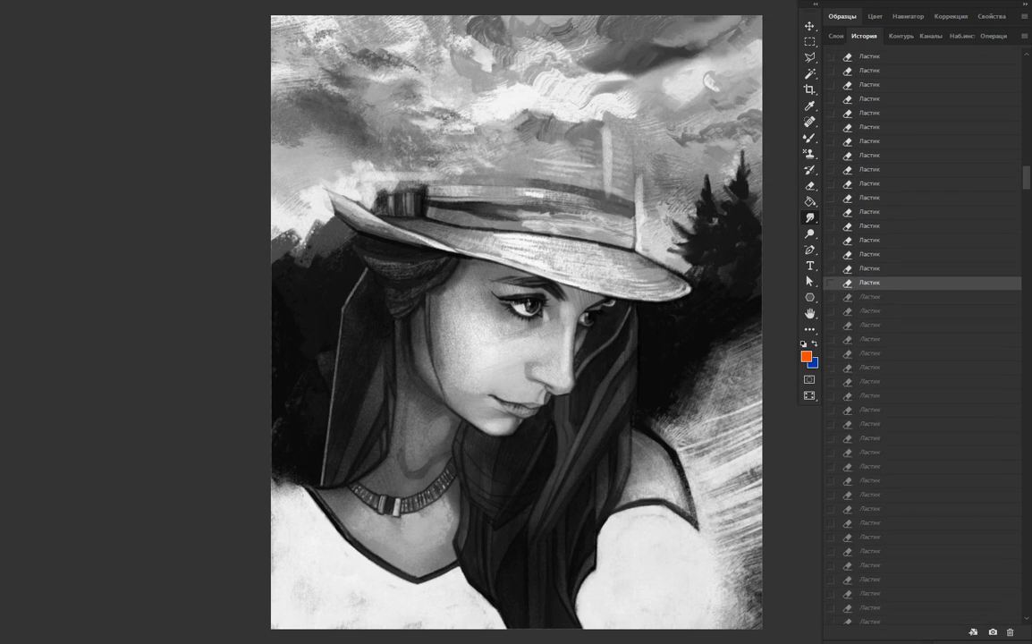
key(ctrl+shift+z)
key(ctrl+shift+z)
key(ctrl+shift+z)
key(ctrl+shift+z)
key(ctrl+shift+z)
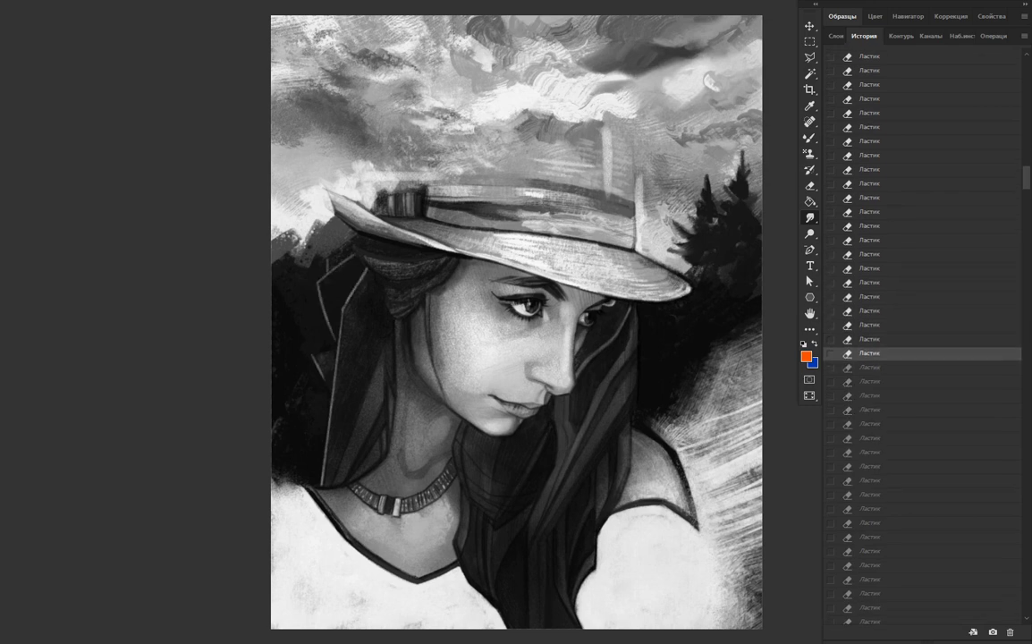
key(ctrl+shift+z)
key(ctrl+shift+z)
key(ctrl+shift+z)
key(ctrl+shift+z)
key(ctrl+shift+z)
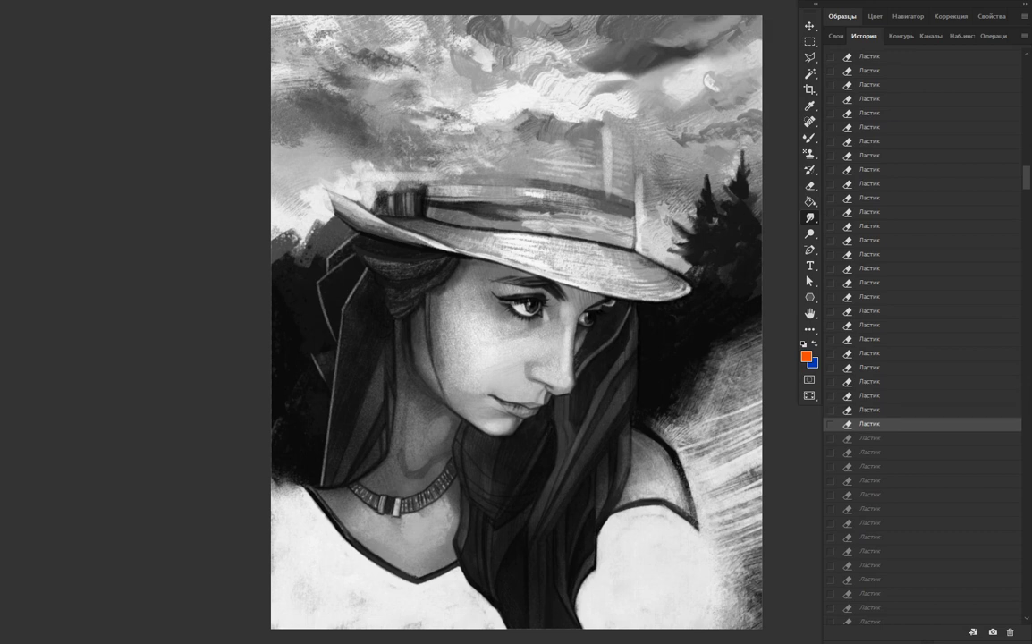
key(ctrl+shift+z)
key(ctrl+shift+z)
key(ctrl+shift+z)
key(ctrl+shift+z)
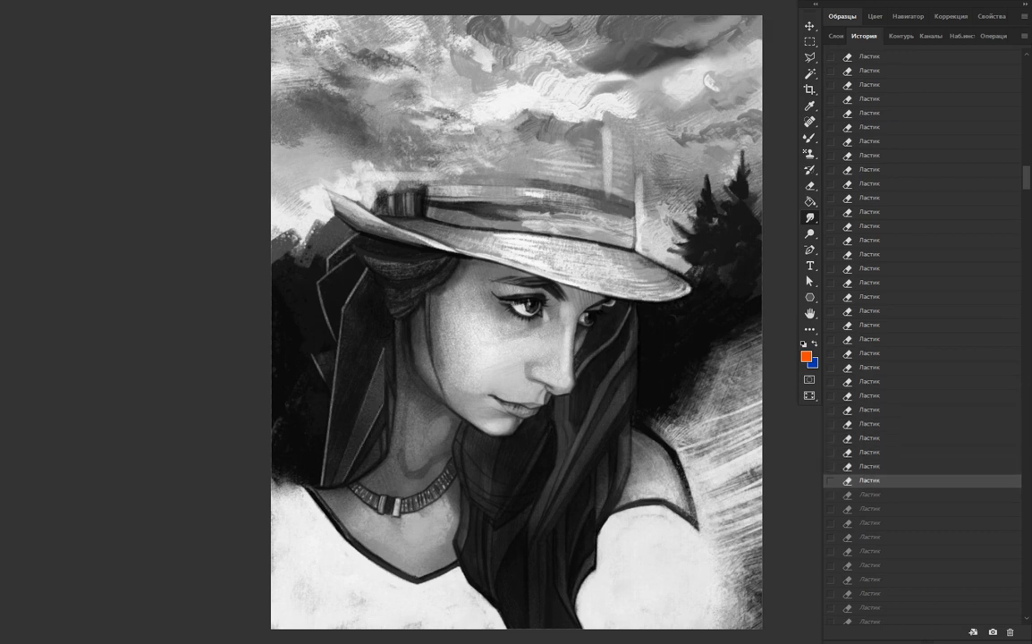
key(ctrl+shift+z)
key(ctrl+shift+z)
key(ctrl+shift+z)
key(ctrl+shift+z)
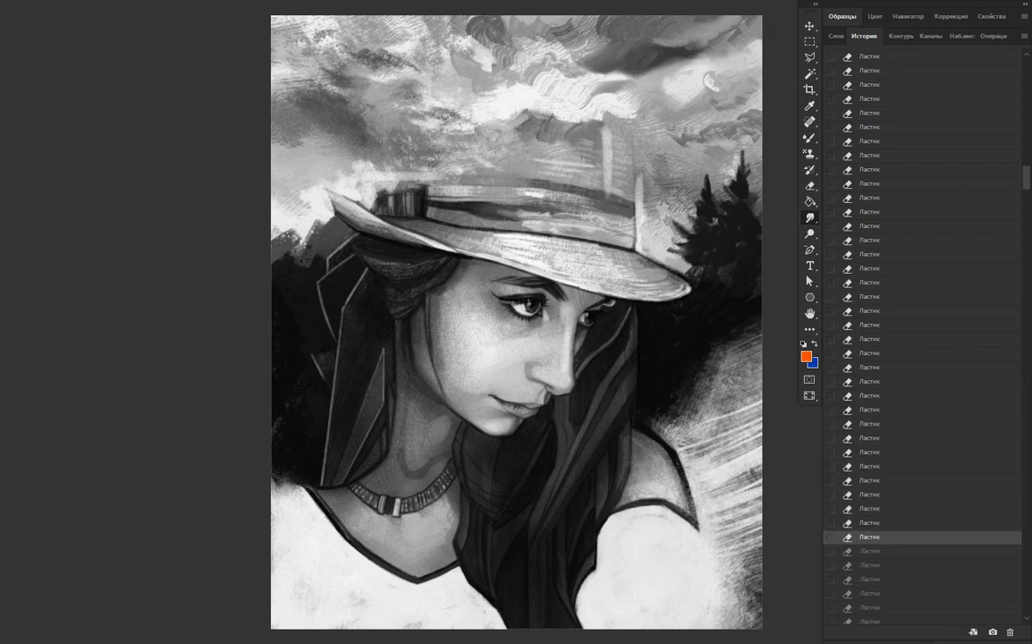
key(ctrl+shift+z)
key(ctrl+shift+z)
key(ctrl+z)
key(ctrl+z)
key(ctrl+z)
key(ctrl+z)
key(ctrl+z)
key(ctrl+z)
Redo the first undone Ластик eraser strokes one at a time
key(ctrl+shift+z)
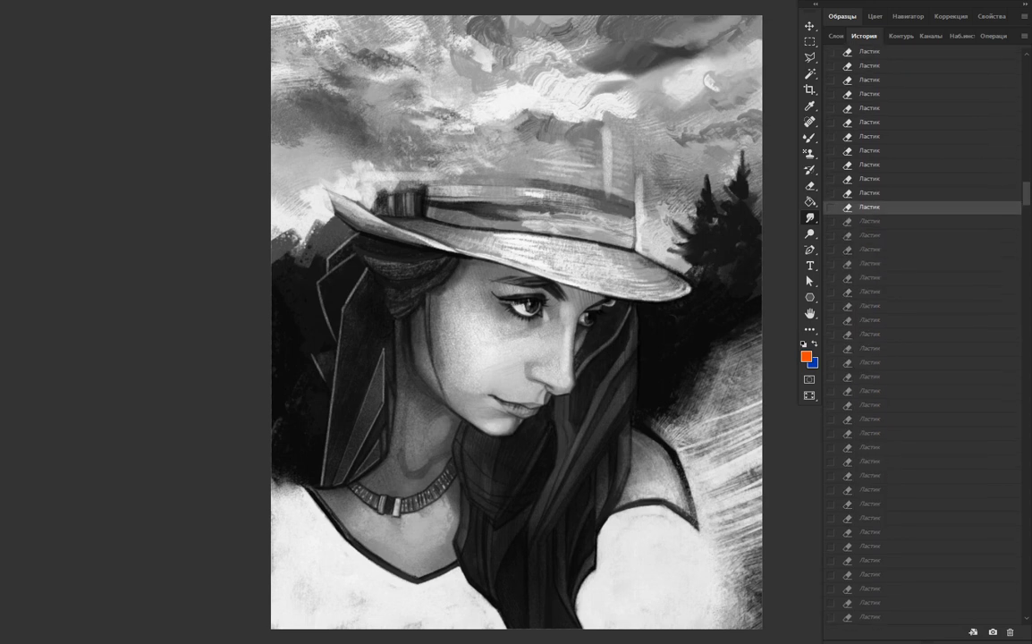
key(ctrl+shift+z)
key(ctrl+shift+z)
key(ctrl+shift+z)
key(ctrl+shift+z)
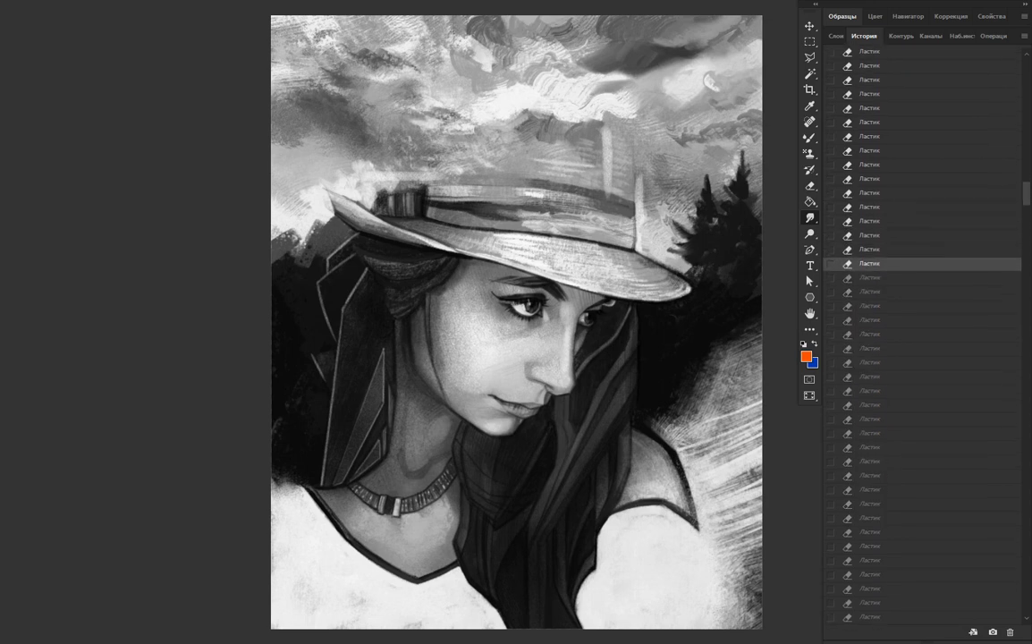
key(ctrl+shift+z)
key(ctrl+shift+z)
key(ctrl+shift+z)
key(ctrl+shift+z)
key(ctrl+shift+z)
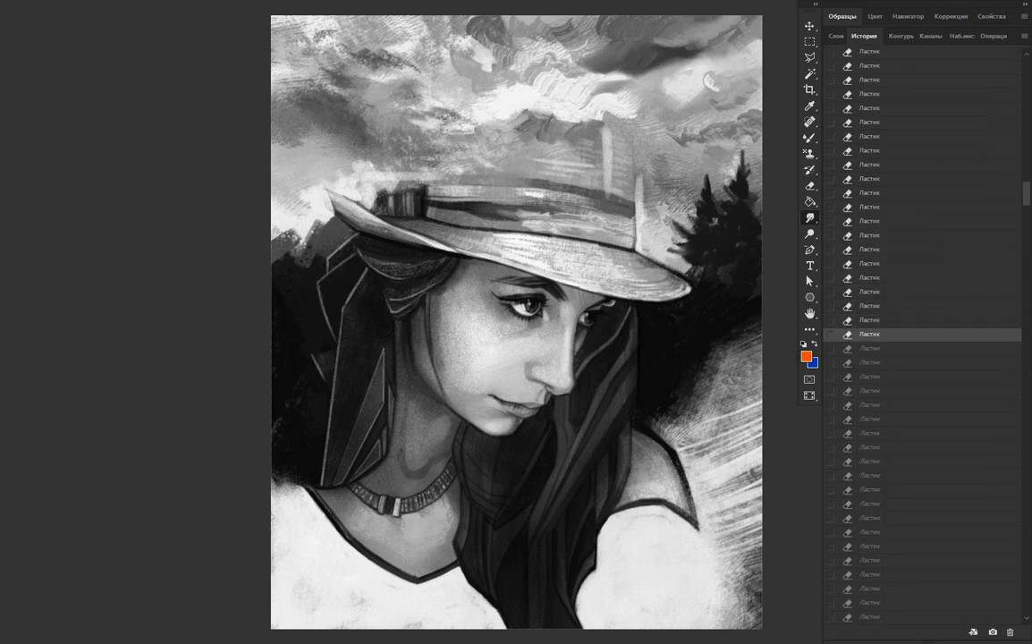
key(ctrl+shift+z)
key(ctrl+shift+z)
key(ctrl+shift+z)
key(ctrl+shift+z)
key(ctrl+shift+z)
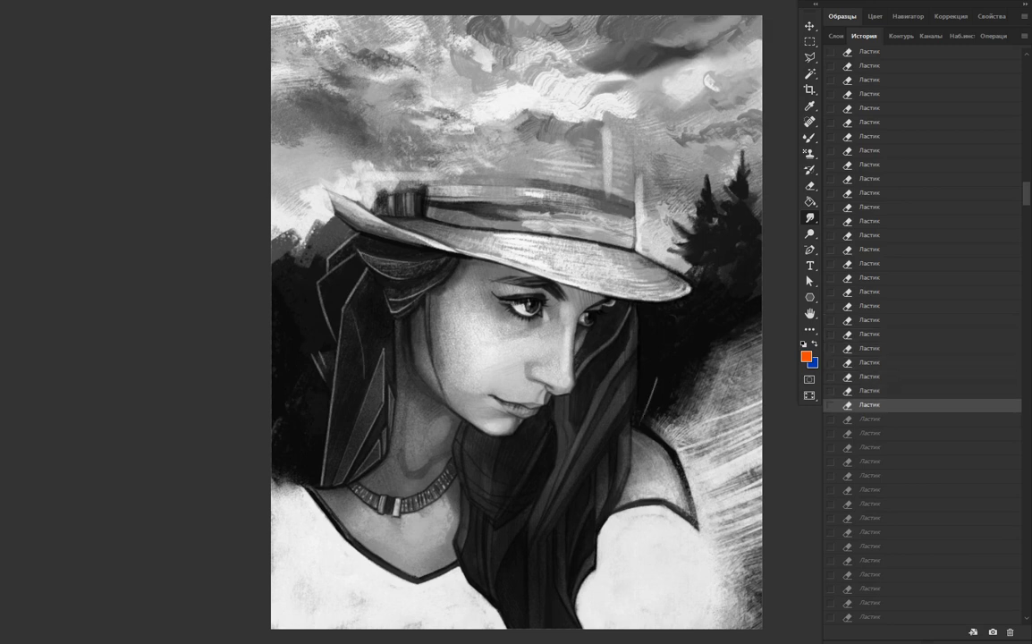
key(ctrl+shift+z)
key(ctrl+shift+z)
key(ctrl+shift+z)
key(ctrl+shift+z)
key(ctrl+shift+z)
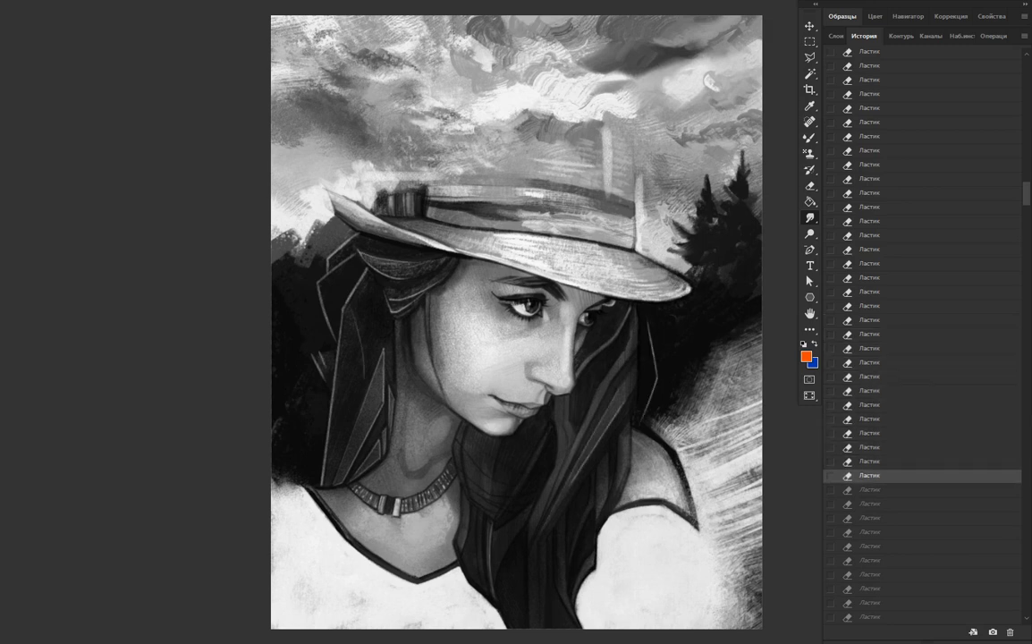
key(ctrl+shift+z)
key(ctrl+shift+z)
key(ctrl+shift+z)
key(ctrl+shift+z)
scroll(920, 358, down, 3)
key(ctrl+shift+z)
scroll(921, 357, down, 3)
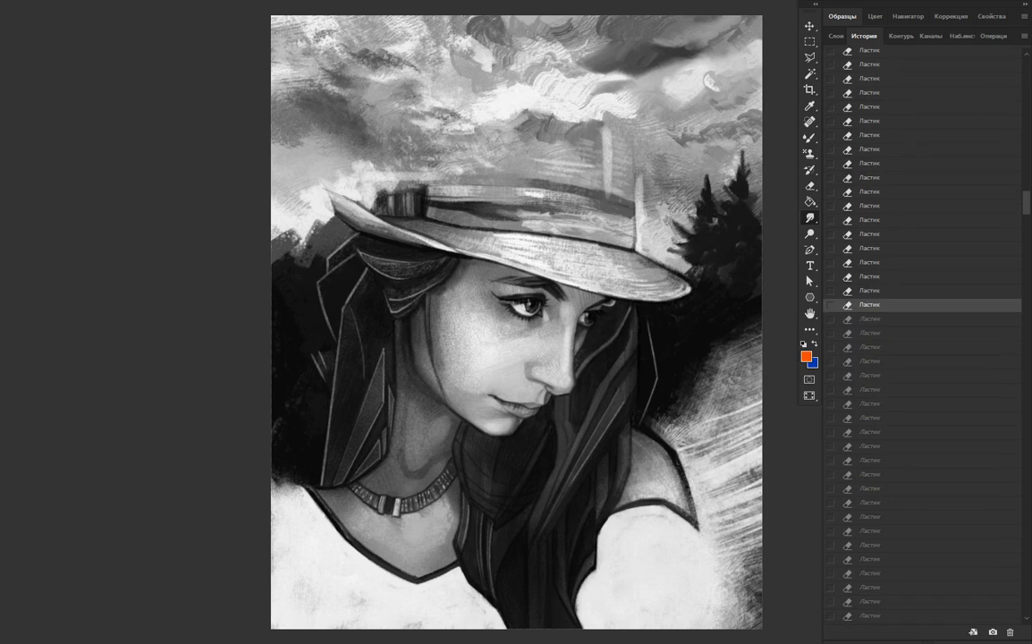
key(ctrl+shift+z)
key(ctrl+shift+z)
key(ctrl+shift+z)
key(ctrl+shift+z)
key(ctrl+shift+z)
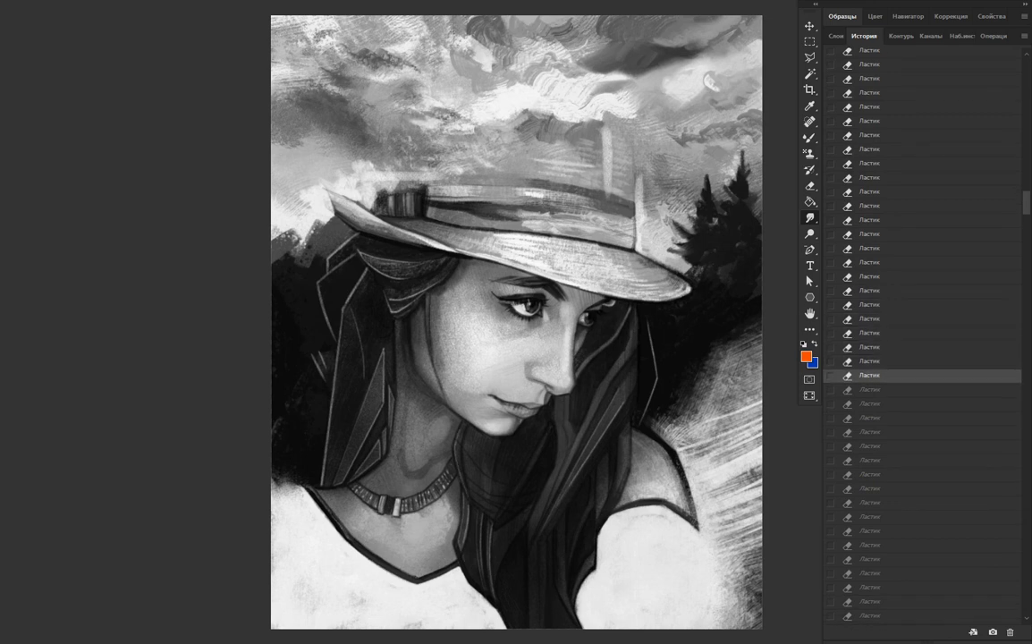
key(ctrl+shift+z)
key(ctrl+shift+z)
key(ctrl+shift+z)
key(ctrl+shift+z)
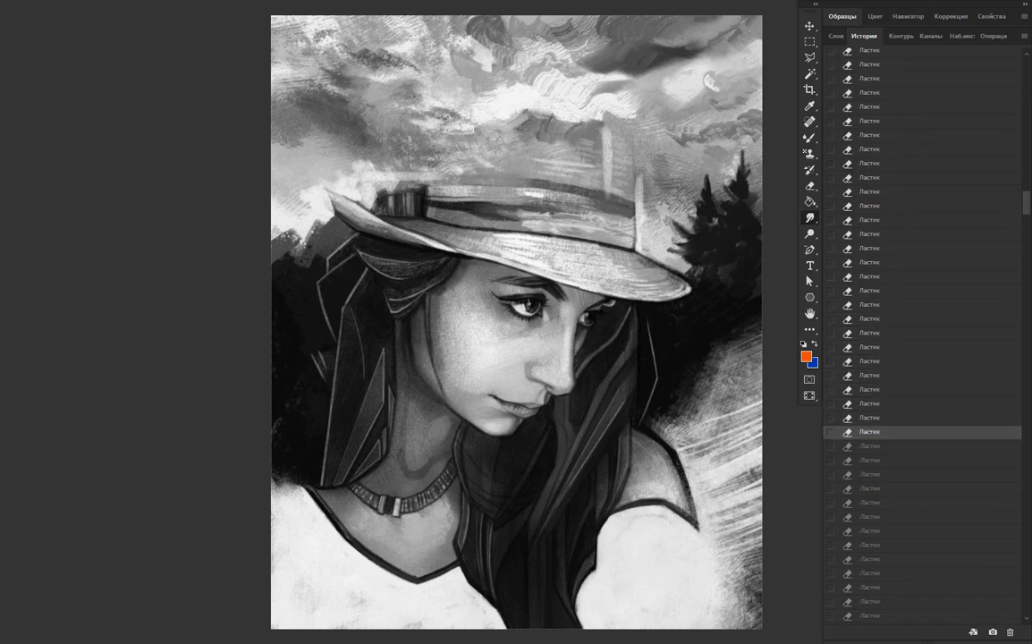
key(ctrl+shift+z)
key(ctrl+shift+z)
key(ctrl+shift+z)
key(ctrl+shift+z)
Redo the remaining eraser strokes past the saved state, streaking the hair beside her neck
key(ctrl+shift+z)
key(ctrl+shift+z)
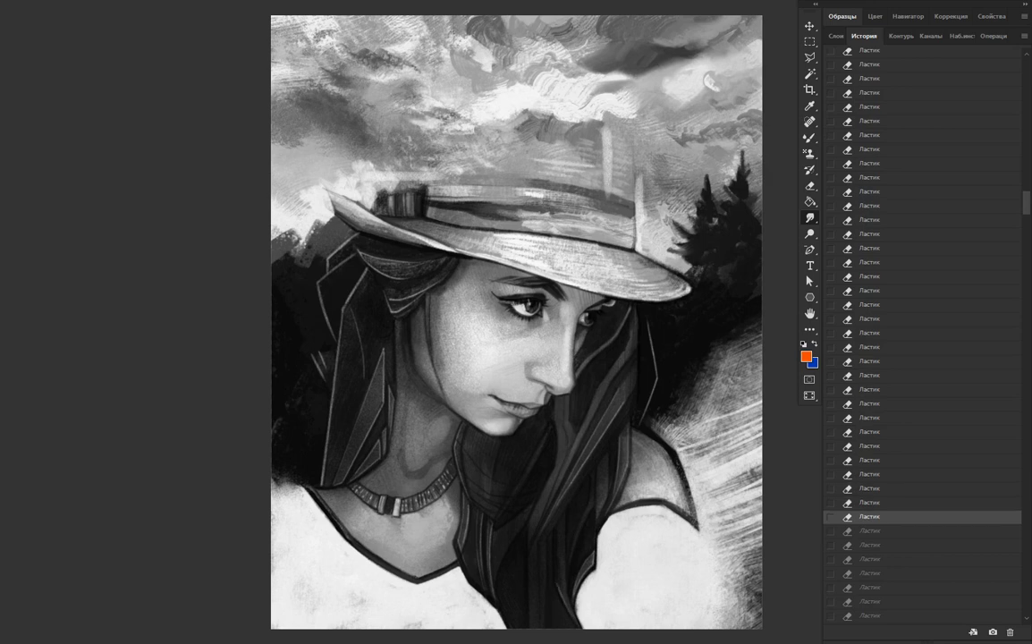
key(ctrl+shift+z)
scroll(920, 331, down, 6)
key(ctrl+shift+z)
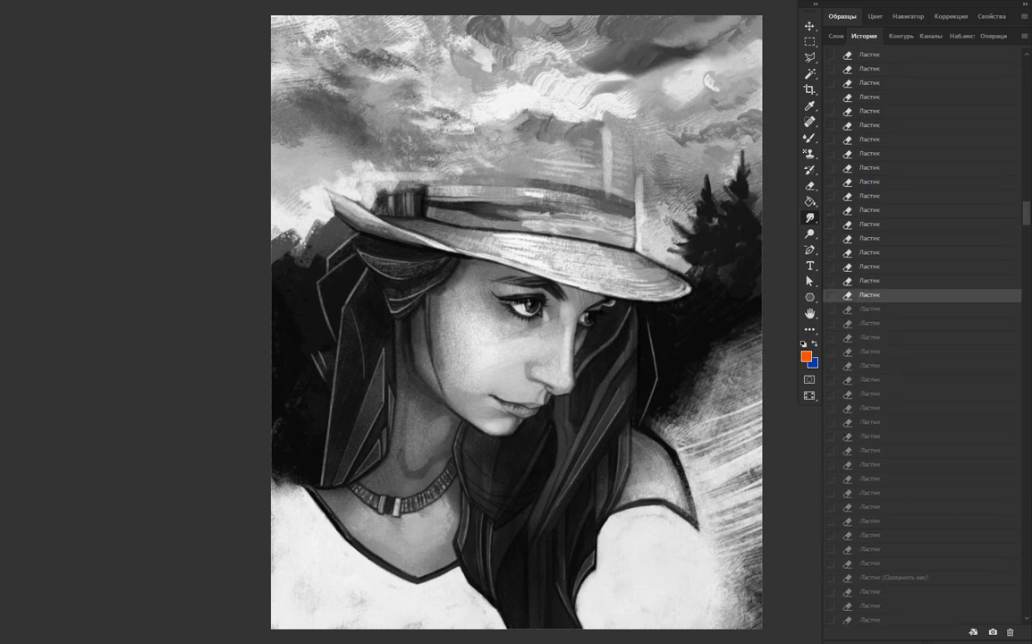
key(ctrl+shift+z)
key(ctrl+shift+z)
key(ctrl+shift+z)
key(ctrl+shift+z)
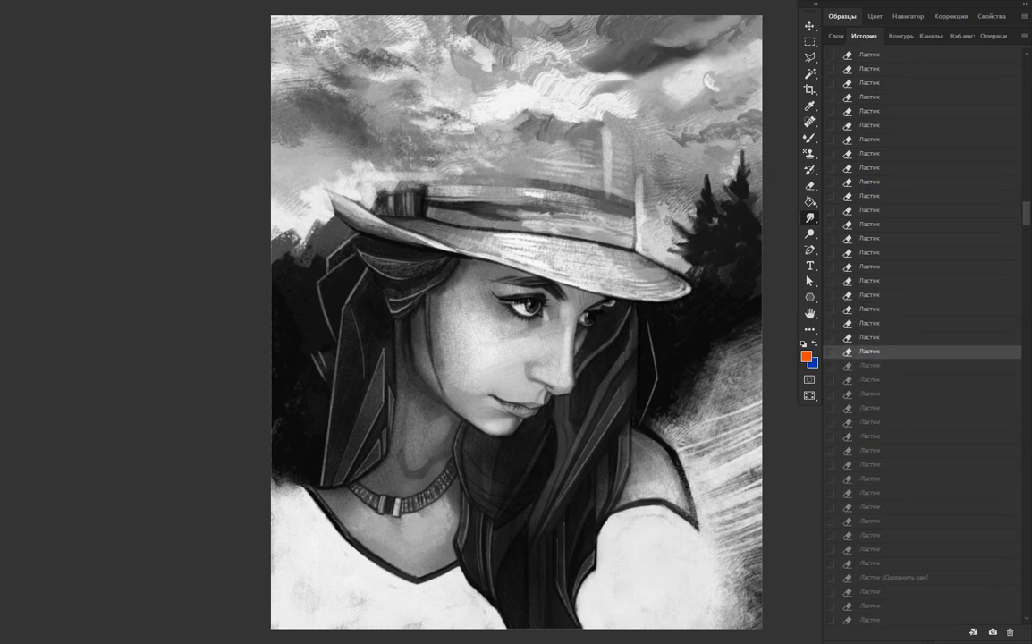
key(ctrl+shift+z)
key(ctrl+shift+z)
key(ctrl+shift+z)
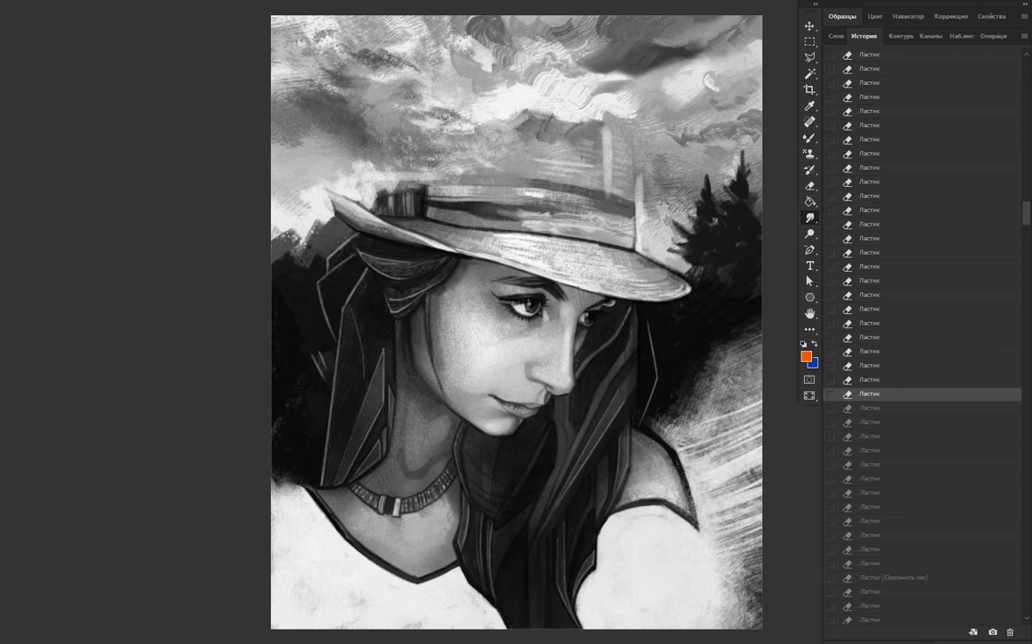
key(ctrl+shift+z)
key(ctrl+shift+z)
key(ctrl+shift+z)
key(ctrl+shift+z)
key(ctrl+shift+z)
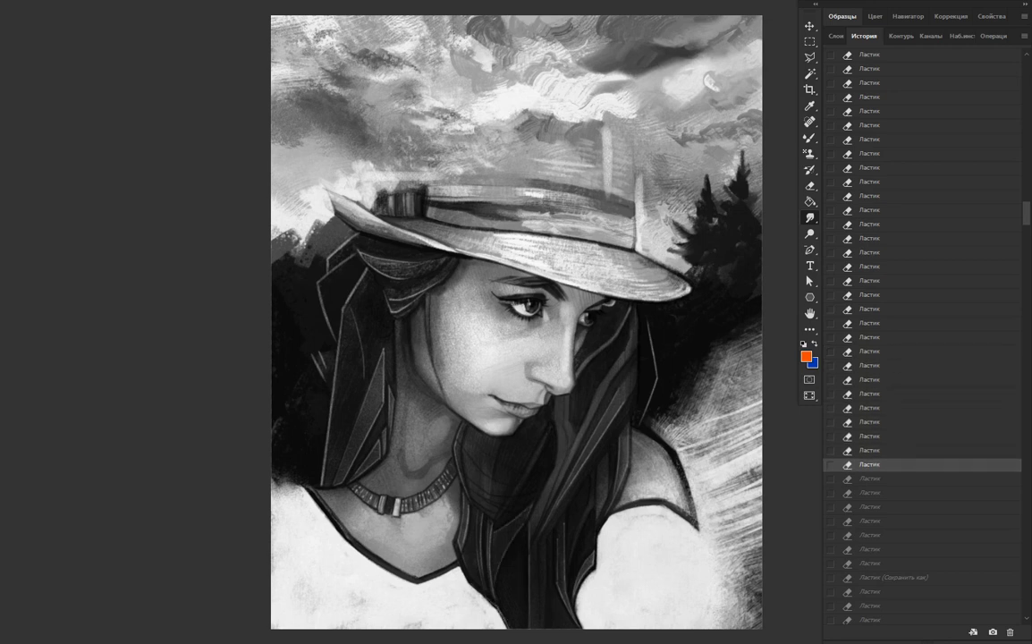
key(ctrl+shift+z)
key(ctrl+shift+z)
key(ctrl+shift+z)
key(ctrl+shift+z)
key(ctrl+shift+z)
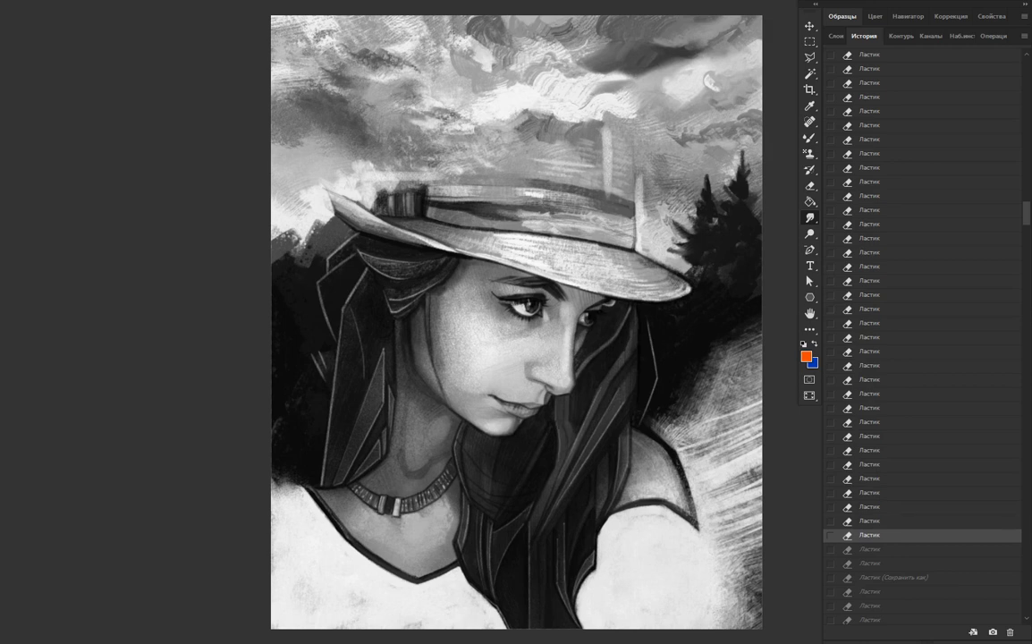
key(ctrl+shift+z)
key(ctrl+shift+z)
key(ctrl+shift+z)
scroll(921, 331, down, 5)
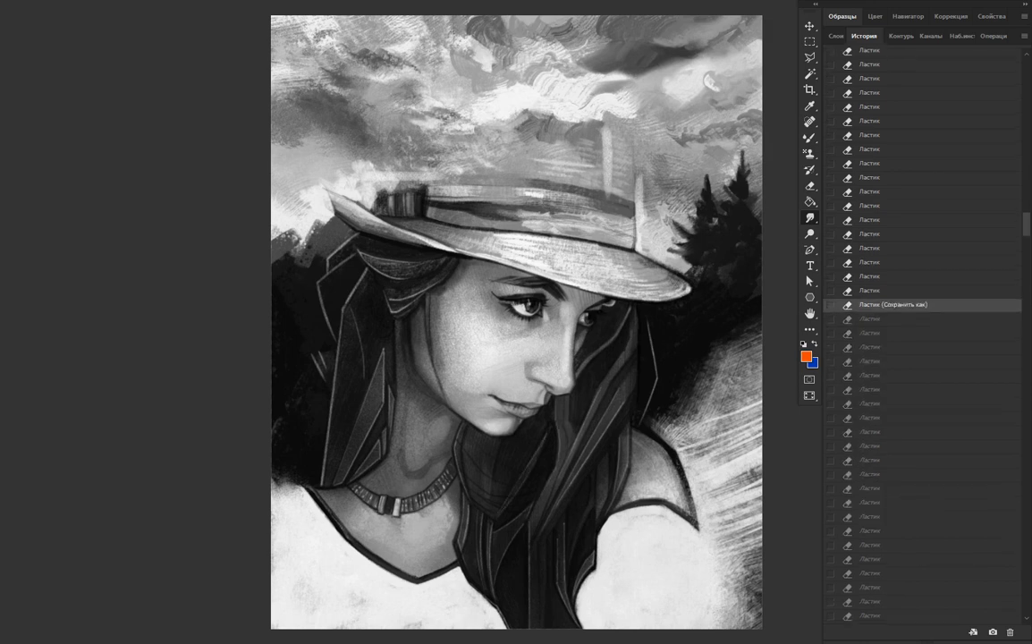
key(ctrl+shift+z)
key(ctrl+shift+z)
key(ctrl+shift+z)
key(ctrl+shift+z)
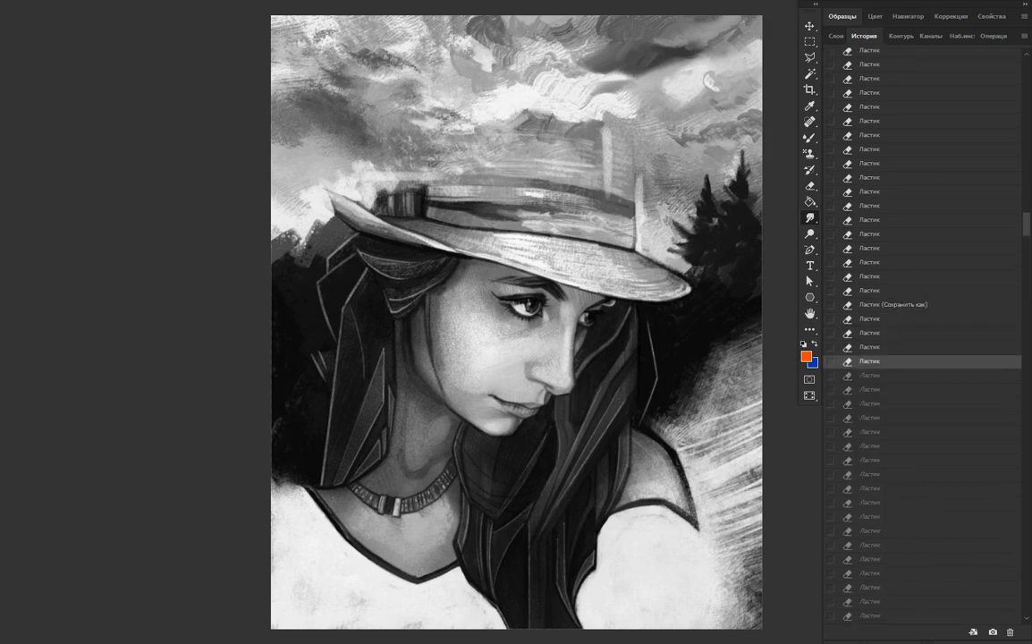
key(ctrl+shift+z)
key(ctrl+shift+z)
key(ctrl+shift+z)
key(ctrl+shift+z)
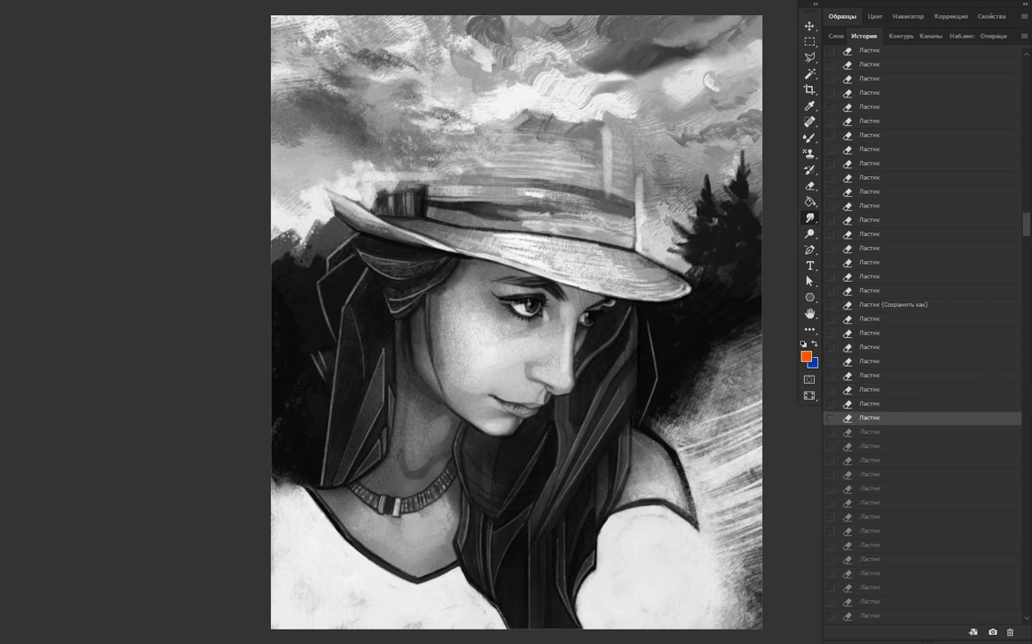
key(ctrl+shift+z)
key(ctrl+shift+z)
key(ctrl+shift+z)
key(ctrl+shift+z)
key(ctrl+shift+z)
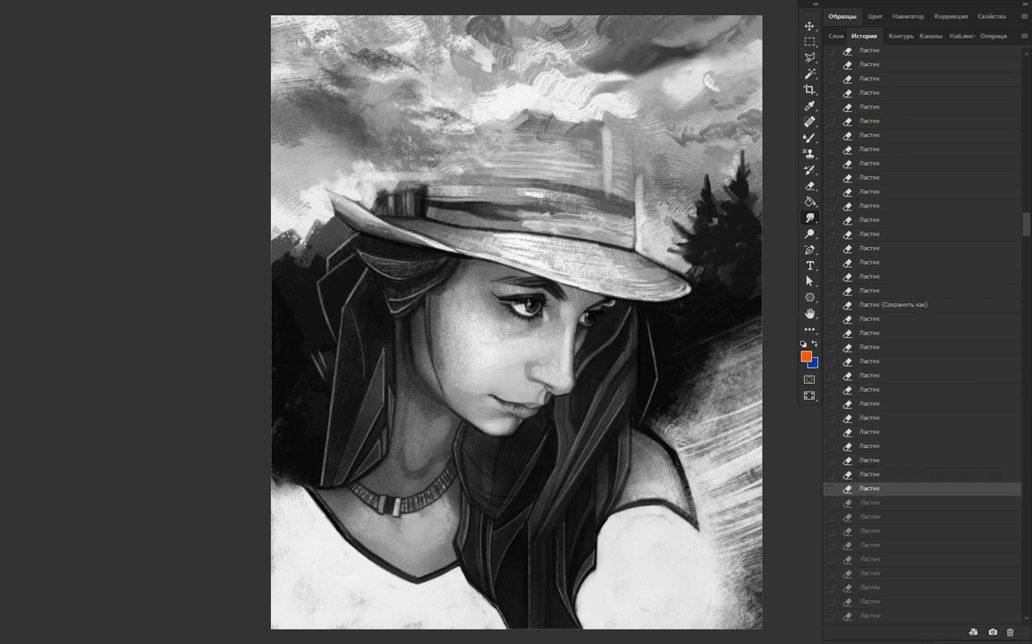
key(ctrl+shift+z)
Restore the white erased strokes beside the hair, then the smudge strokes that follow
key(ctrl+shift+z)
key(ctrl+shift+z)
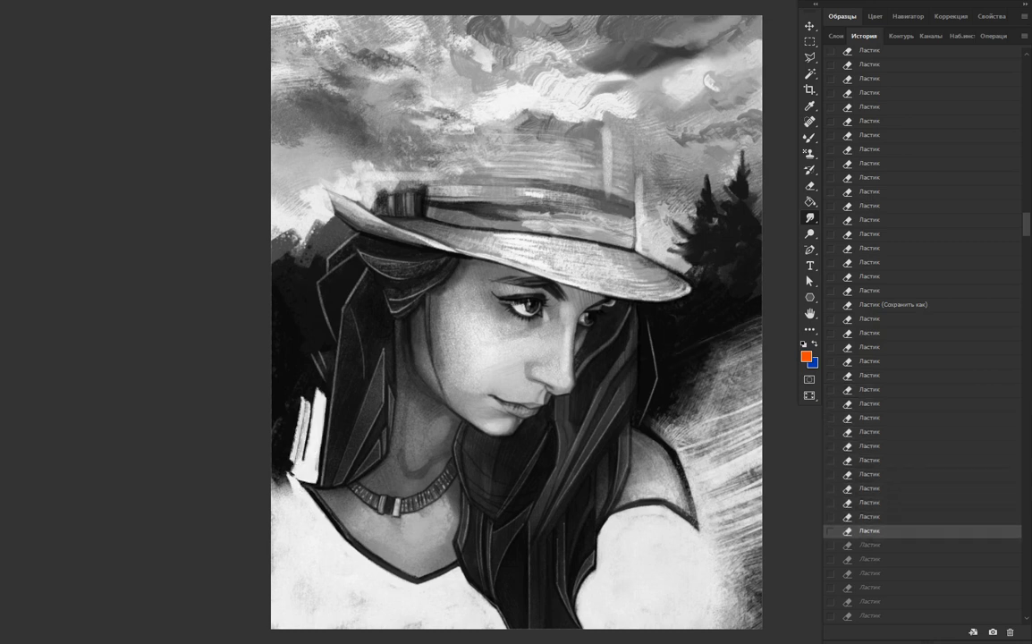
key(ctrl+shift+z)
key(ctrl+shift+z)
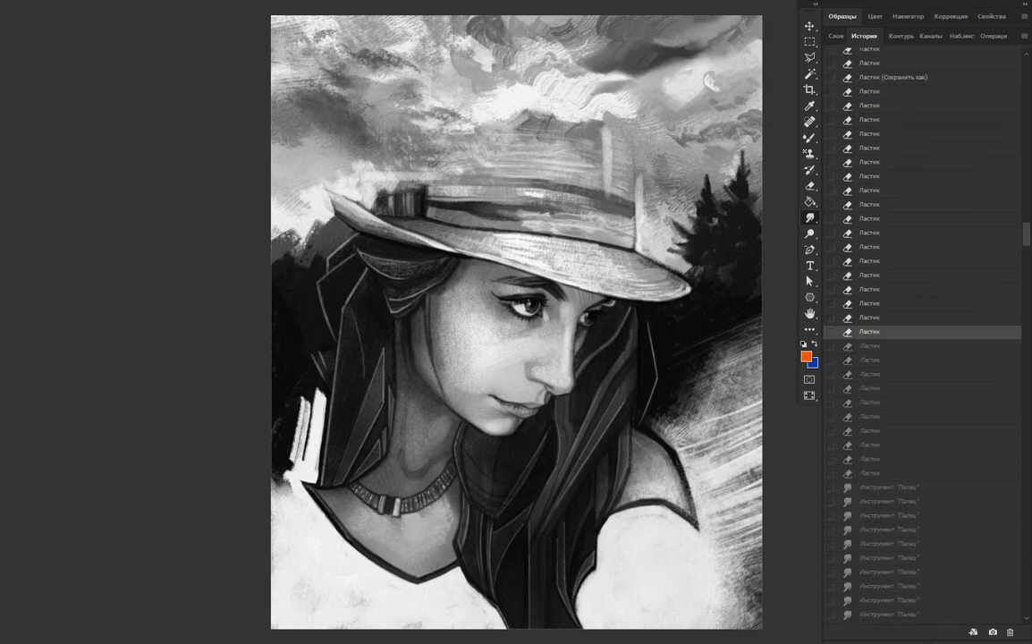
key(ctrl+shift+z)
key(ctrl+shift+z)
key(ctrl+shift+z)
key(ctrl+shift+z)
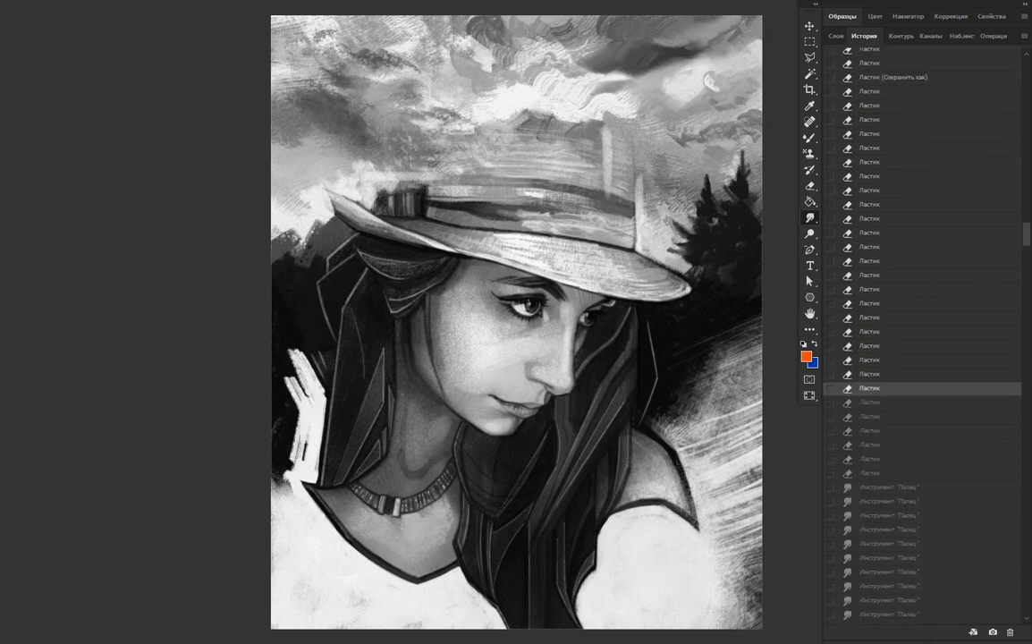
key(ctrl+shift+z)
key(ctrl+shift+z)
key(ctrl+shift+z)
key(ctrl+shift+z)
key(ctrl+shift+z)
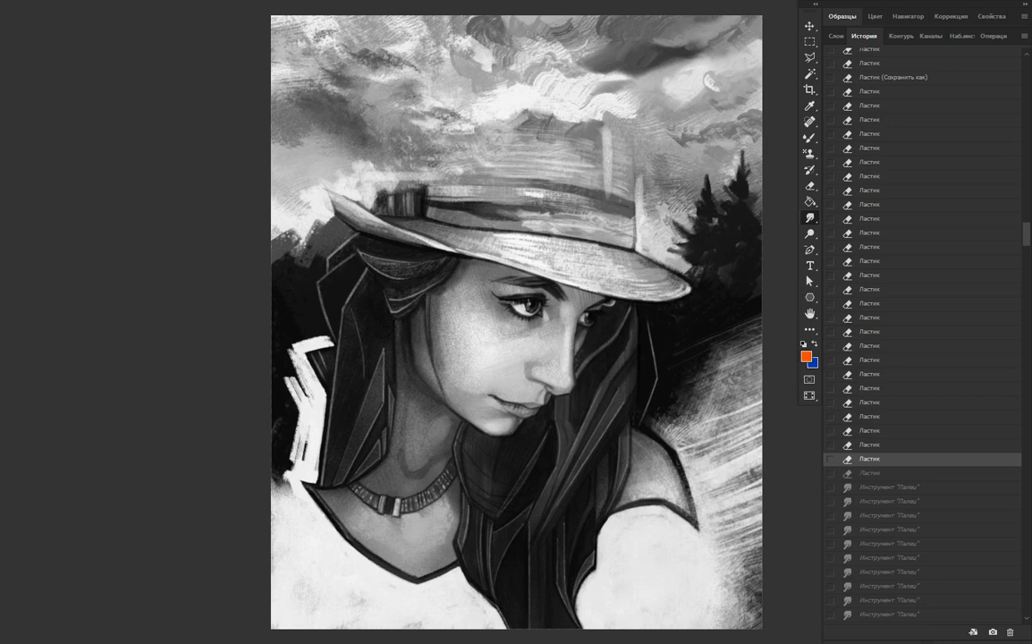
key(ctrl+shift+z)
key(ctrl+shift+z)
key(ctrl+shift+z)
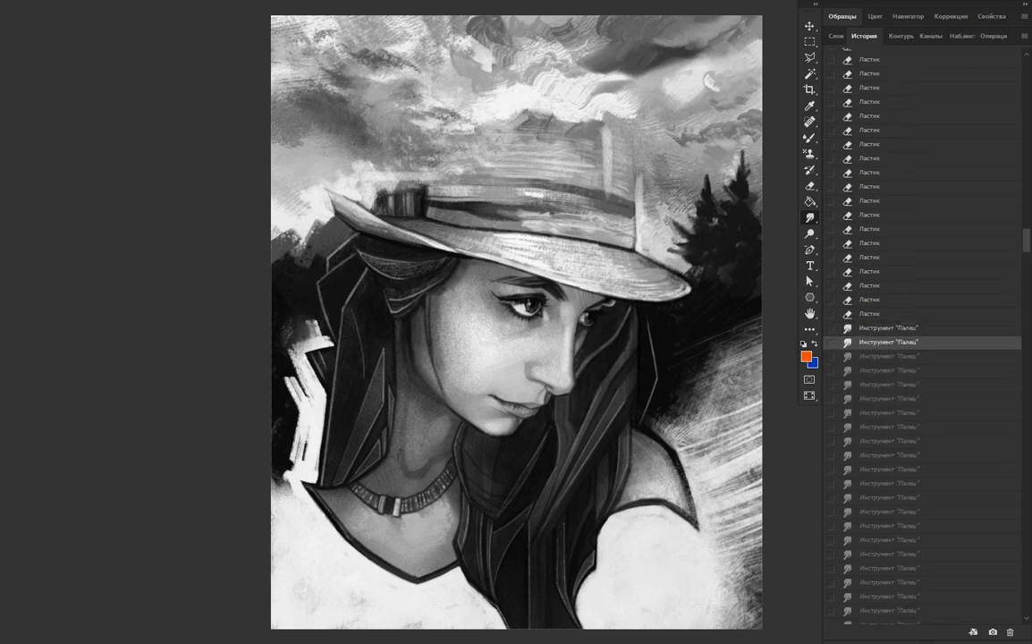
key(ctrl+shift+z)
key(ctrl+shift+z)
key(ctrl+shift+z)
key(ctrl+shift+z)
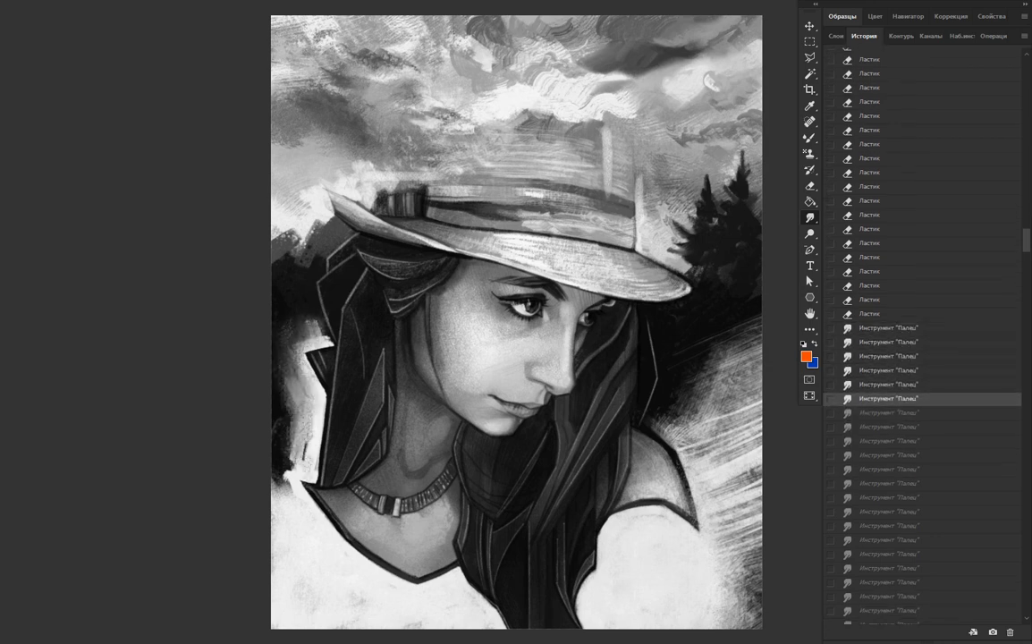
key(ctrl+shift+z)
key(ctrl+shift+z)
key(ctrl+shift+z)
key(ctrl+shift+z)
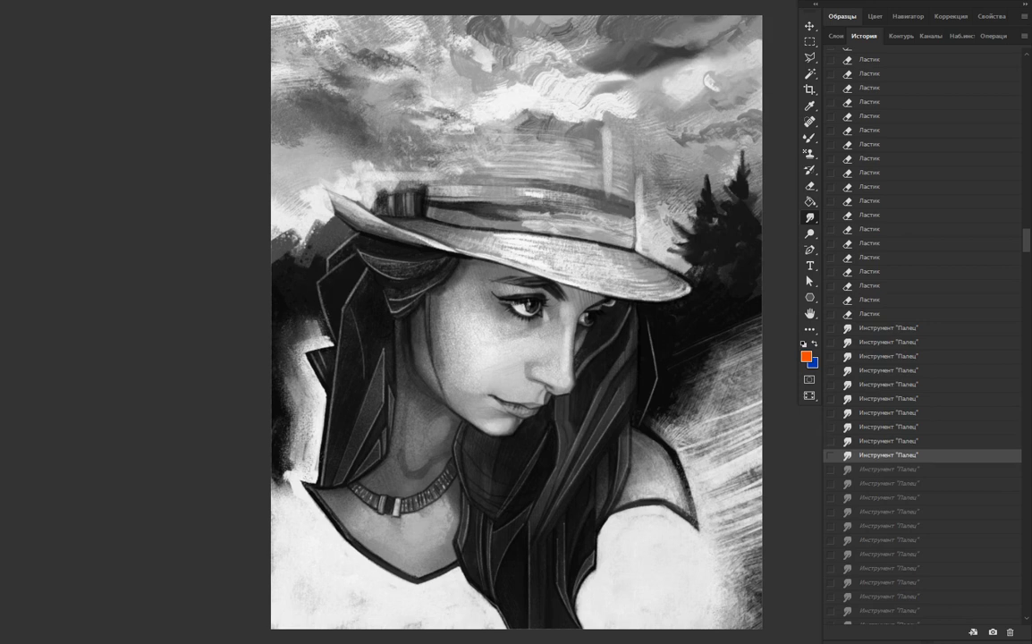
key(ctrl+shift+z)
key(ctrl+shift+z)
key(ctrl+shift+z)
key(ctrl+shift+z)
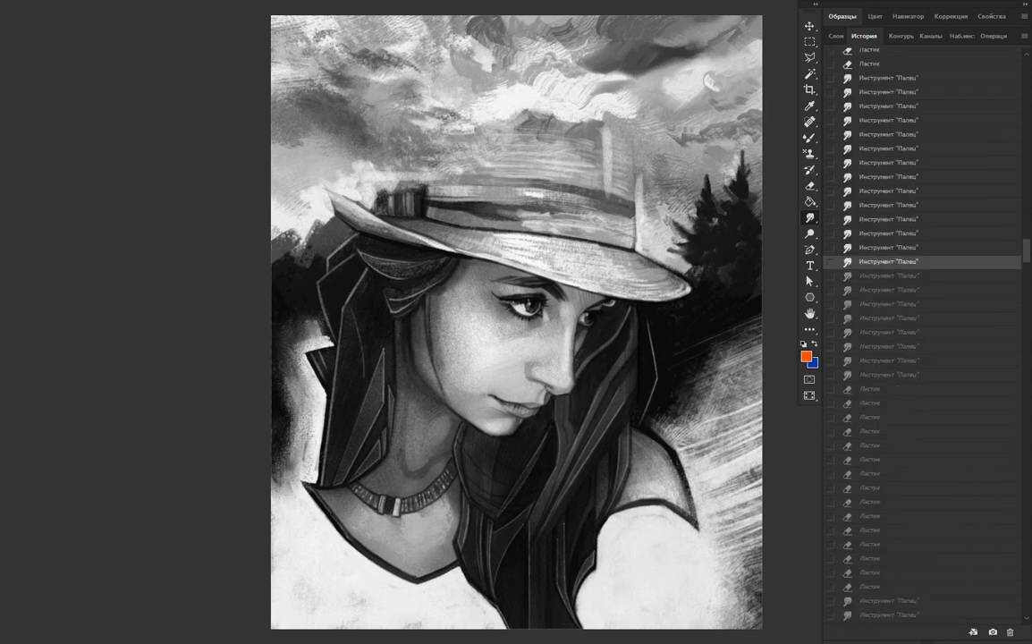
key(ctrl+shift+z)
key(ctrl+shift+z)
key(ctrl+shift+z)
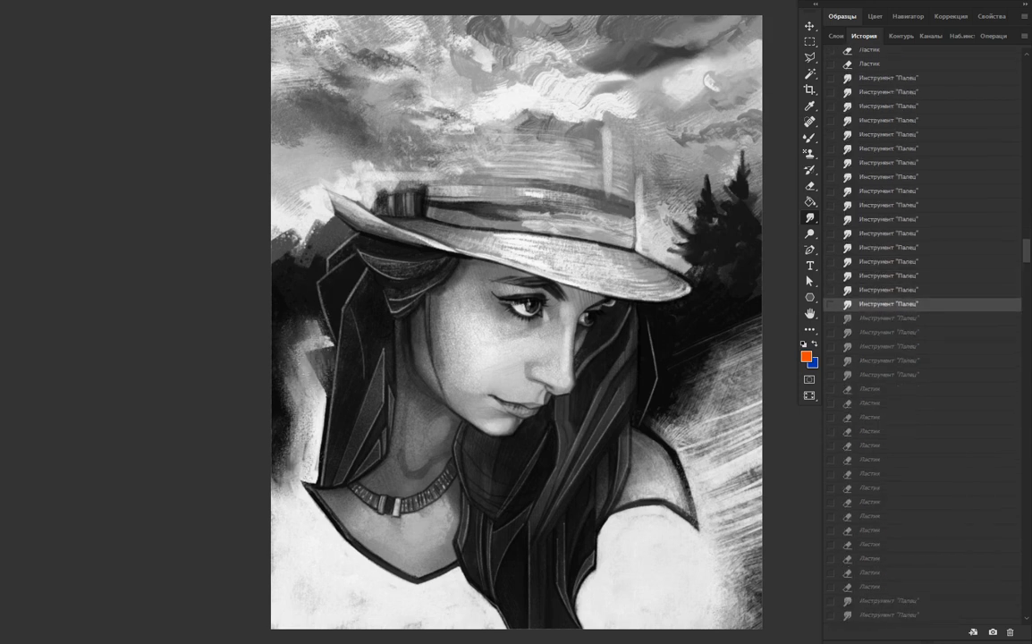
key(ctrl+shift+z)
key(ctrl+shift+z)
key(ctrl+shift+z)
key(ctrl+shift+z)
key(ctrl+shift+z)
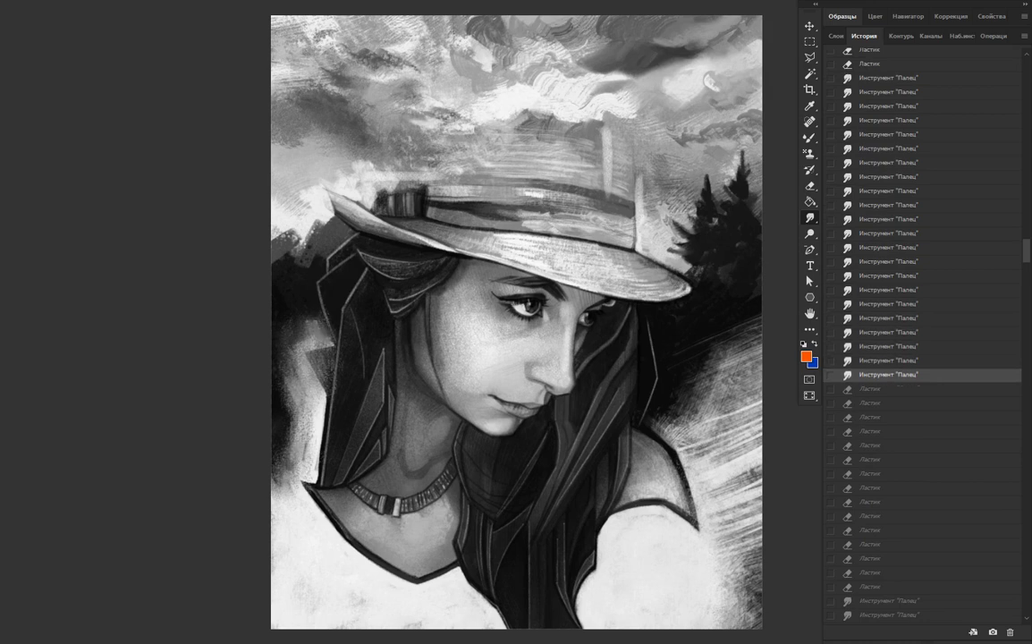
key(ctrl+shift+z)
Redo the next eraser and smudge states after the smudging
key(ctrl+shift+z)
key(ctrl+shift+z)
key(ctrl+shift+z)
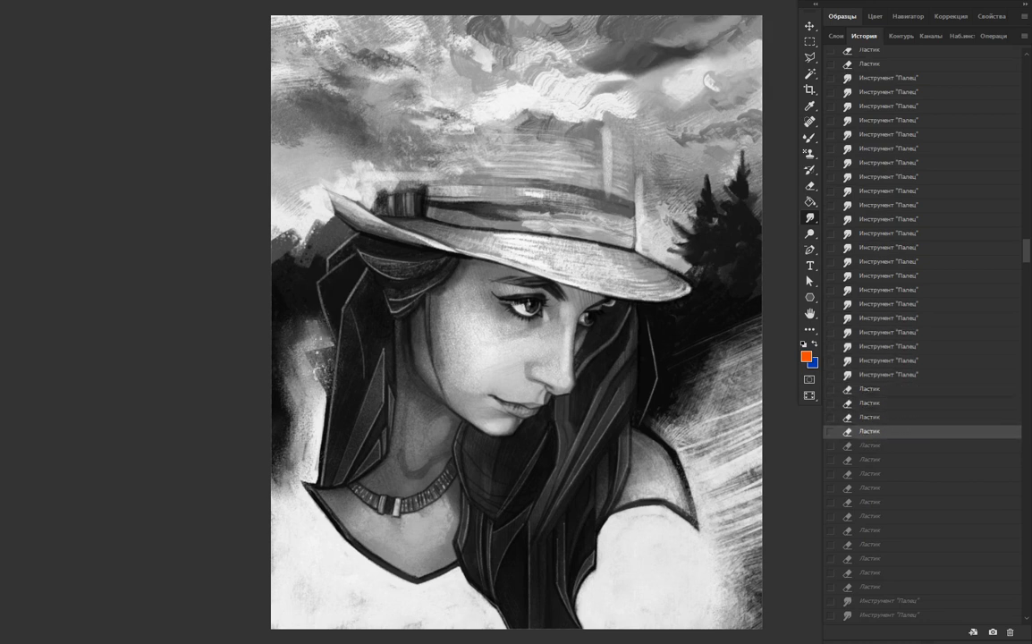
key(ctrl+shift+z)
key(ctrl+shift+z)
key(ctrl+shift+z)
key(ctrl+shift+z)
key(ctrl+shift+z)
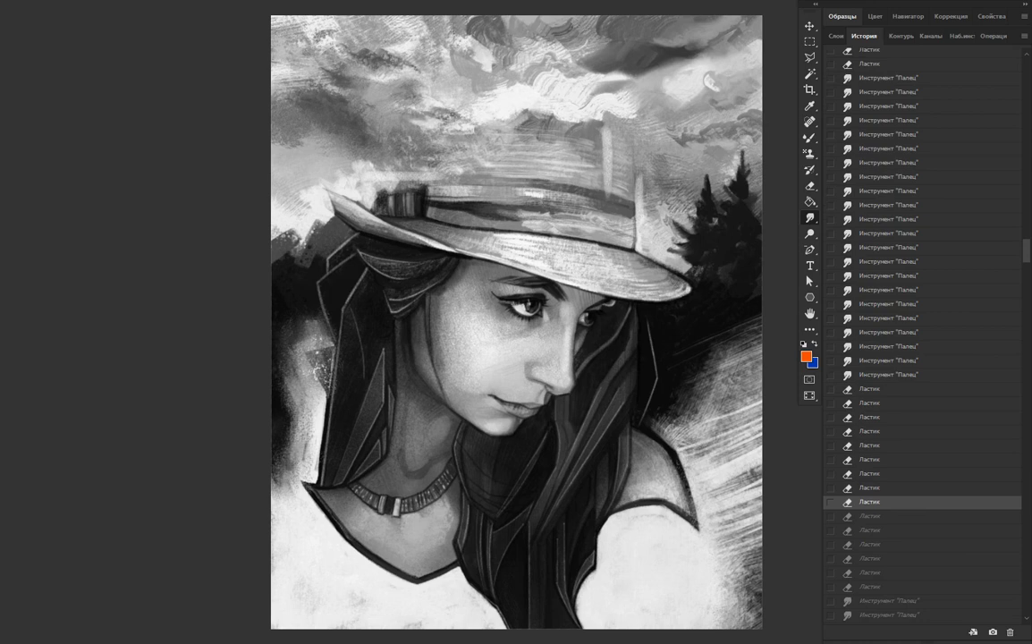
key(ctrl+shift+z)
key(ctrl+shift+z)
key(ctrl+shift+z)
key(ctrl+shift+z)
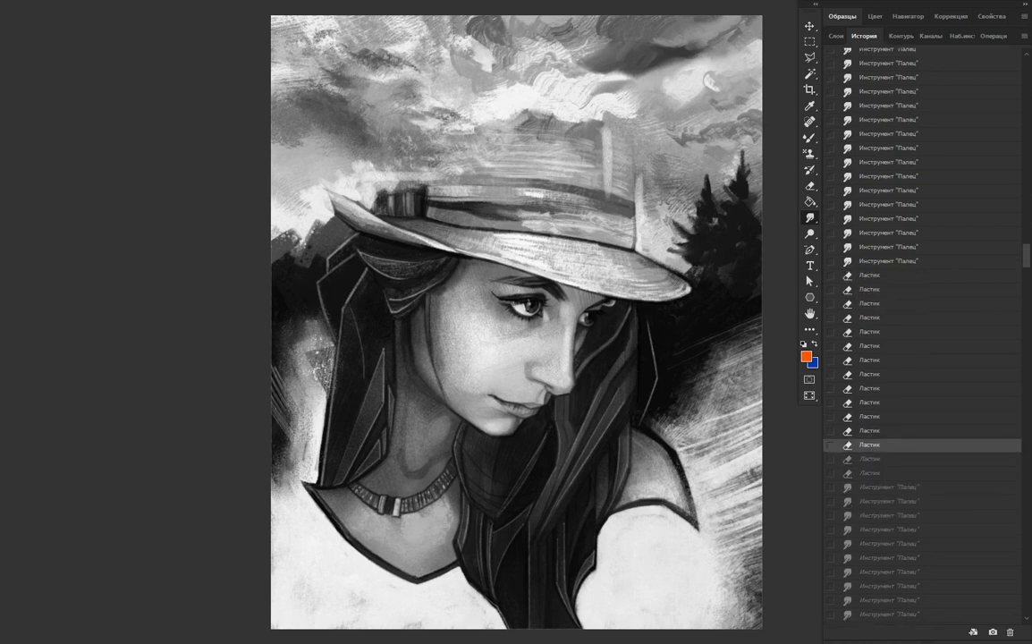
key(ctrl+shift+z)
key(ctrl+shift+z)
key(ctrl+shift+z)
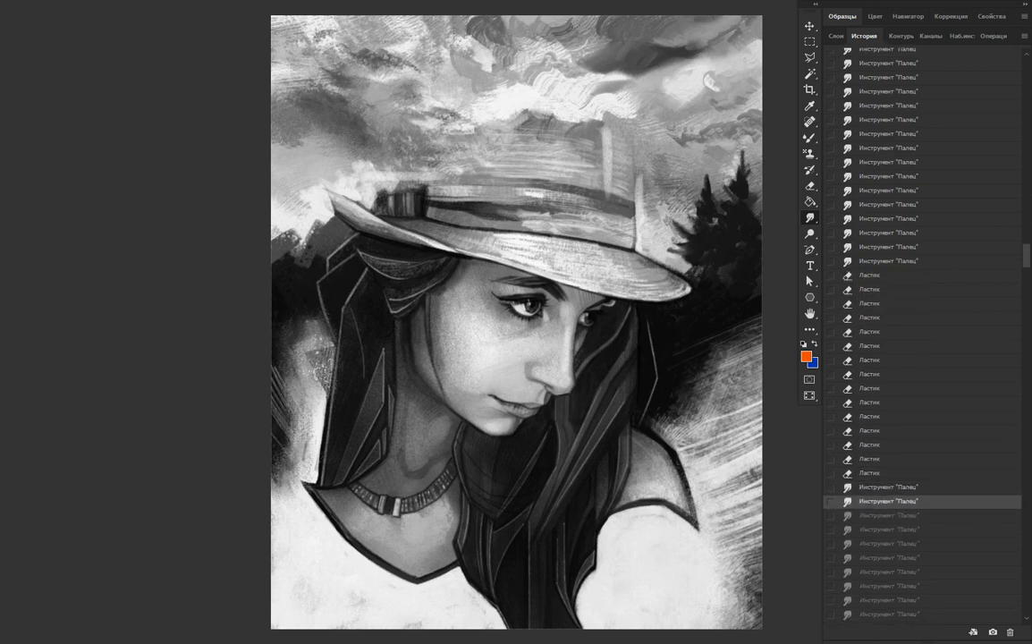
key(ctrl+shift+z)
key(ctrl+shift+z)
key(ctrl+shift+z)
key(ctrl+shift+z)
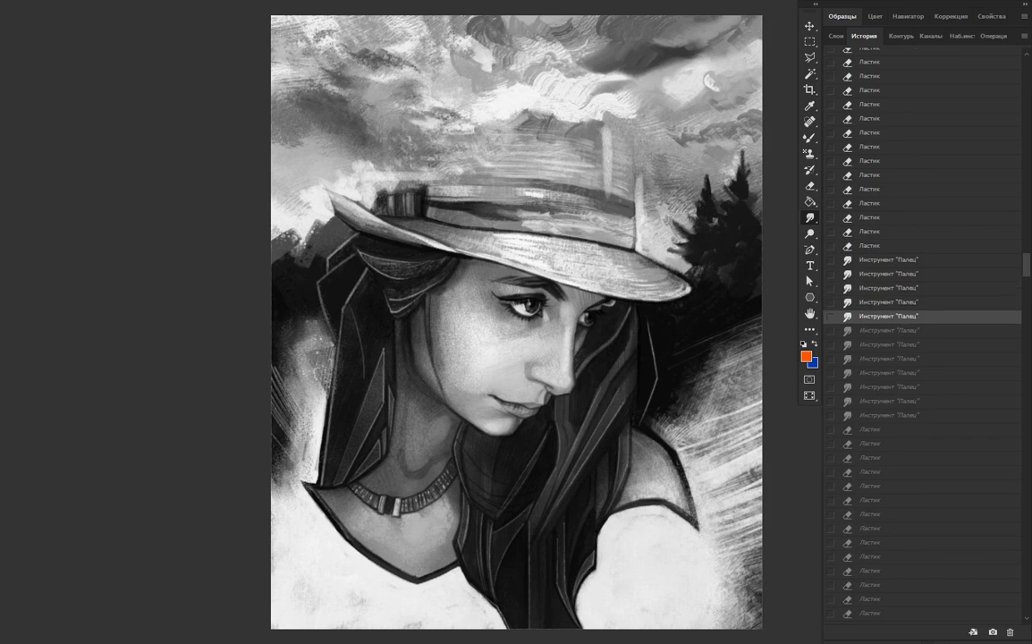
key(ctrl+shift+z)
key(ctrl+shift+z)
key(ctrl+shift+z)
key(ctrl+shift+z)
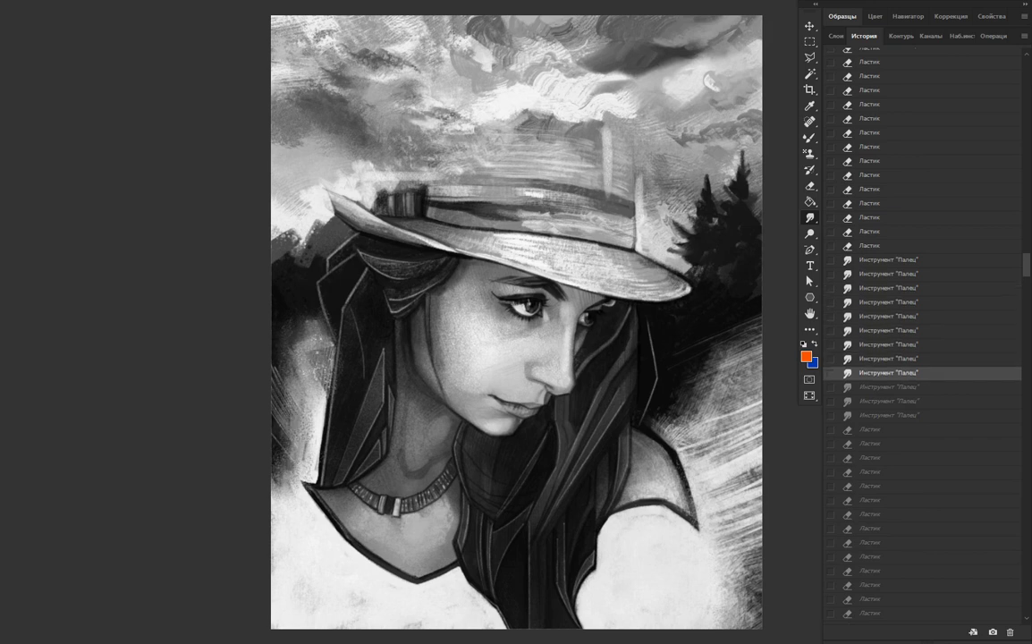
key(ctrl+shift+z)
key(ctrl+shift+z)
key(ctrl+shift+z)
key(ctrl+shift+z)
key(ctrl+shift+z)
key(ctrl+shift+z)
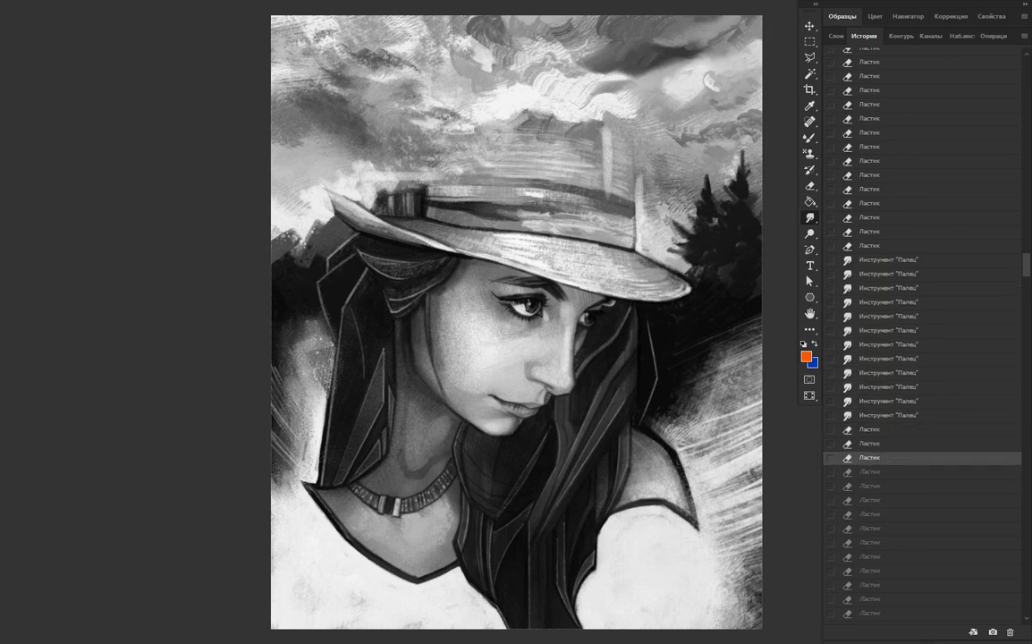
key(ctrl+shift+z)
Redo the remaining eraser strokes, briefly stepping back four, adding white streaks at lower right
key(ctrl+shift+z)
key(ctrl+shift+z)
key(ctrl+shift+z)
key(ctrl+shift+z)
key(ctrl+shift+z)
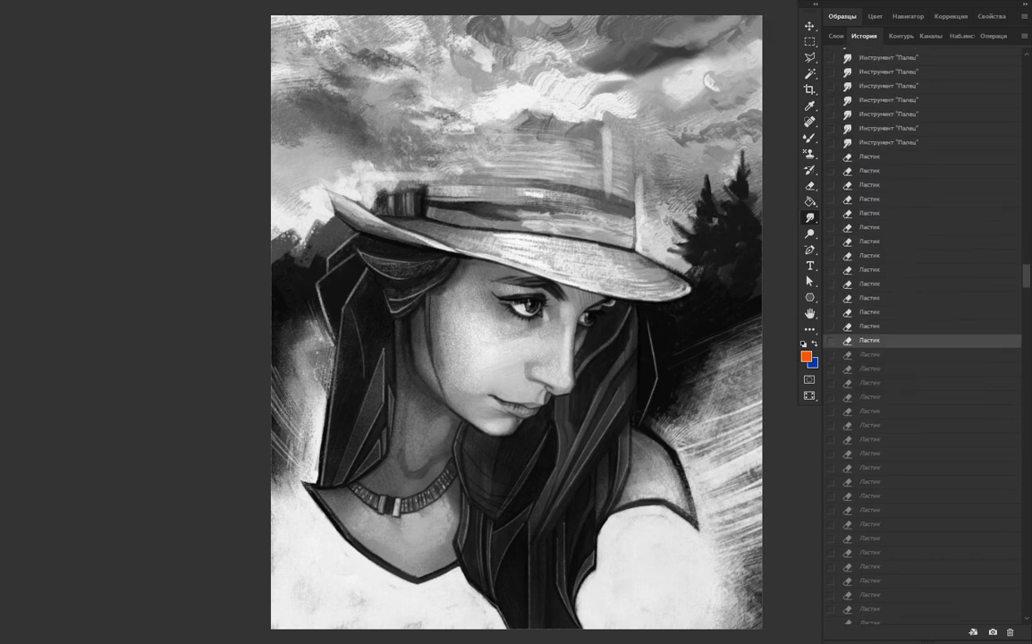
key(ctrl+shift+z)
key(ctrl+shift+z)
key(ctrl+shift+z)
key(ctrl+shift+z)
key(ctrl+shift+z)
key(ctrl+shift+z)
key(ctrl+shift+z)
key(ctrl+shift+z)
key(ctrl+shift+z)
key(ctrl+shift+z)
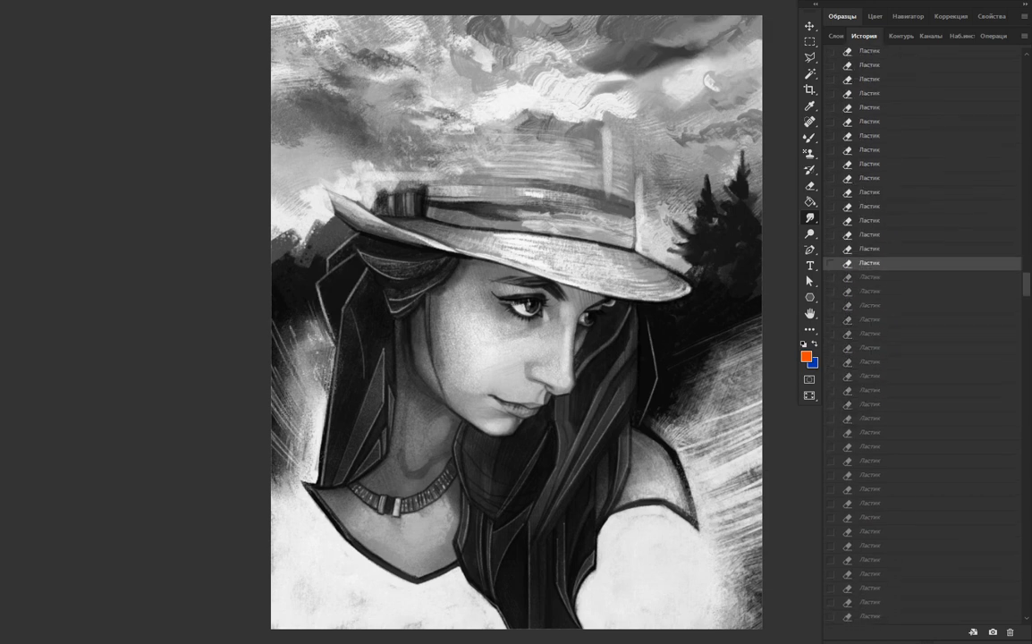
key(ctrl+shift+z)
key(ctrl+shift+z)
key(ctrl+shift+z)
key(ctrl+shift+z)
key(ctrl+shift+z)
key(ctrl+shift+z)
key(ctrl+shift+z)
key(ctrl+shift+z)
key(ctrl+shift+z)
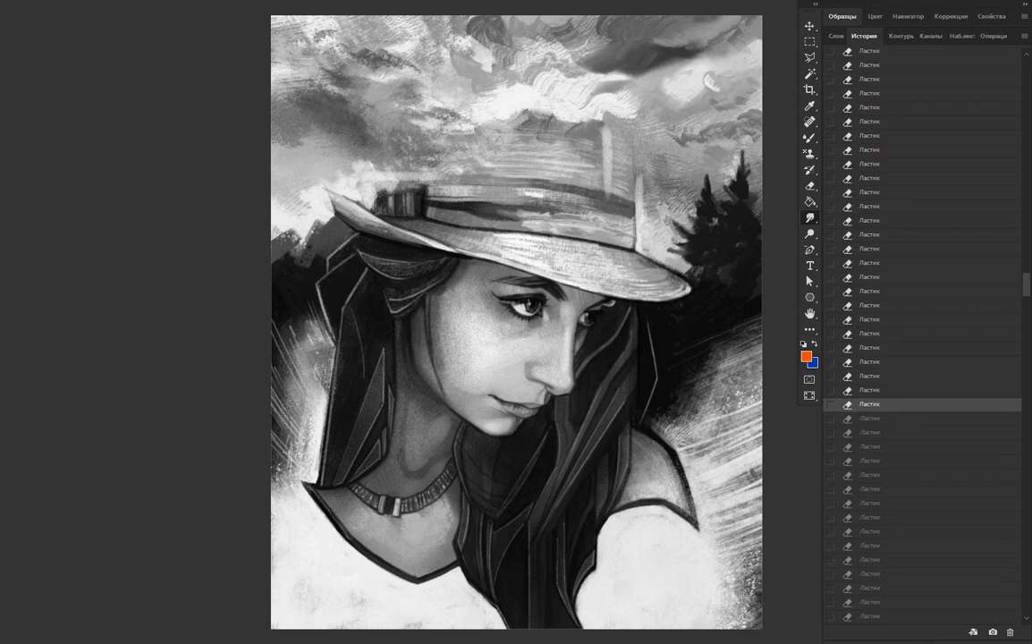
key(ctrl+shift+z)
key(ctrl+z)
key(ctrl+z)
key(ctrl+z)
key(ctrl+shift+z)
key(ctrl+shift+z)
key(ctrl+shift+z)
key(ctrl+shift+z)
key(ctrl+shift+z)
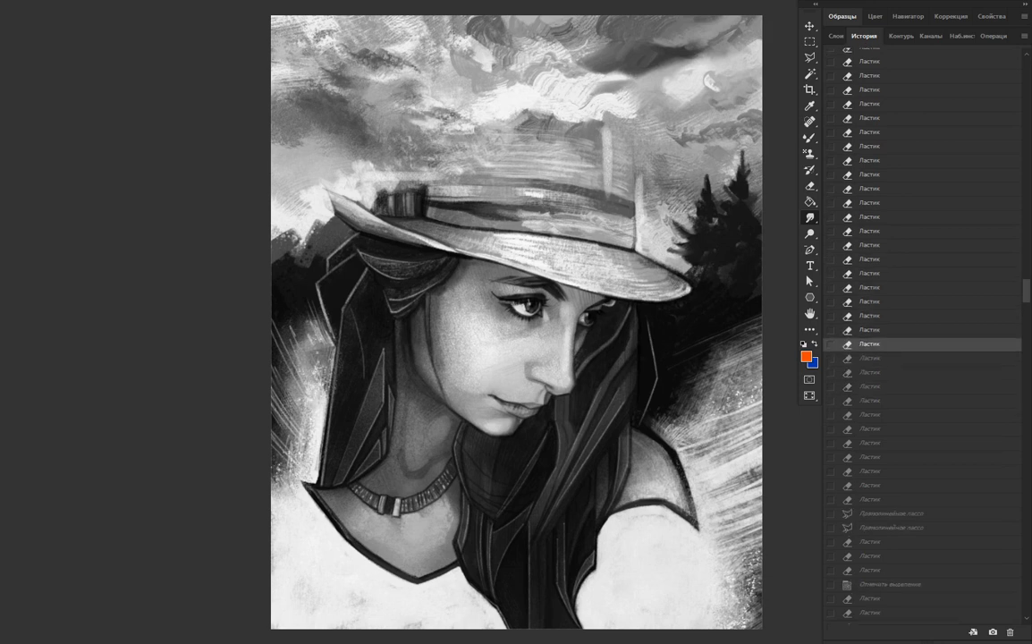
key(ctrl+shift+z)
key(ctrl+shift+z)
key(ctrl+shift+z)
key(ctrl+shift+z)
key(ctrl+shift+z)
key(ctrl+shift+z)
key(ctrl+shift+z)
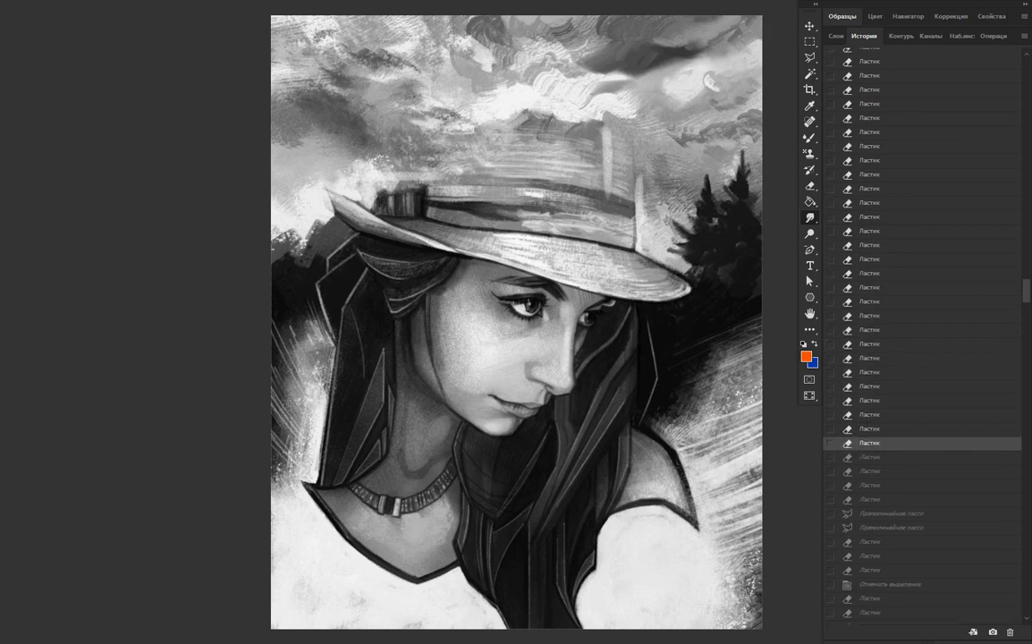
Redo the lasso selection around the hair, the eraser strokes inside it and the deselect
key(ctrl+shift+z)
key(ctrl+shift+z)
key(ctrl+shift+z)
key(ctrl+shift+z)
key(ctrl+shift+z)
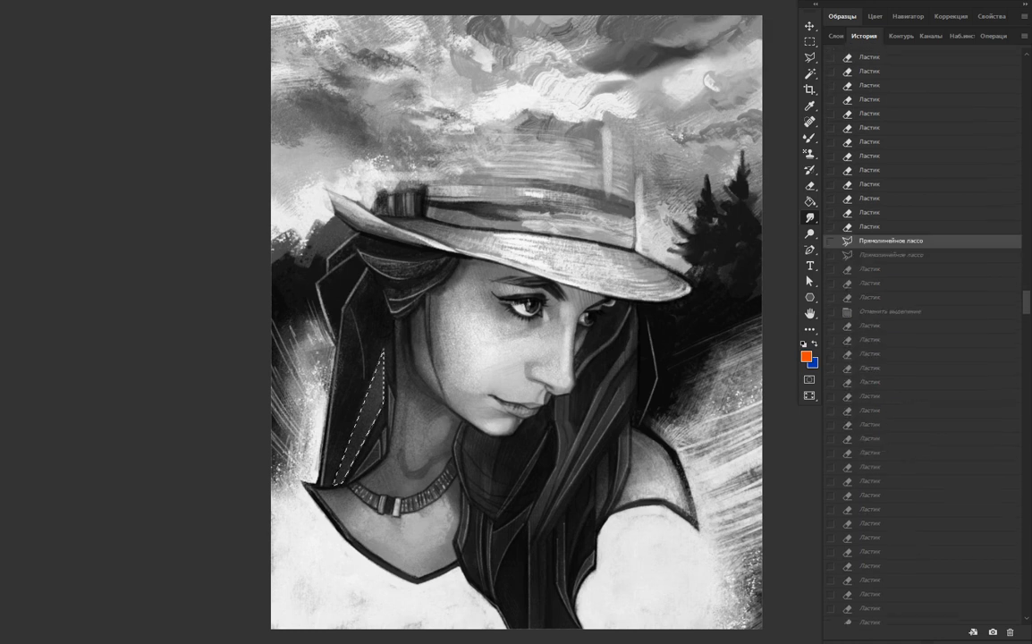
key(ctrl+shift+z)
key(ctrl+shift+z)
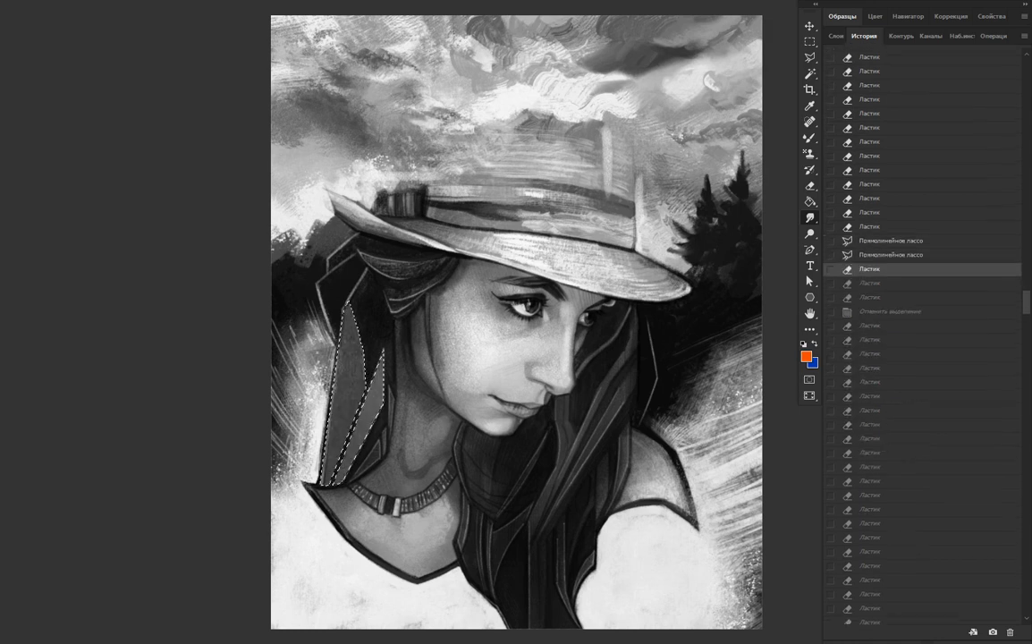
key(ctrl+shift+z)
key(ctrl+shift+z)
key(ctrl+shift+z)
key(ctrl+shift+z)
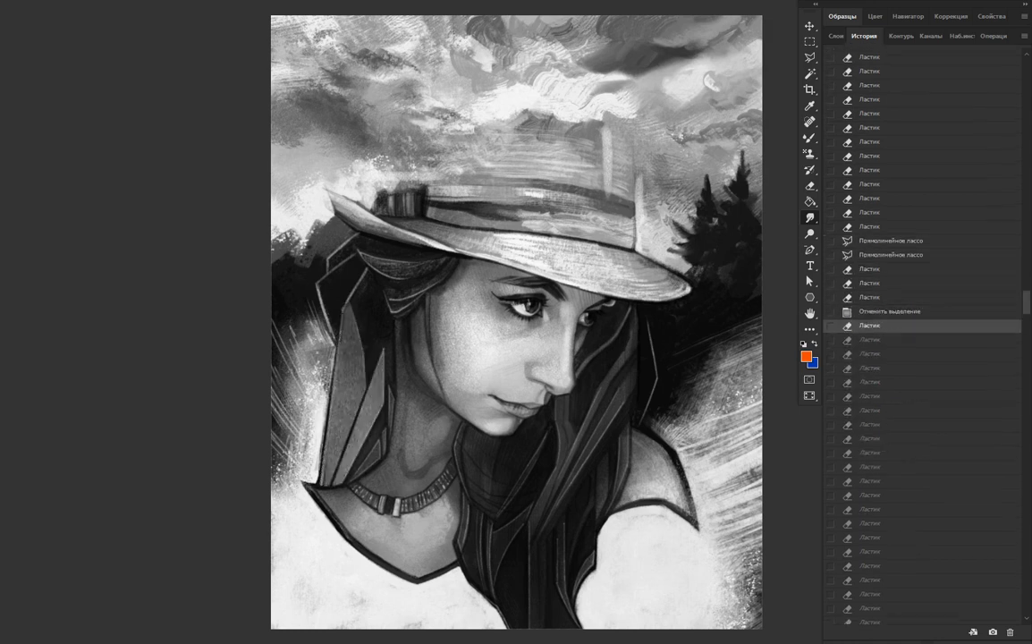
key(ctrl+shift+z)
Redo the following eraser strokes that add misty patches to the upper-right pine trees
key(ctrl+shift+z)
key(ctrl+shift+z)
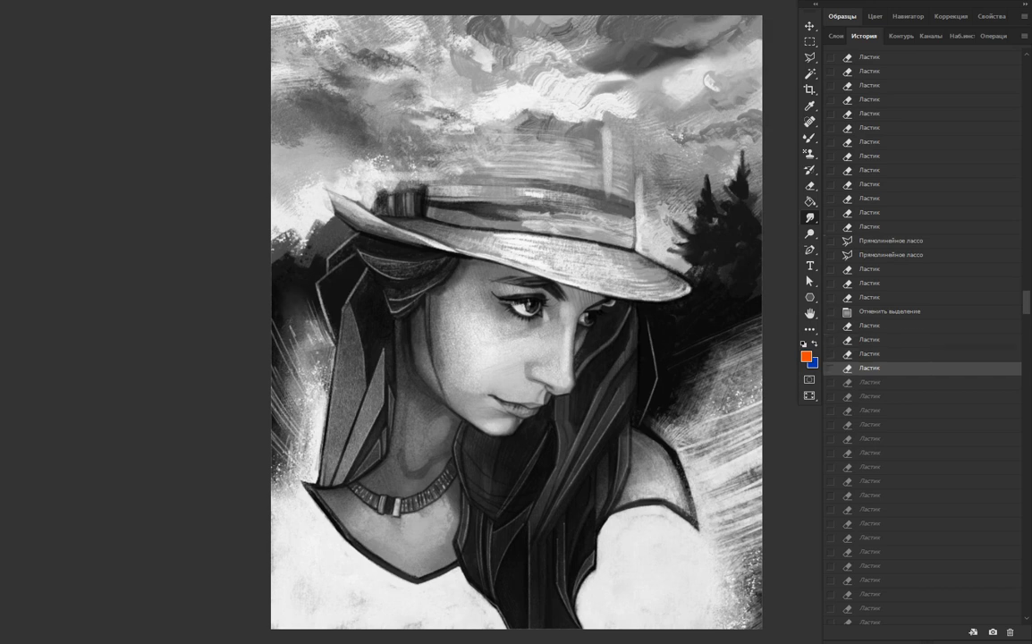
key(ctrl+shift+z)
key(ctrl+shift+z)
key(ctrl+shift+z)
key(ctrl+shift+z)
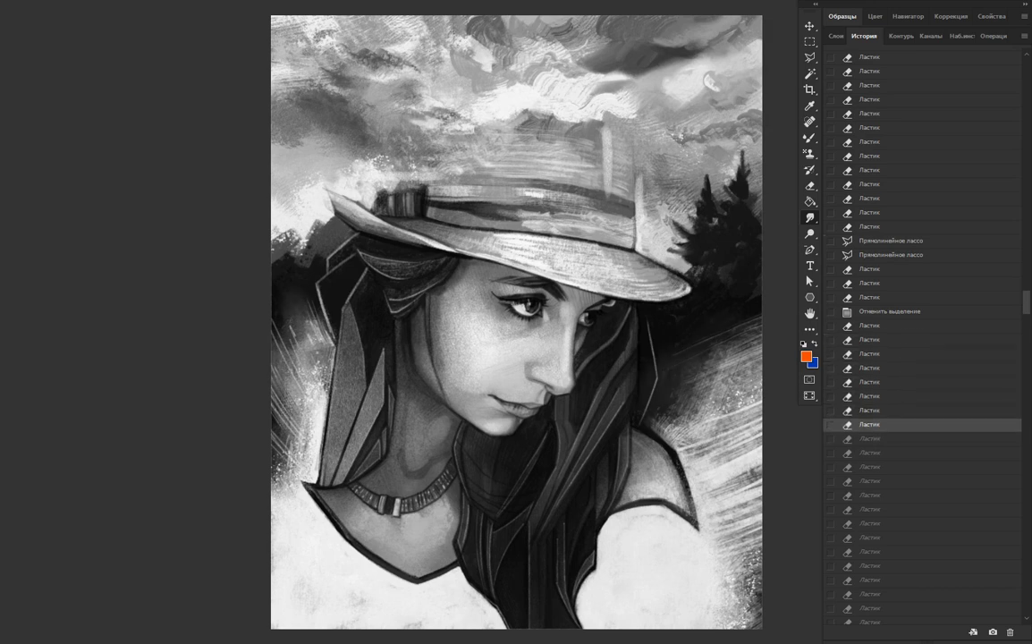
key(ctrl+shift+z)
key(ctrl+shift+z)
key(ctrl+shift+z)
key(ctrl+shift+z)
key(ctrl+shift+z)
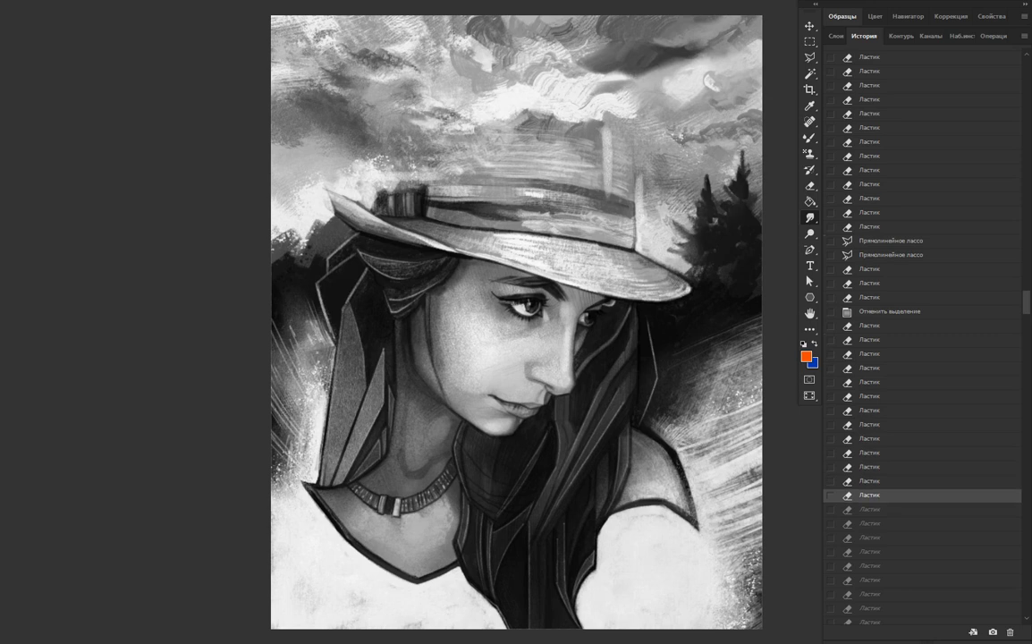
key(ctrl+shift+z)
key(ctrl+shift+z)
key(ctrl+shift+z)
key(ctrl+shift+z)
key(ctrl+shift+z)
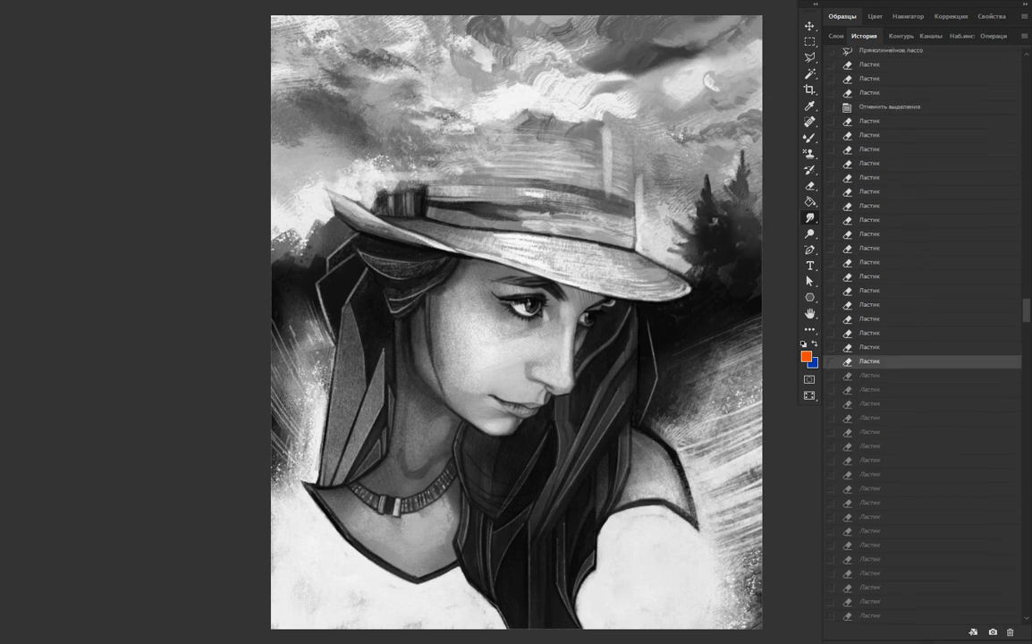
key(ctrl+shift+z)
key(ctrl+shift+z)
key(ctrl+shift+z)
key(ctrl+shift+z)
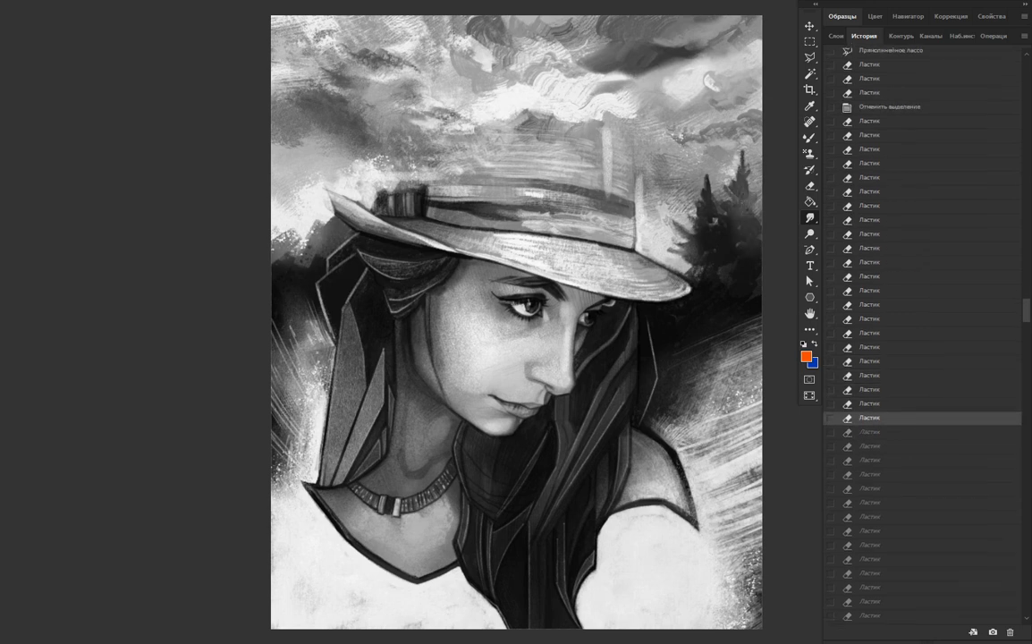
key(ctrl+shift+z)
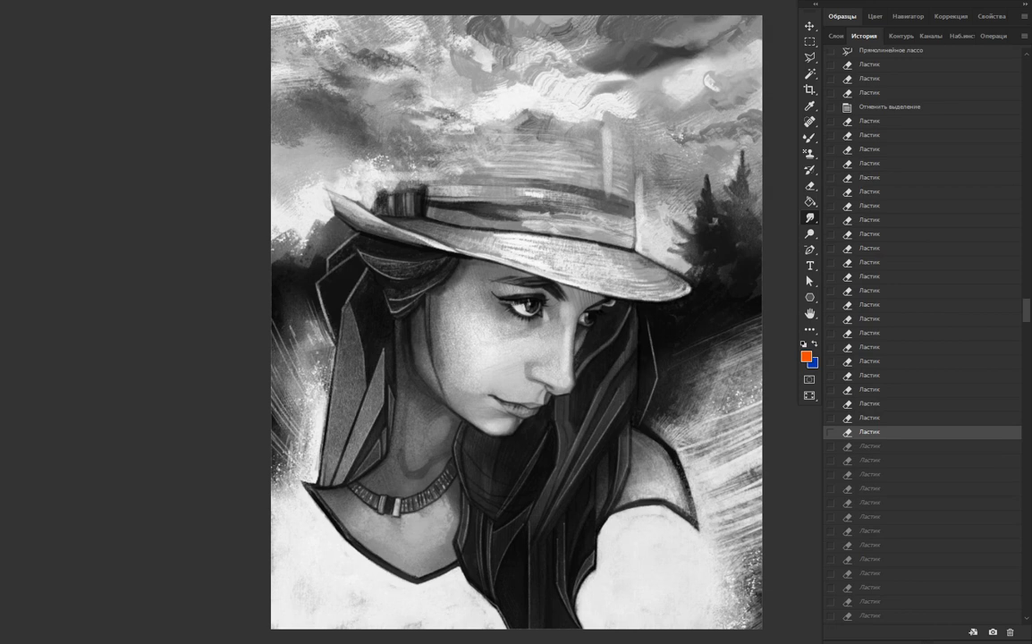
key(ctrl+shift+z)
key(ctrl+shift+z)
key(ctrl+shift+z)
key(ctrl+shift+z)
key(ctrl+shift+z)
key(ctrl+shift+z)
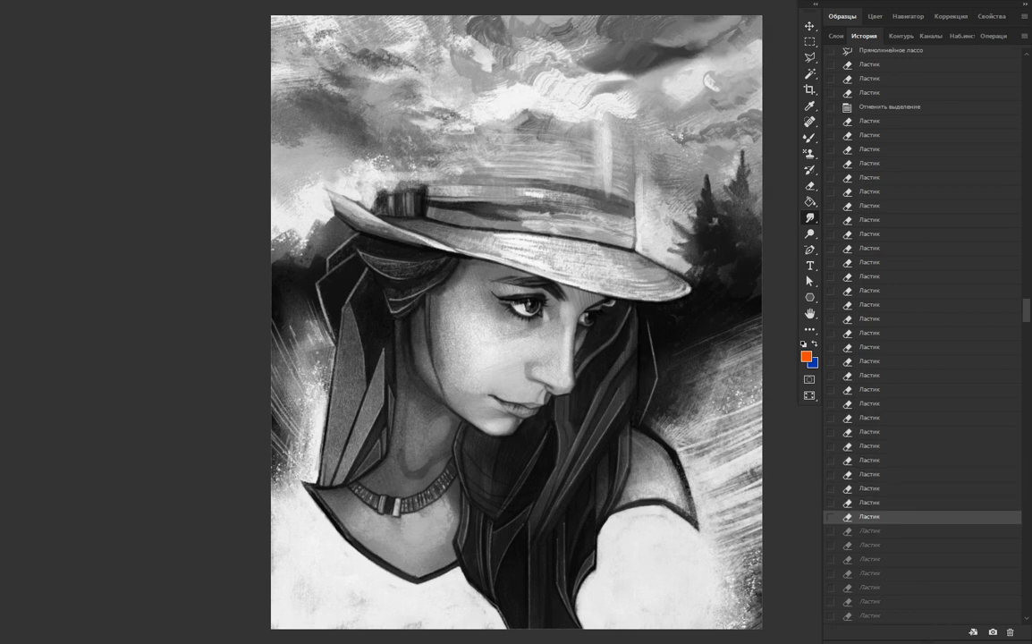
key(ctrl+shift+z)
key(ctrl+shift+z)
key(ctrl+shift+z)
key(ctrl+shift+z)
key(ctrl+shift+z)
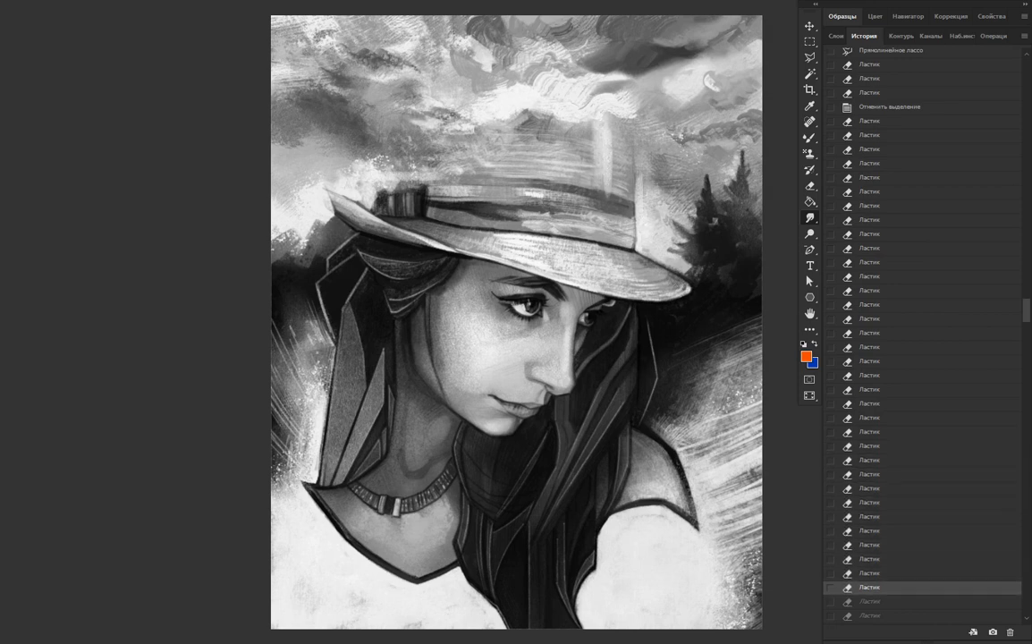
key(ctrl+shift+z)
Redo the mixer brush, eraser and smudge states that soften the upper-right pine trees
key(ctrl+shift+z)
key(ctrl+shift+z)
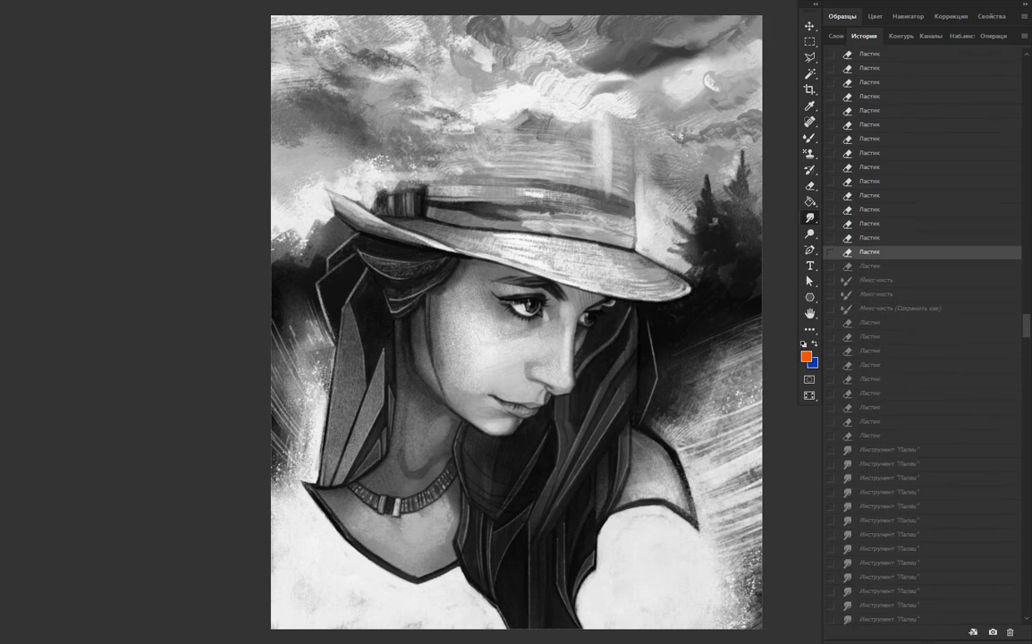
key(ctrl+shift+z)
key(ctrl+shift+z)
key(ctrl+shift+z)
key(ctrl+shift+z)
key(ctrl+shift+z)
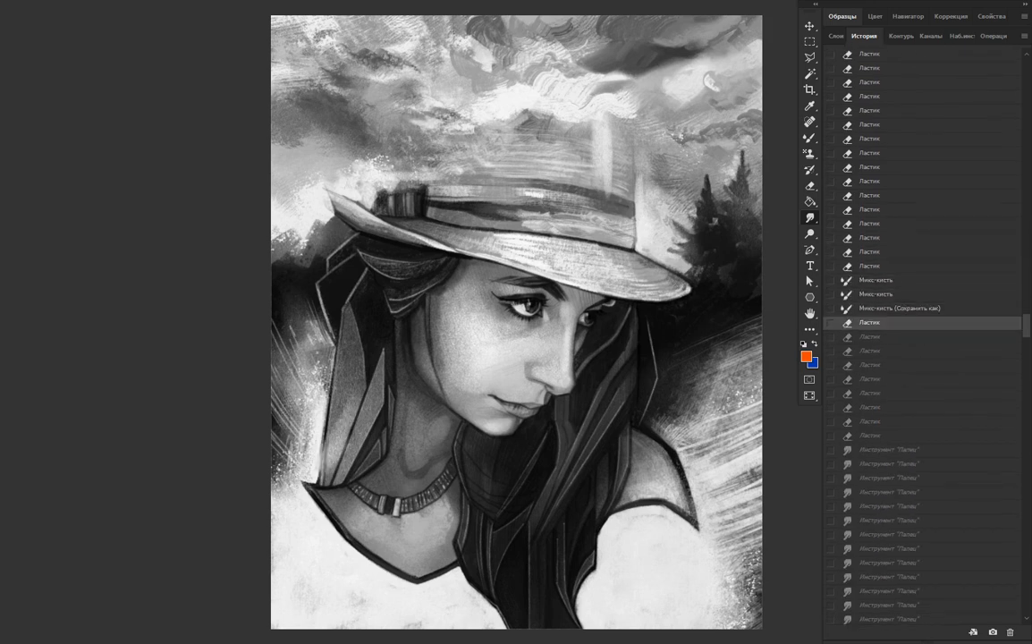
key(ctrl+shift+z)
key(ctrl+shift+z)
key(ctrl+shift+z)
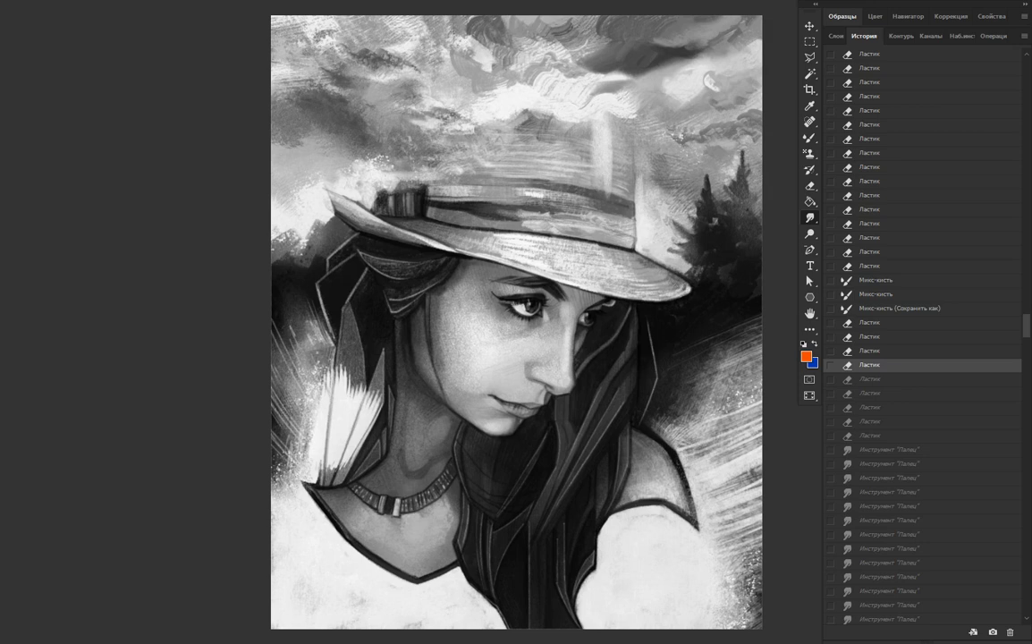
key(ctrl+shift+z)
key(ctrl+shift+z)
key(ctrl+shift+z)
key(ctrl+shift+z)
key(ctrl+shift+z)
key(ctrl+shift+z)
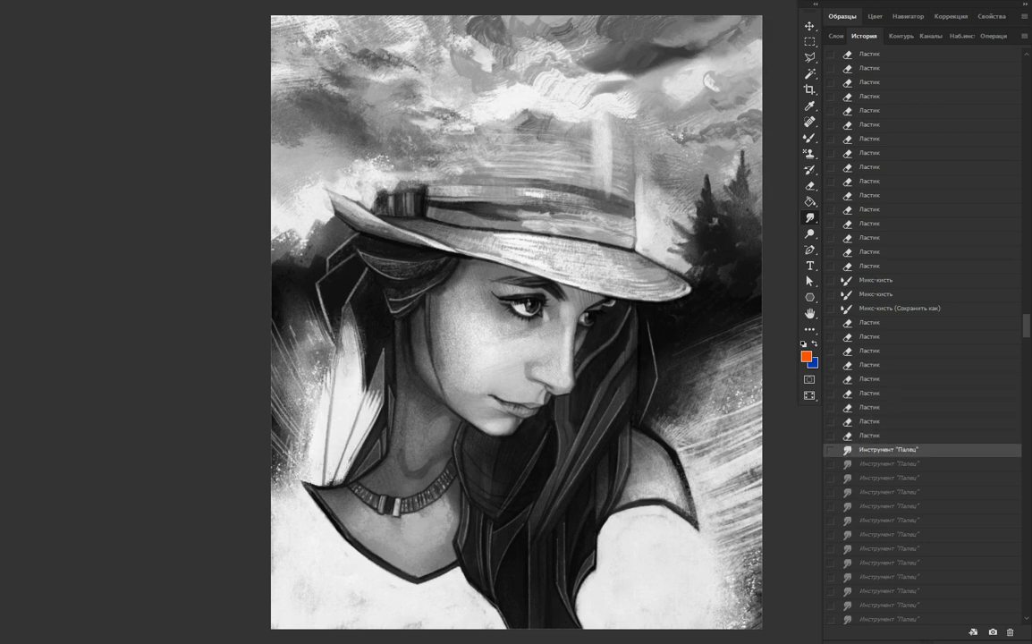
key(ctrl+shift+z)
key(ctrl+shift+z)
key(ctrl+shift+z)
key(ctrl+shift+z)
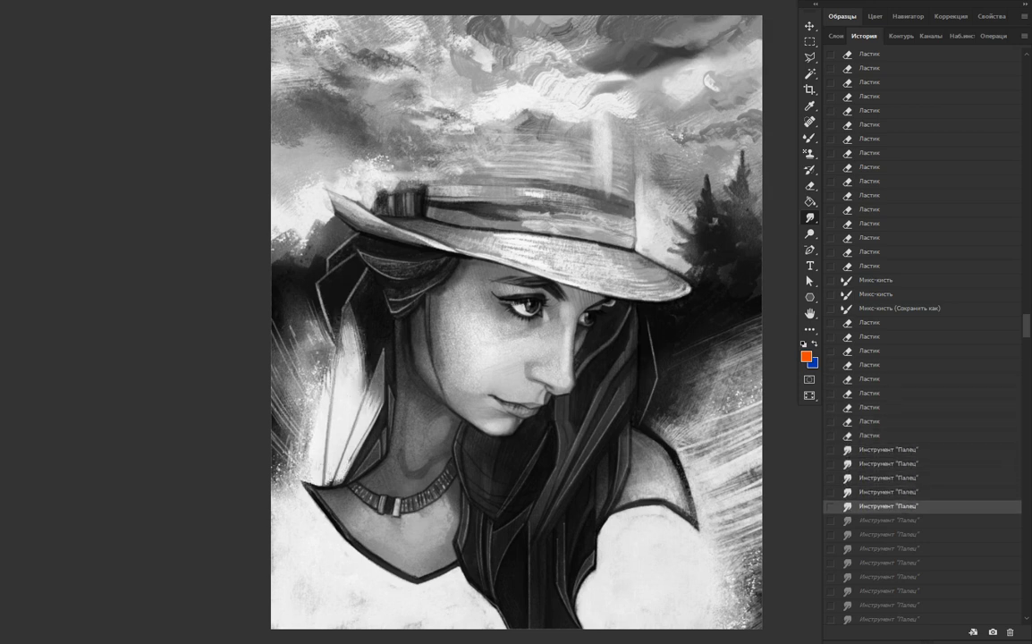
key(ctrl+shift+z)
key(ctrl+shift+z)
key(ctrl+shift+z)
key(ctrl+shift+z)
key(ctrl+shift+z)
key(ctrl+shift+z)
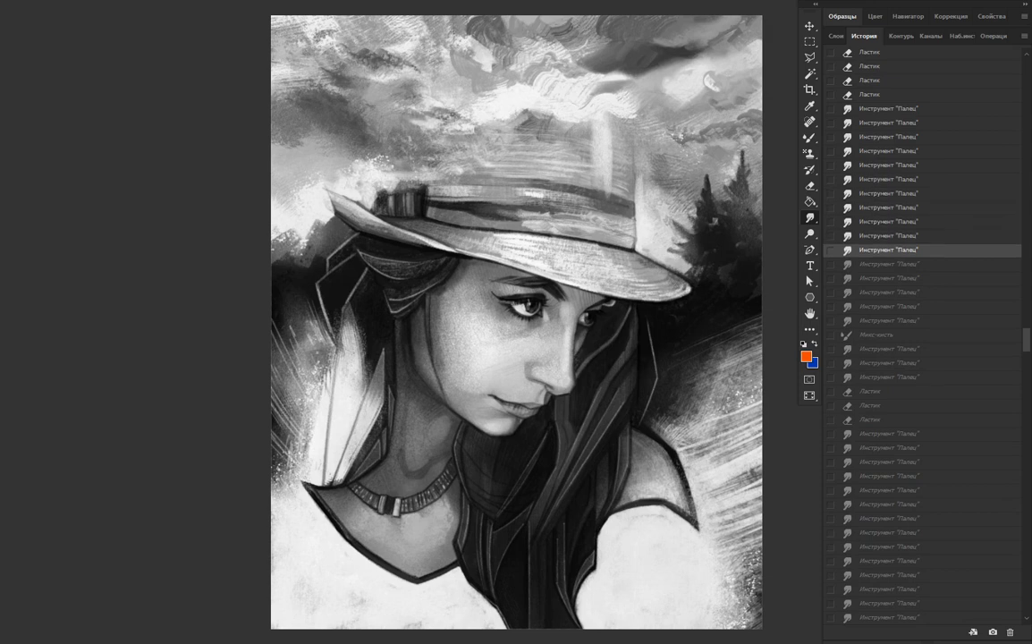
key(ctrl+shift+z)
key(ctrl+shift+z)
key(ctrl+shift+z)
key(ctrl+shift+z)
key(ctrl+shift+z)
key(ctrl+shift+z)
key(ctrl+shift+z)
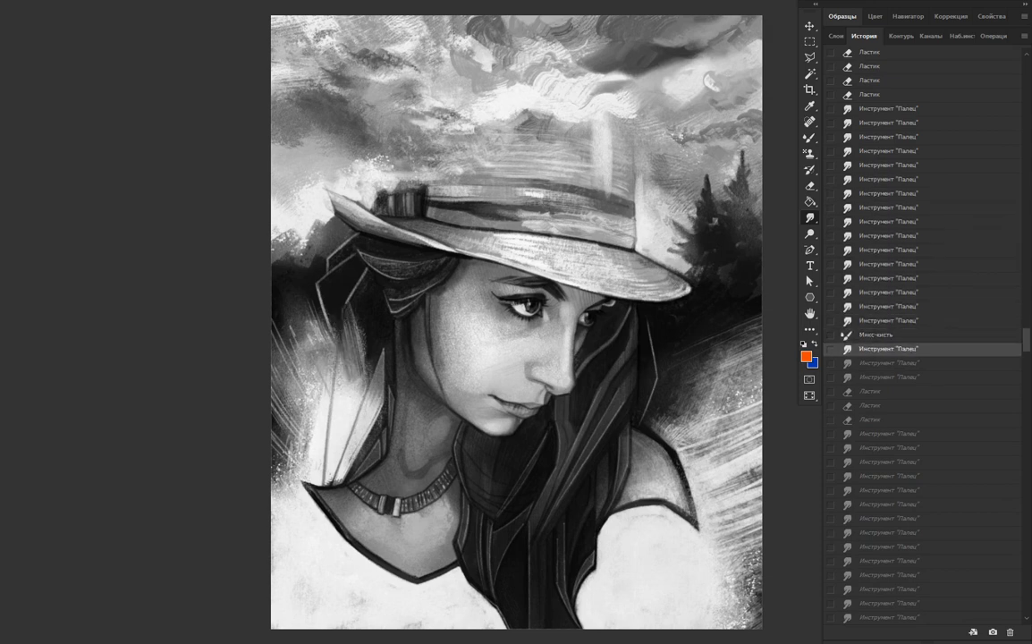
key(ctrl+shift+z)
key(ctrl+shift+z)
key(ctrl+shift+z)
key(ctrl+shift+z)
key(ctrl+shift+z)
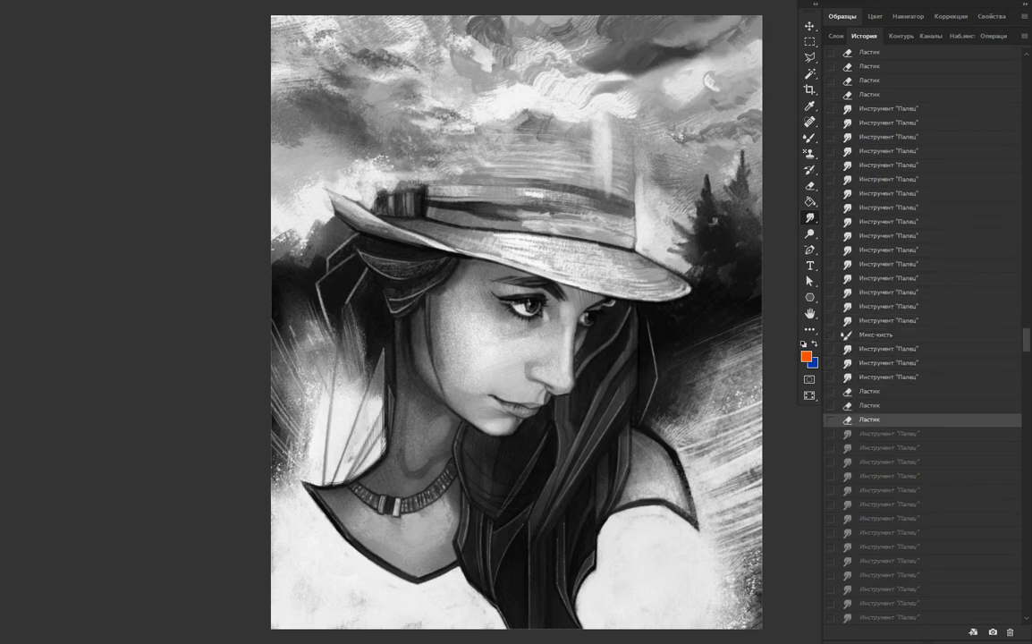
key(ctrl+shift+z)
key(ctrl+shift+z)
key(ctrl+shift+z)
key(ctrl+shift+z)
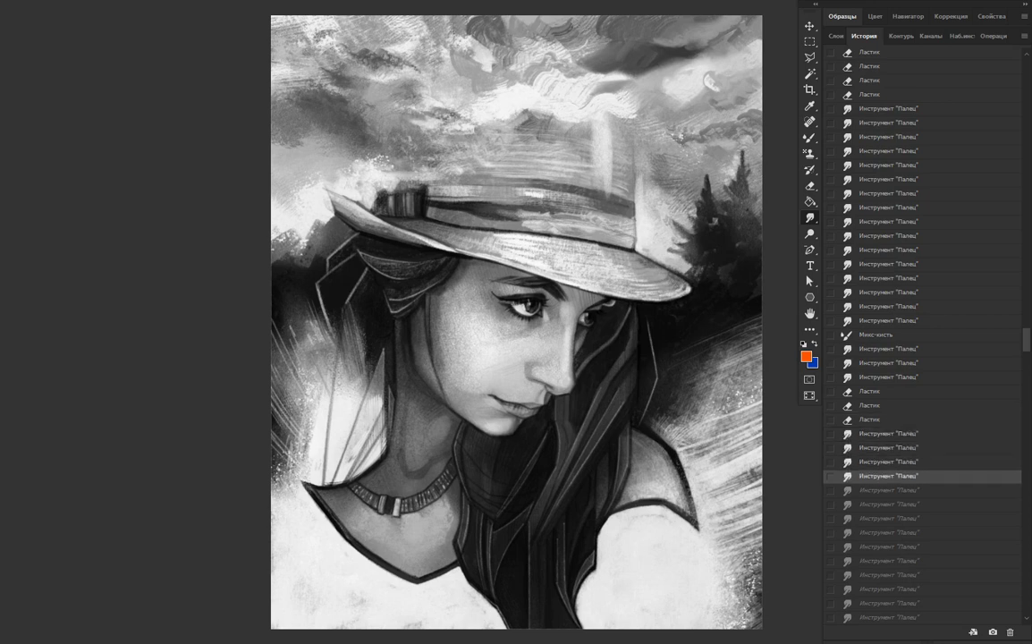
key(ctrl+shift+z)
key(ctrl+shift+z)
key(ctrl+shift+z)
key(ctrl+shift+z)
key(ctrl+shift+z)
key(ctrl+shift+z)
key(ctrl+shift+z)
key(ctrl+shift+z)
key(ctrl+shift+z)
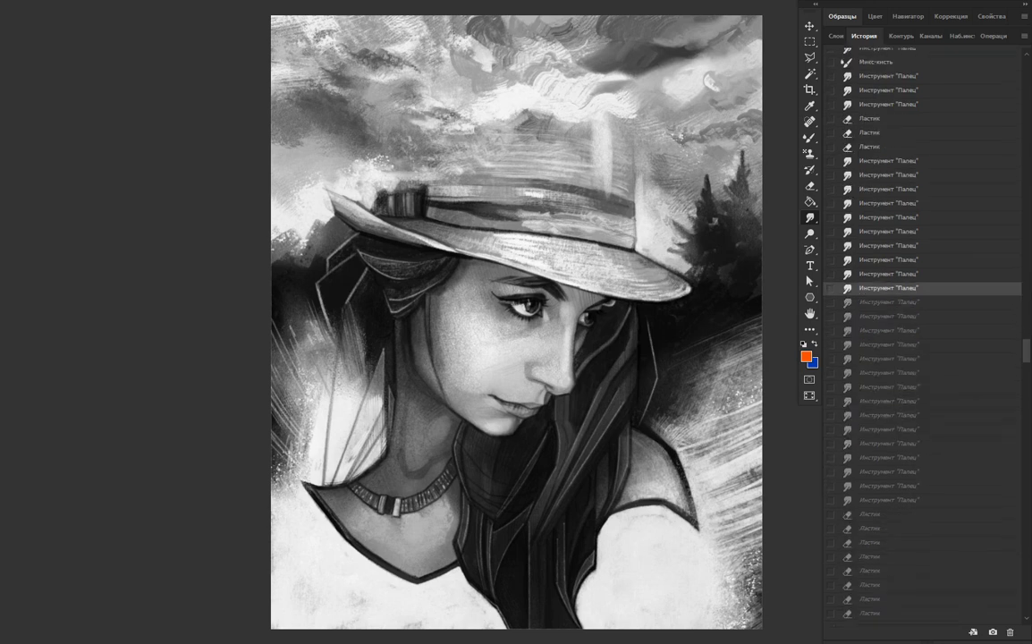
key(ctrl+shift+z)
key(ctrl+shift+z)
key(ctrl+shift+z)
key(ctrl+shift+z)
key(ctrl+shift+z)
key(ctrl+shift+z)
key(ctrl+shift+z)
key(ctrl+shift+z)
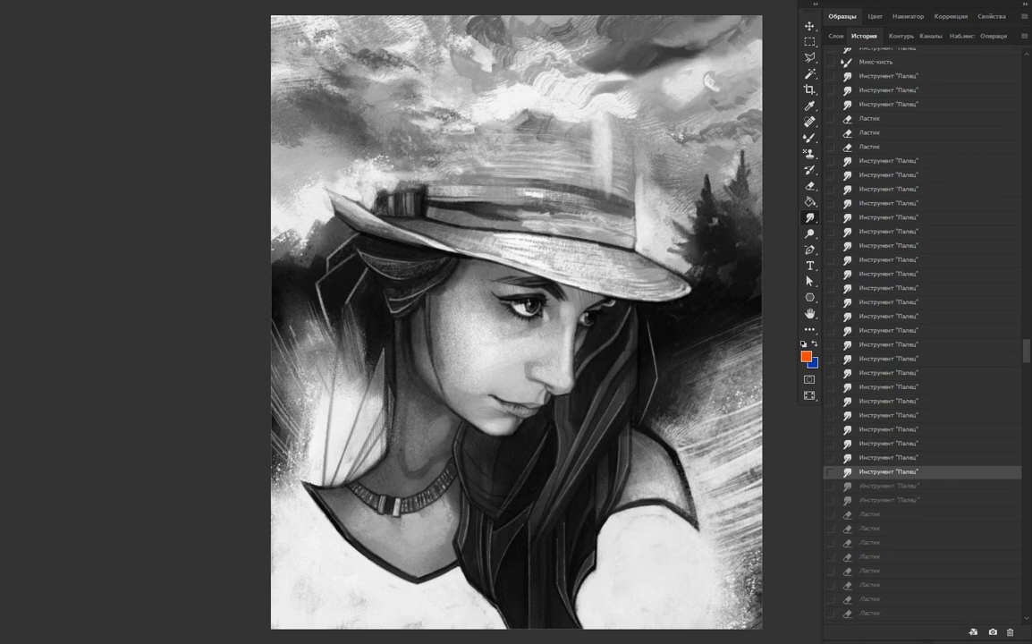
key(ctrl+shift+z)
key(ctrl+shift+z)
Redo the remaining smudges and the eraser strokes beside the hair on the right
key(ctrl+shift+z)
key(ctrl+shift+z)
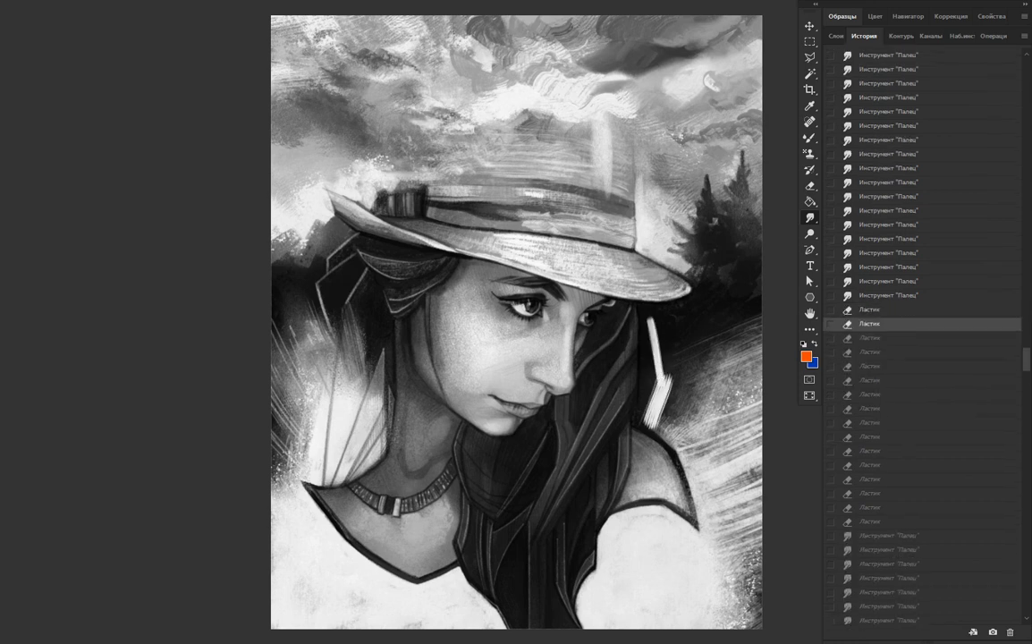
key(ctrl+shift+z)
key(ctrl+shift+z)
key(ctrl+shift+z)
key(ctrl+shift+z)
key(ctrl+shift+z)
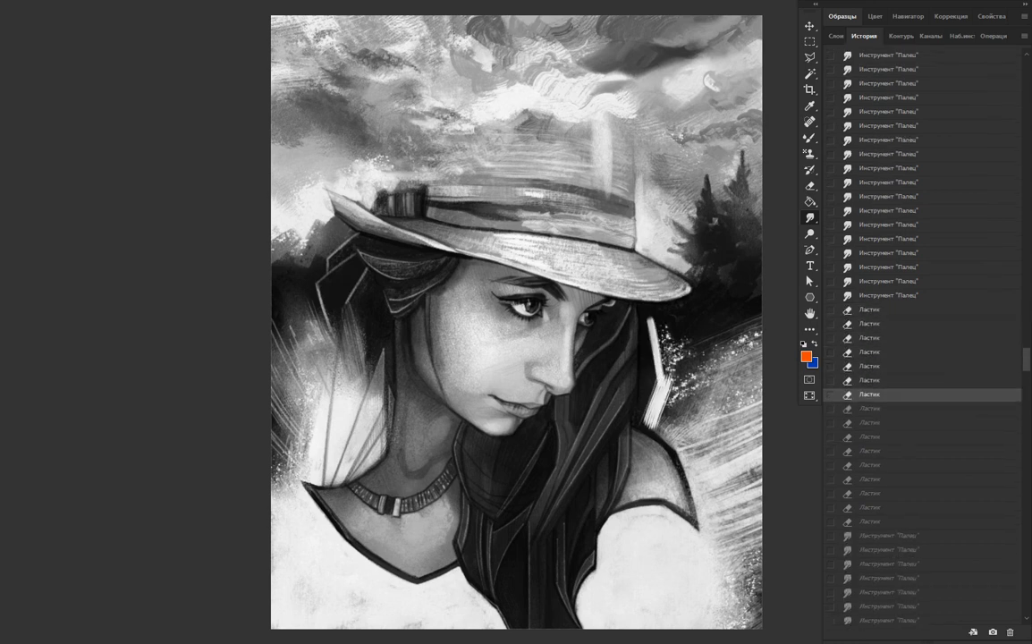
key(ctrl+shift+z)
key(ctrl+shift+z)
key(ctrl+shift+z)
key(ctrl+shift+z)
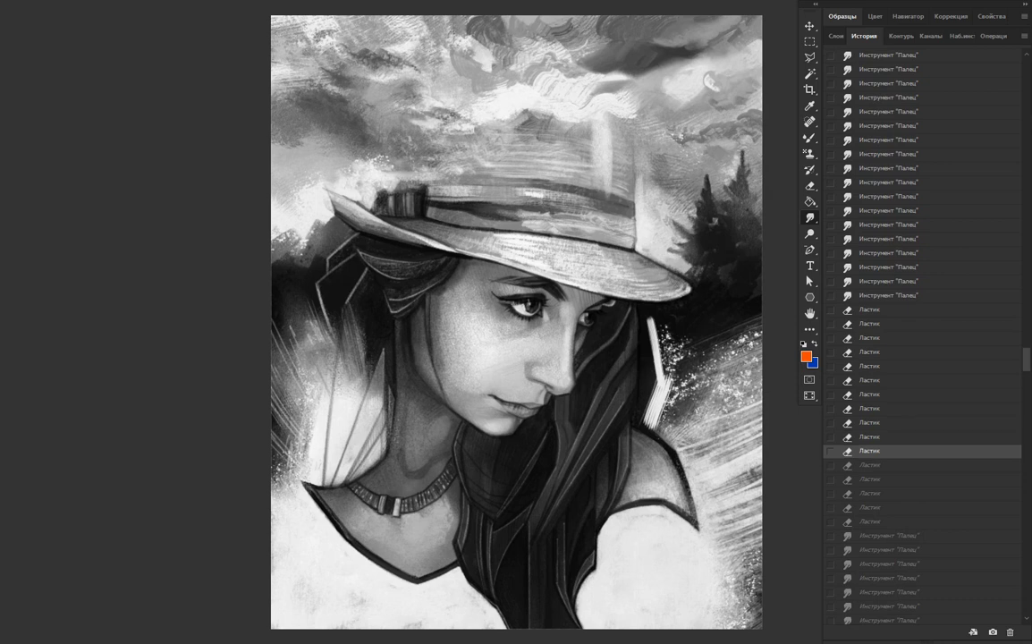
key(ctrl+shift+z)
key(ctrl+shift+z)
key(ctrl+shift+z)
key(ctrl+shift+z)
key(ctrl+shift+z)
key(ctrl+shift+z)
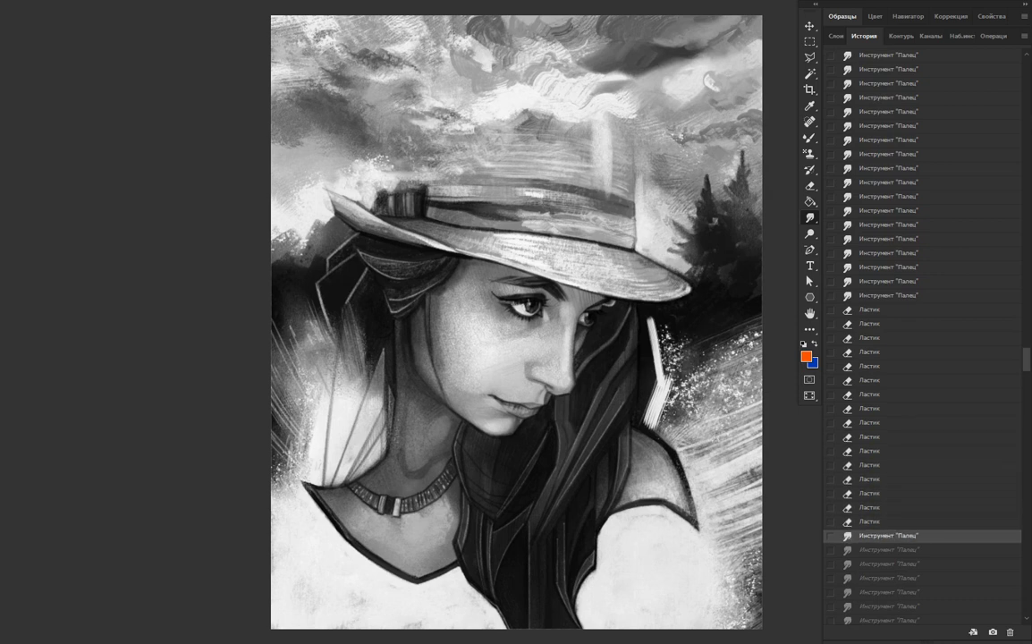
Redo the smudge strokes blending the hair edge
key(ctrl+shift+z)
key(ctrl+shift+z)
key(ctrl+shift+z)
key(ctrl+shift+z)
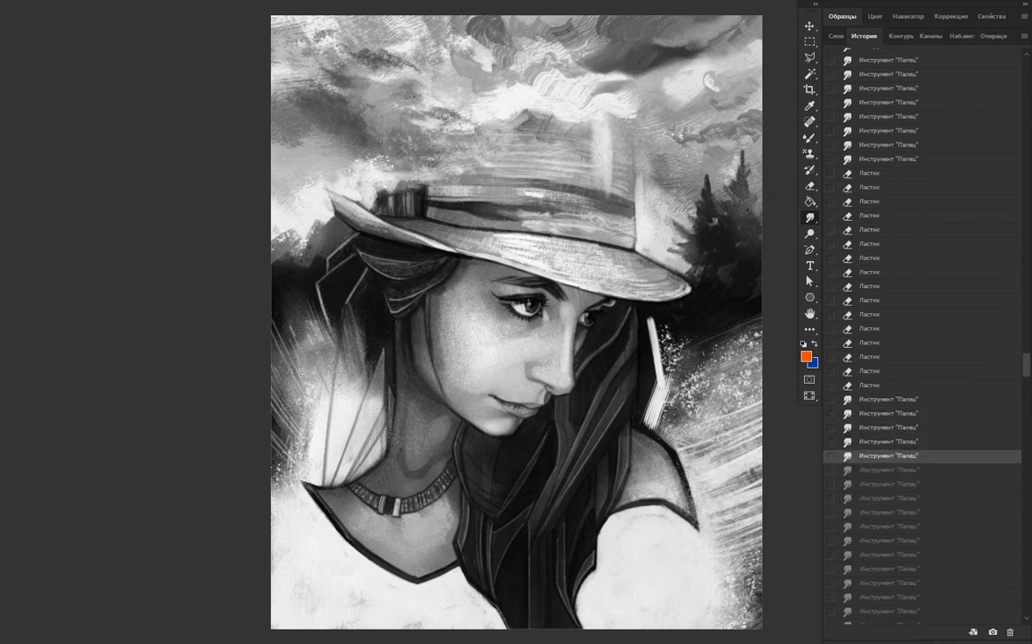
key(ctrl+shift+z)
key(ctrl+shift+z)
key(ctrl+shift+z)
key(ctrl+shift+z)
key(ctrl+shift+z)
key(ctrl+shift+z)
key(ctrl+shift+z)
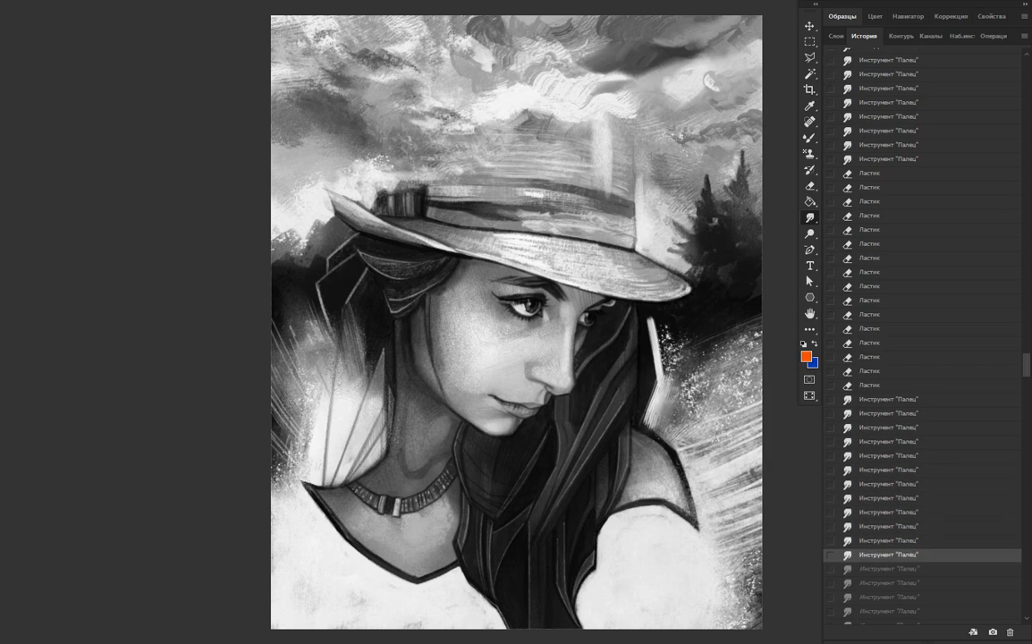
key(ctrl+shift+z)
key(ctrl+shift+z)
key(ctrl+shift+z)
key(ctrl+shift+z)
key(ctrl+shift+z)
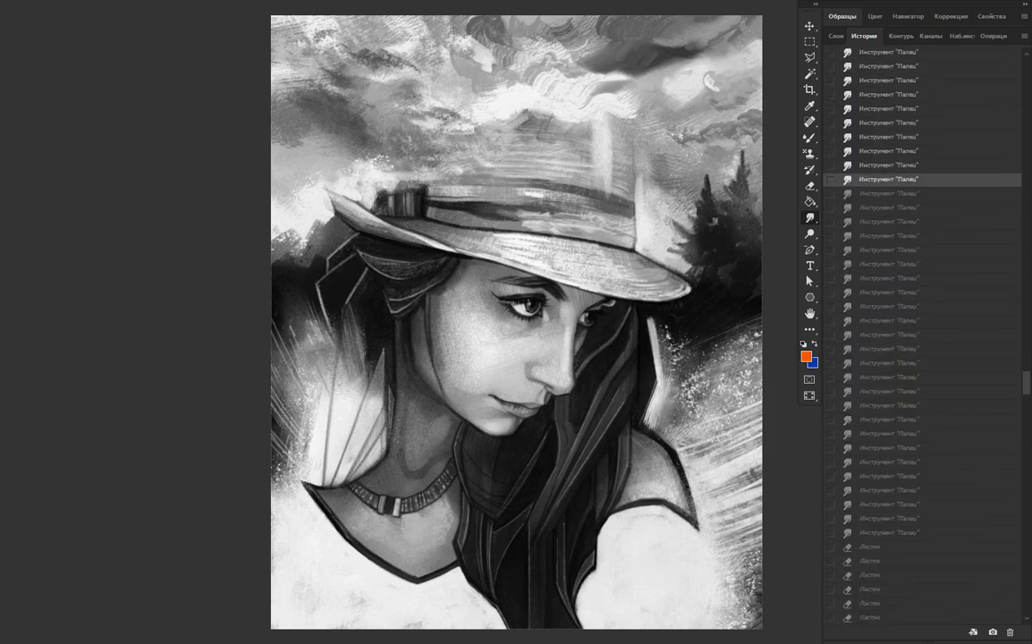
key(ctrl+shift+z)
key(ctrl+shift+z)
key(ctrl+shift+z)
key(ctrl+shift+z)
key(ctrl+shift+z)
key(ctrl+shift+z)
key(ctrl+shift+z)
key(ctrl+shift+z)
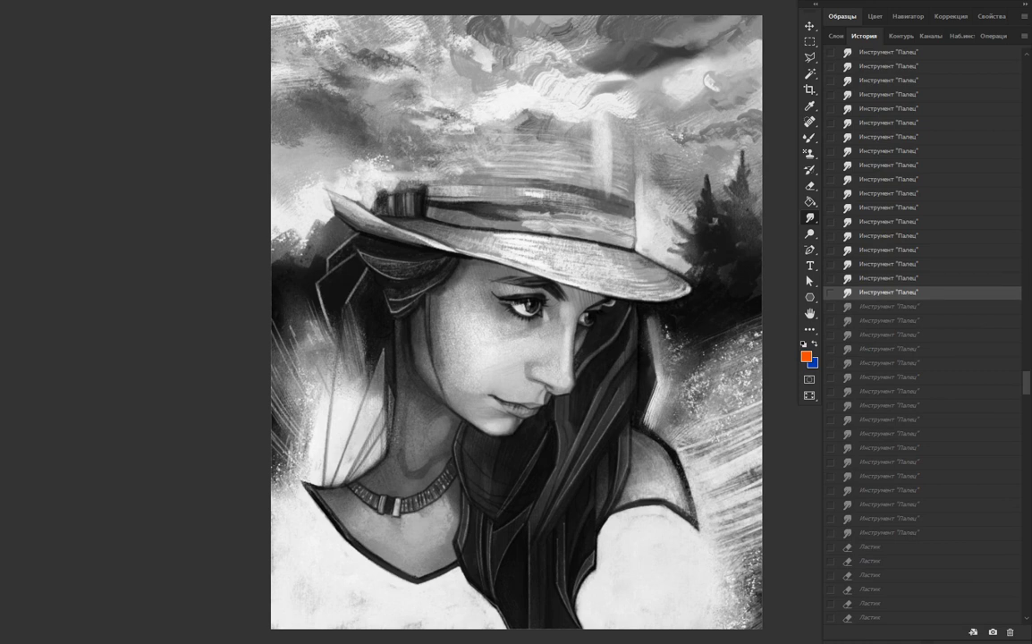
key(ctrl+shift+z)
key(ctrl+shift+z)
key(ctrl+shift+z)
key(ctrl+shift+z)
key(ctrl+shift+z)
key(ctrl+shift+z)
key(ctrl+shift+z)
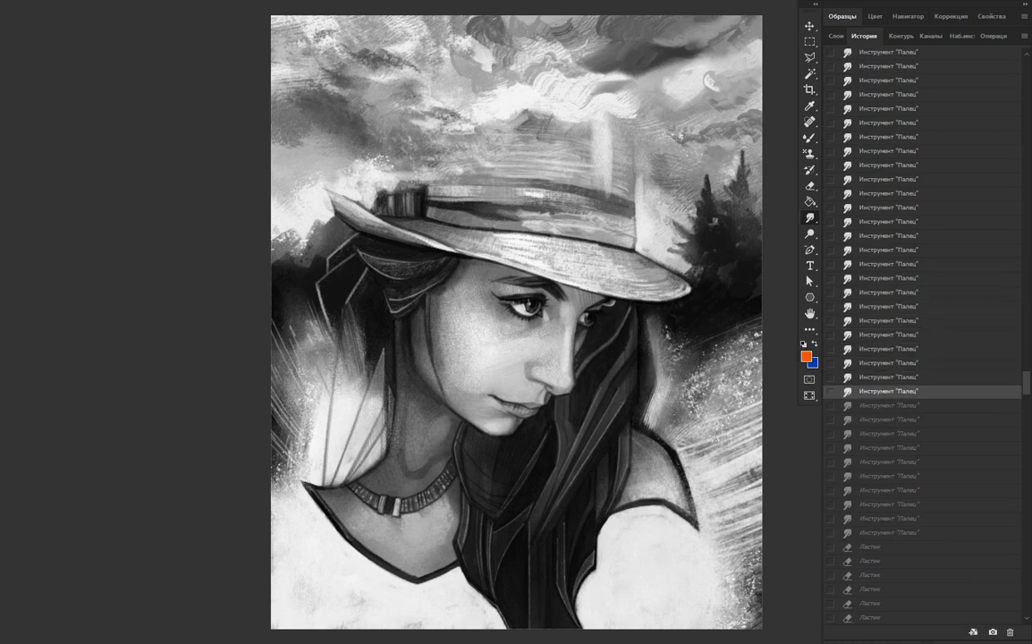
key(ctrl+shift+z)
key(ctrl+shift+z)
key(ctrl+shift+z)
key(ctrl+shift+z)
key(ctrl+shift+z)
key(ctrl+shift+z)
key(ctrl+shift+z)
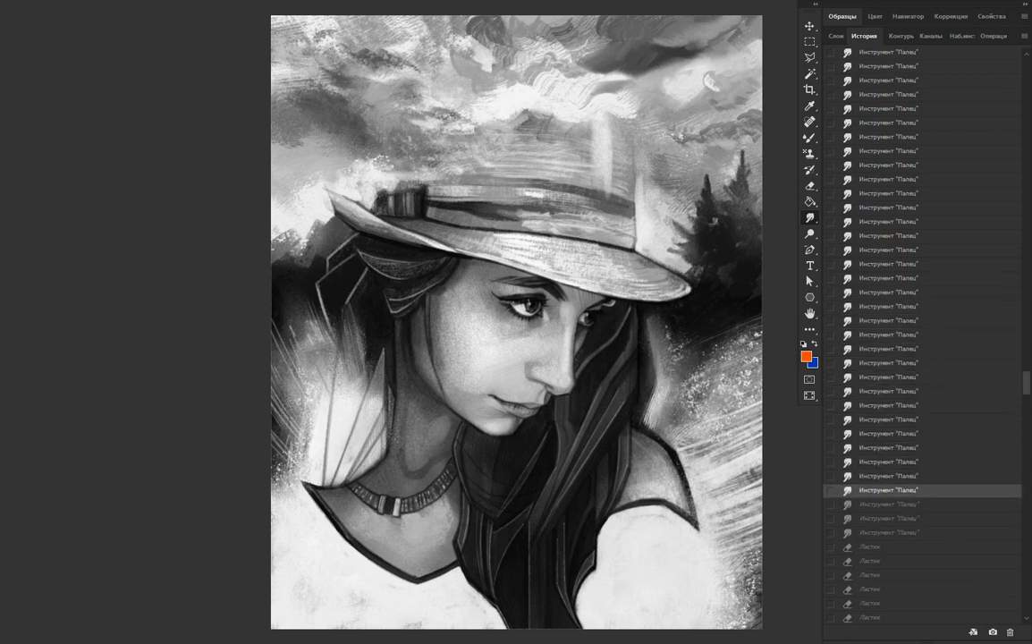
key(ctrl+shift+z)
Redo the final smudges, the later eraser strokes and the first brush strokes near the neck
key(ctrl+shift+z)
key(ctrl+shift+z)
key(ctrl+shift+z)
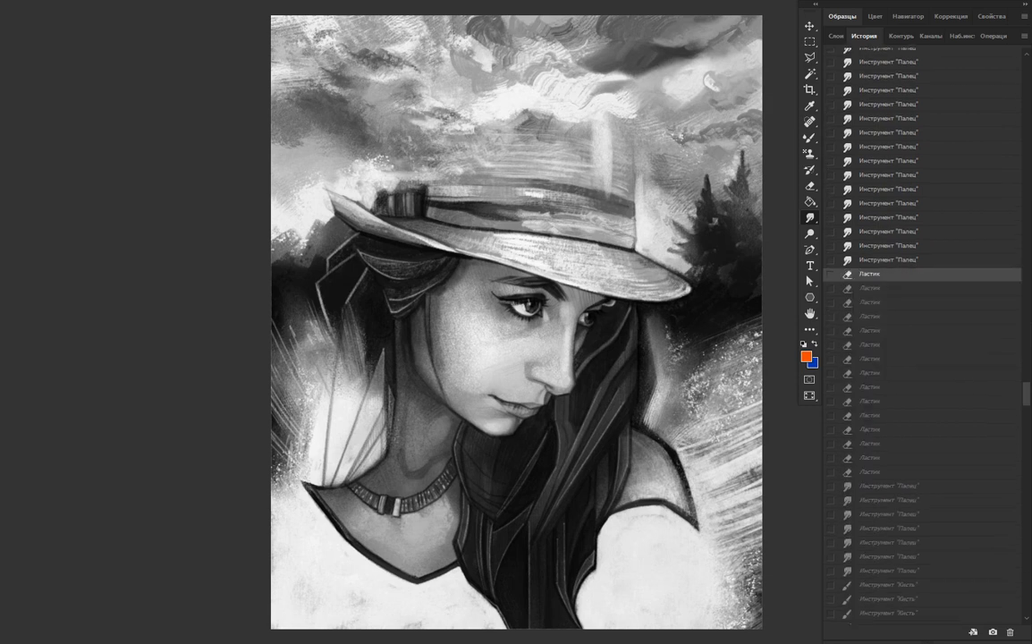
key(ctrl+shift+z)
key(ctrl+shift+z)
key(ctrl+shift+z)
key(ctrl+shift+z)
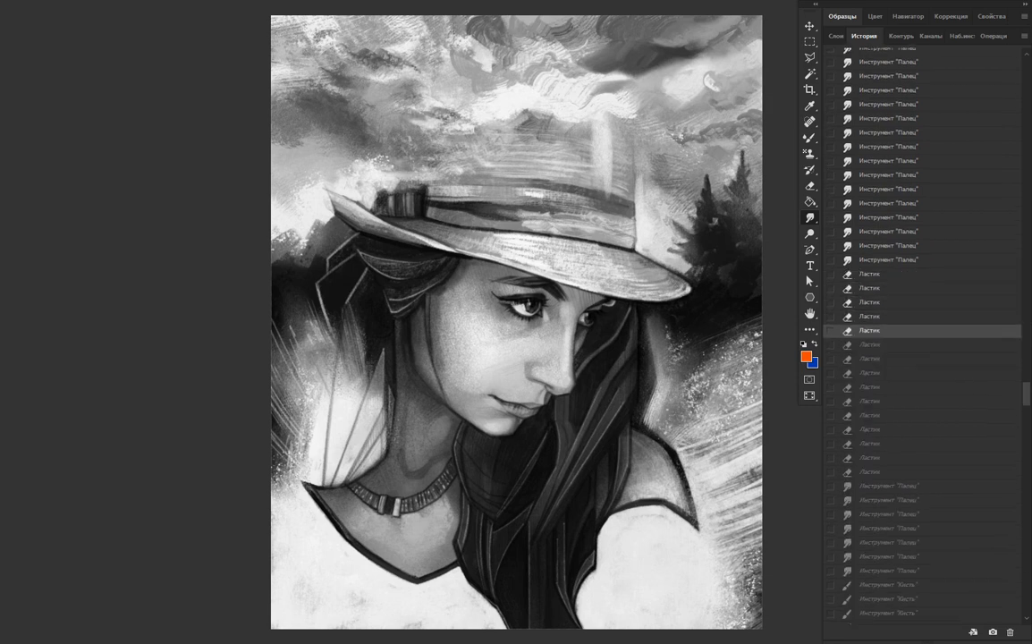
key(ctrl+shift+z)
key(ctrl+shift+z)
key(ctrl+shift+z)
key(ctrl+shift+z)
key(ctrl+shift+z)
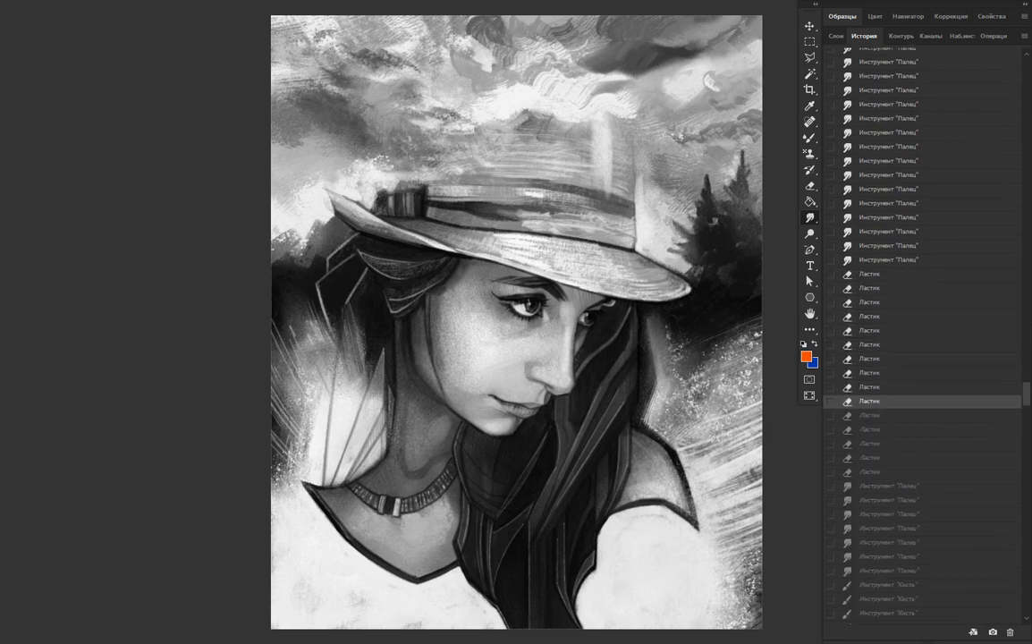
key(ctrl+shift+z)
key(ctrl+shift+z)
key(ctrl+shift+z)
key(ctrl+shift+z)
key(ctrl+shift+z)
key(ctrl+shift+z)
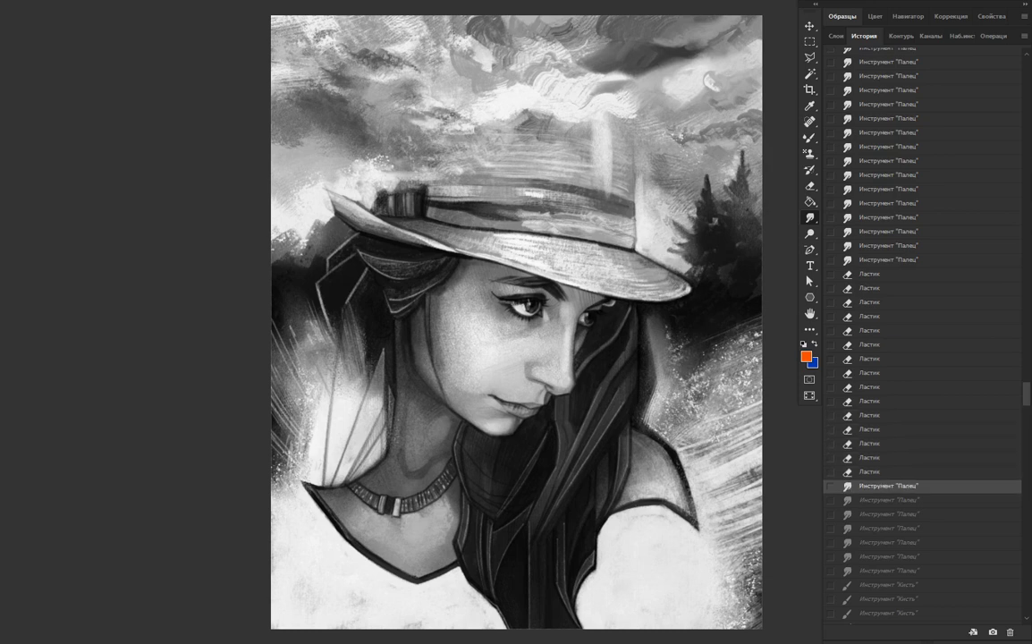
key(ctrl+shift+z)
key(ctrl+shift+z)
key(ctrl+shift+z)
key(ctrl+shift+z)
key(ctrl+shift+z)
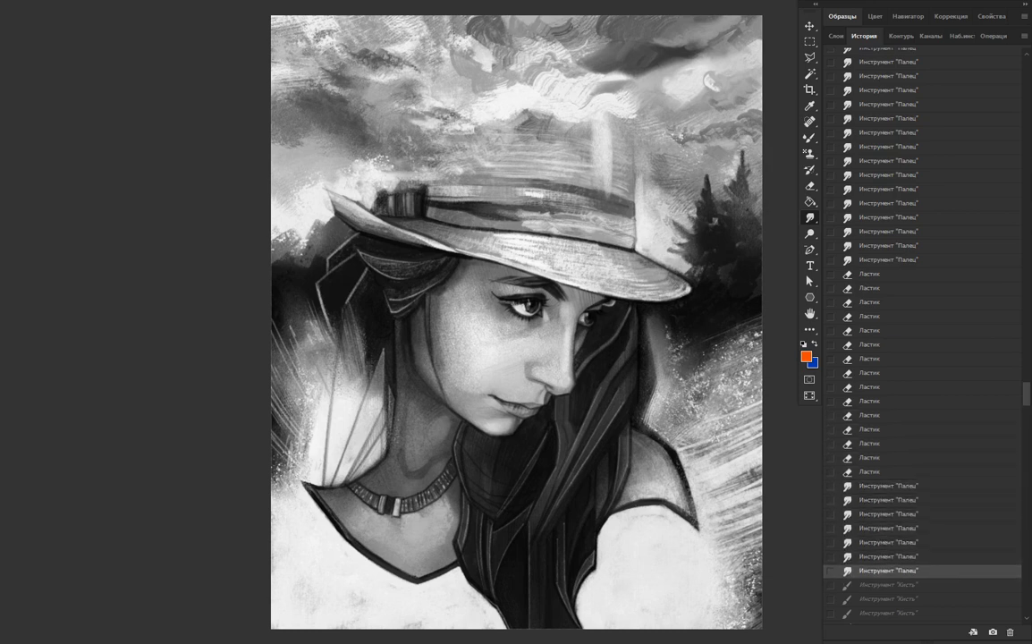
key(ctrl+shift+z)
key(ctrl+shift+z)
key(ctrl+shift+z)
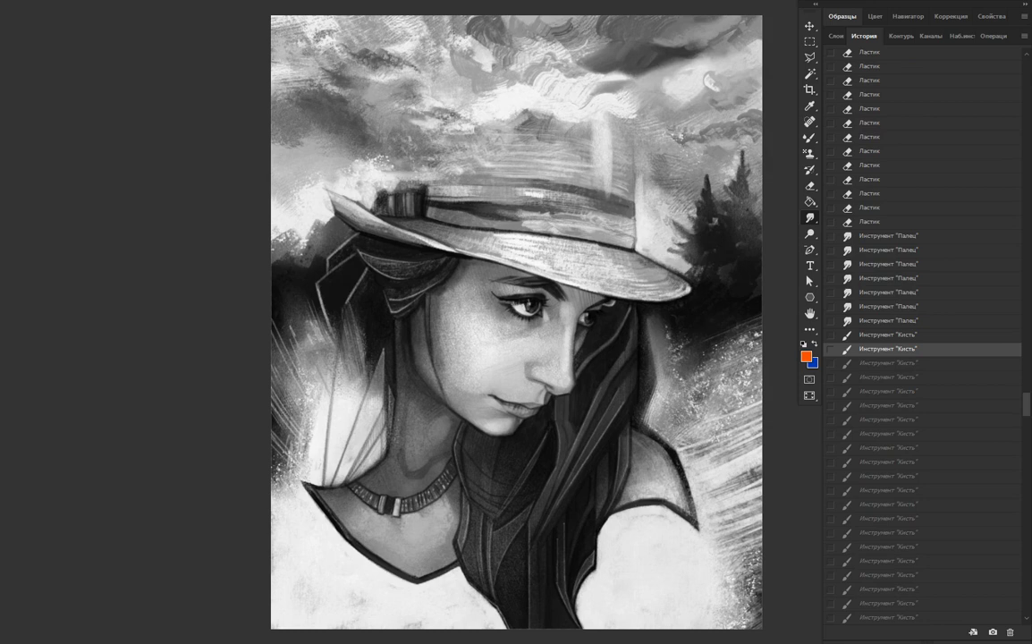
Restore brush strokes on the face, neck and the hair at left
key(ctrl+shift+z)
key(ctrl+shift+z)
key(ctrl+shift+z)
key(ctrl+shift+z)
key(ctrl+shift+z)
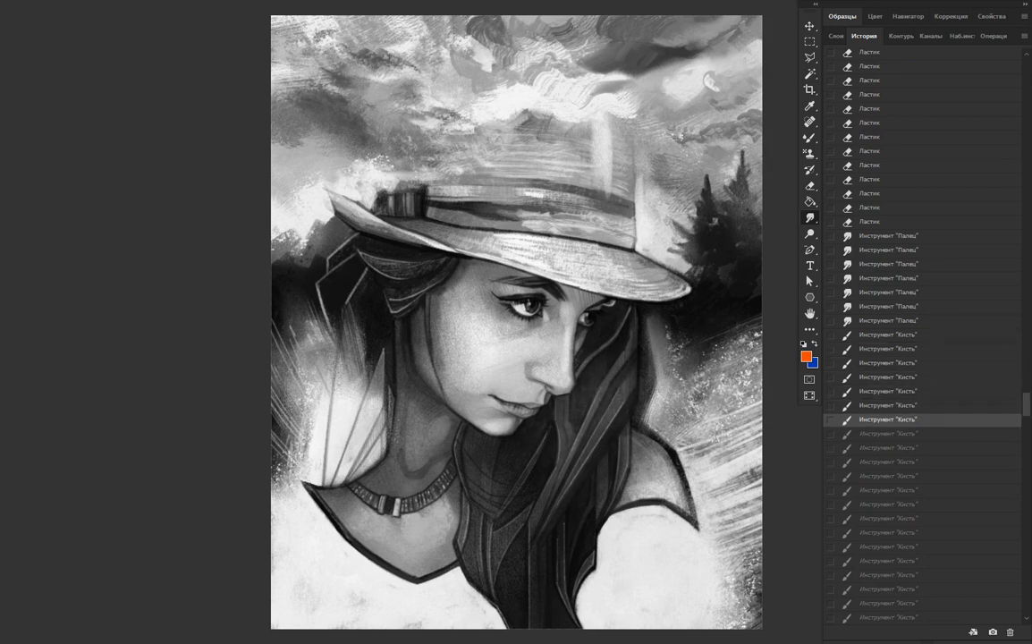
key(ctrl+shift+z)
key(ctrl+shift+z)
key(ctrl+shift+z)
key(ctrl+shift+z)
key(ctrl+shift+z)
key(ctrl+shift+z)
key(ctrl+shift+z)
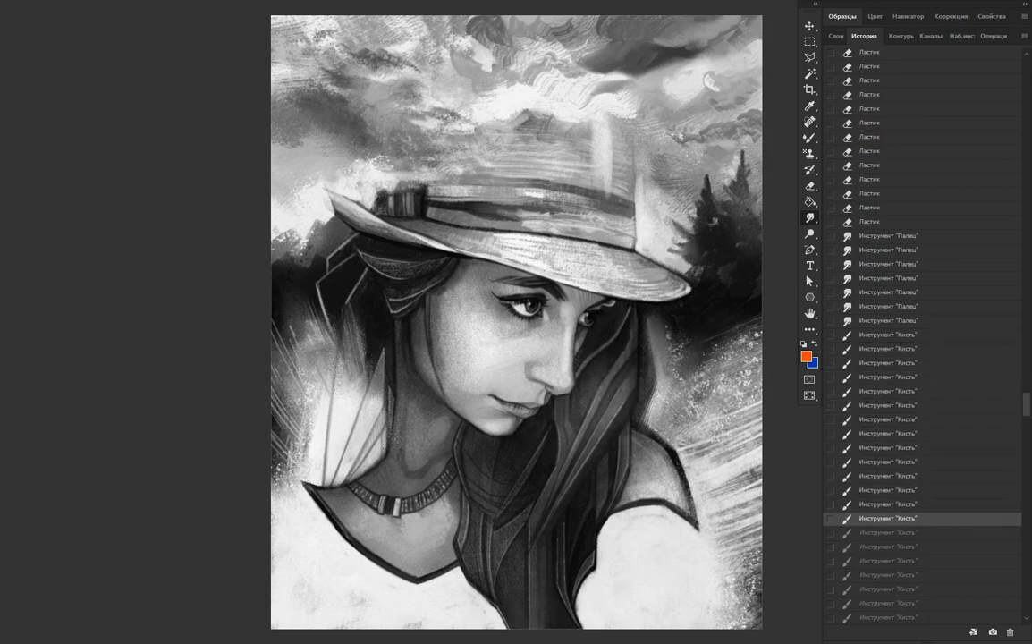
key(ctrl+shift+z)
key(ctrl+shift+z)
key(ctrl+shift+z)
key(ctrl+shift+z)
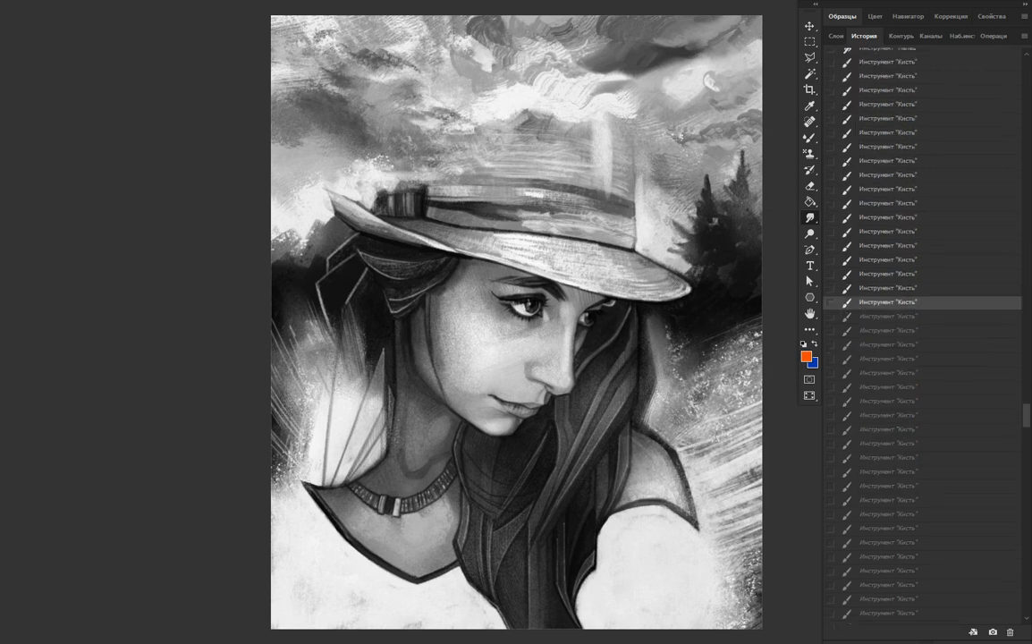
key(ctrl+shift+z)
key(ctrl+shift+z)
key(ctrl+shift+z)
key(ctrl+shift+z)
key(ctrl+shift+z)
key(ctrl+shift+z)
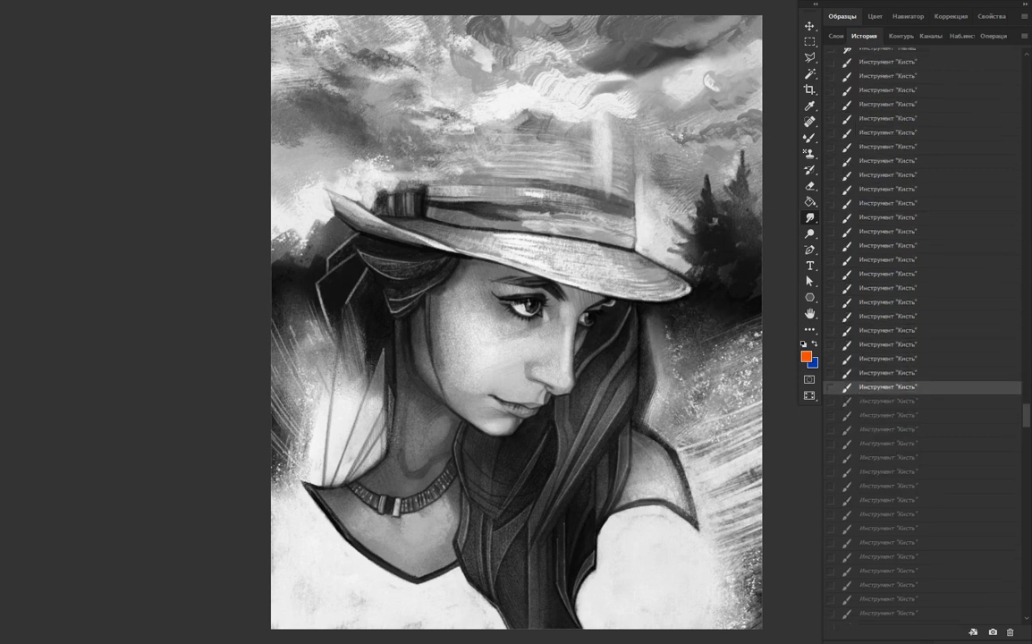
key(ctrl+shift+z)
key(ctrl+shift+z)
key(ctrl+shift+z)
key(ctrl+shift+z)
key(ctrl+shift+z)
key(ctrl+shift+z)
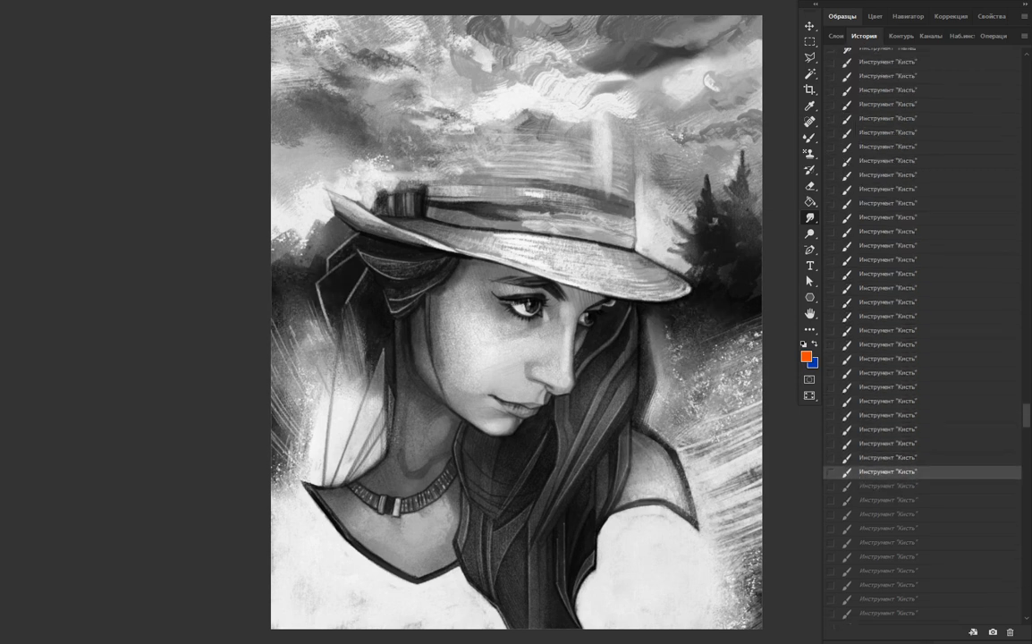
key(ctrl+shift+z)
Restore the brush strokes on the hat and more across the painting
key(ctrl+shift+z)
key(ctrl+shift+z)
key(ctrl+shift+z)
key(ctrl+shift+z)
key(ctrl+shift+z)
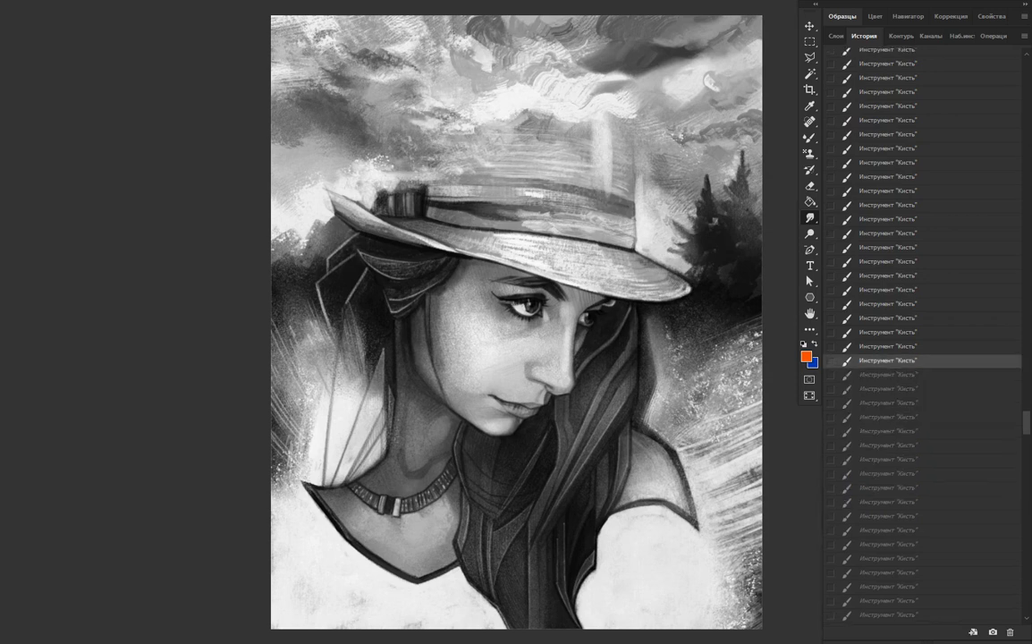
key(ctrl+shift+z)
key(ctrl+shift+z)
key(ctrl+shift+z)
key(ctrl+shift+z)
key(ctrl+shift+z)
key(ctrl+shift+z)
key(ctrl+shift+z)
key(ctrl+shift+z)
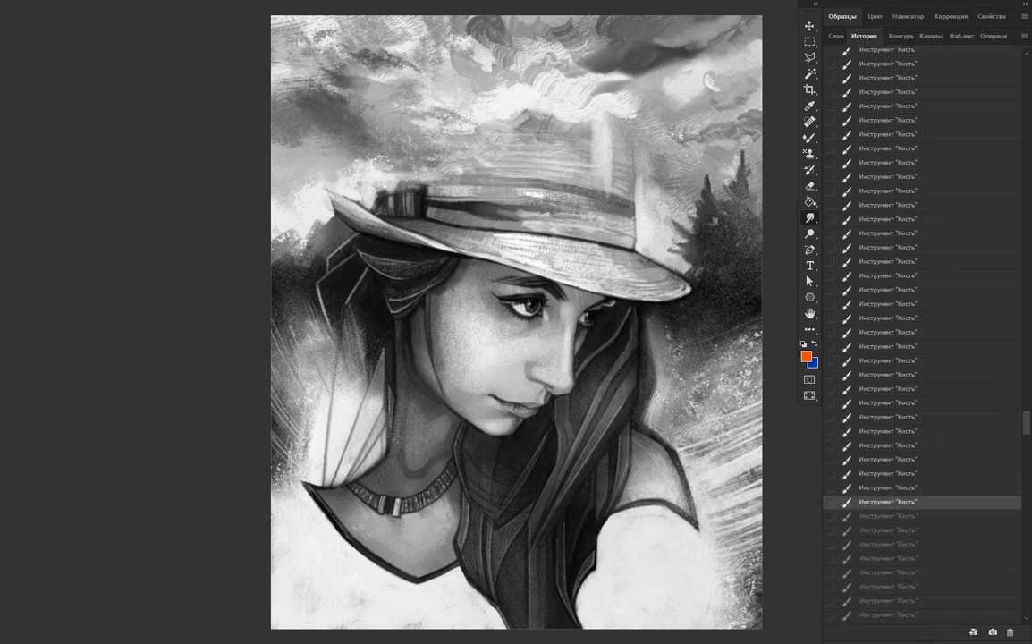
key(ctrl+shift+z)
key(ctrl+shift+z)
key(ctrl+shift+z)
key(ctrl+shift+z)
key(ctrl+shift+z)
key(ctrl+shift+z)
key(ctrl+shift+z)
key(ctrl+shift+z)
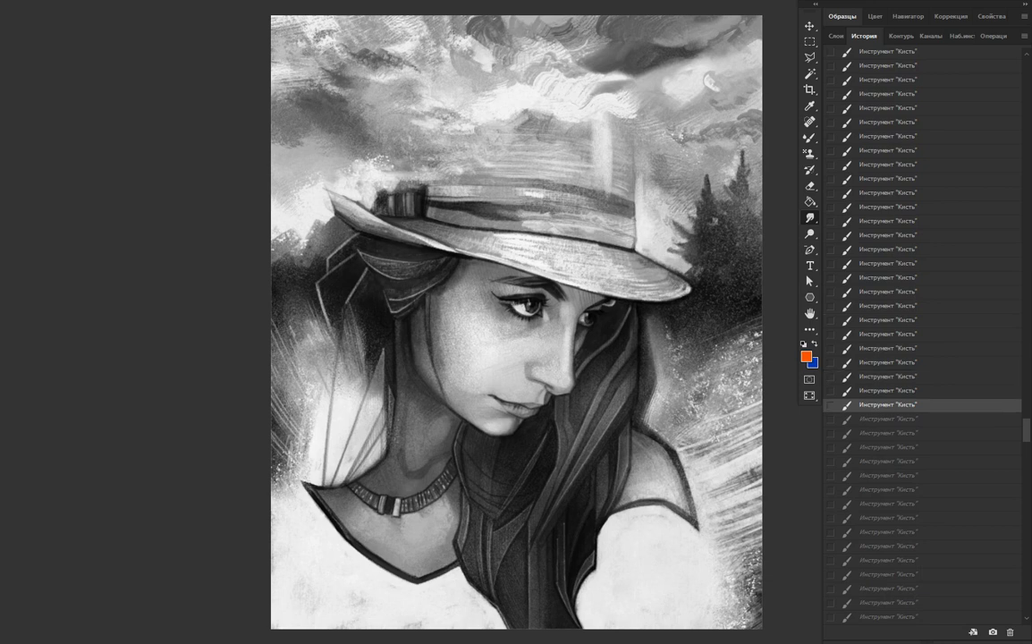
key(ctrl+shift+z)
key(ctrl+shift+z)
key(ctrl+shift+z)
key(ctrl+shift+z)
key(ctrl+shift+z)
key(ctrl+shift+z)
key(ctrl+z)
key(ctrl+z)
key(ctrl+z)
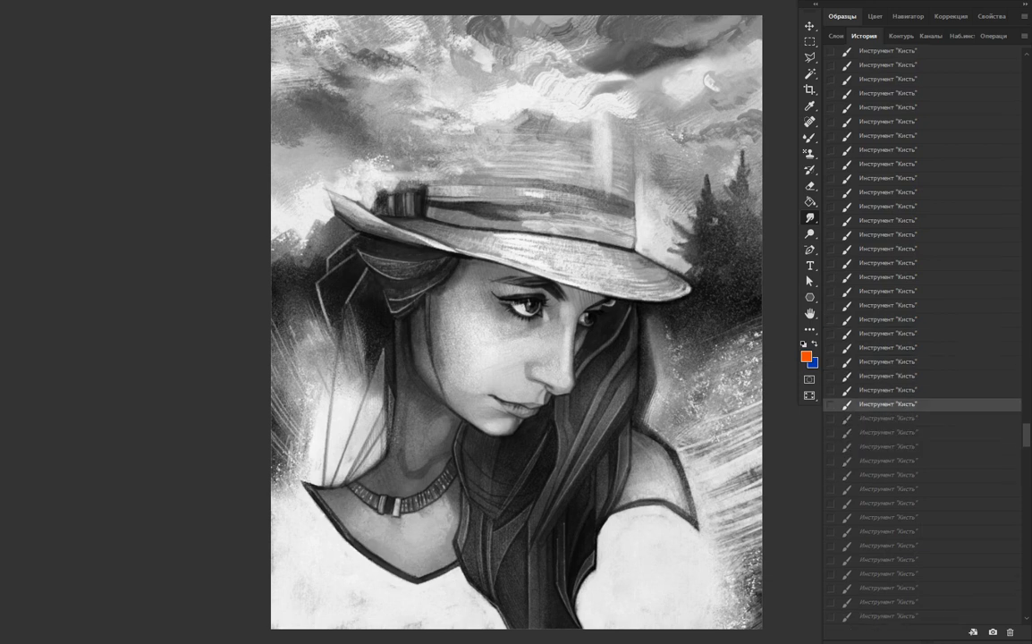
key(ctrl+shift+z)
key(ctrl+shift+z)
key(ctrl+shift+z)
Step back and forth through the sky strokes to reach the saved grayscale state
key(ctrl+shift+z)
key(ctrl+shift+z)
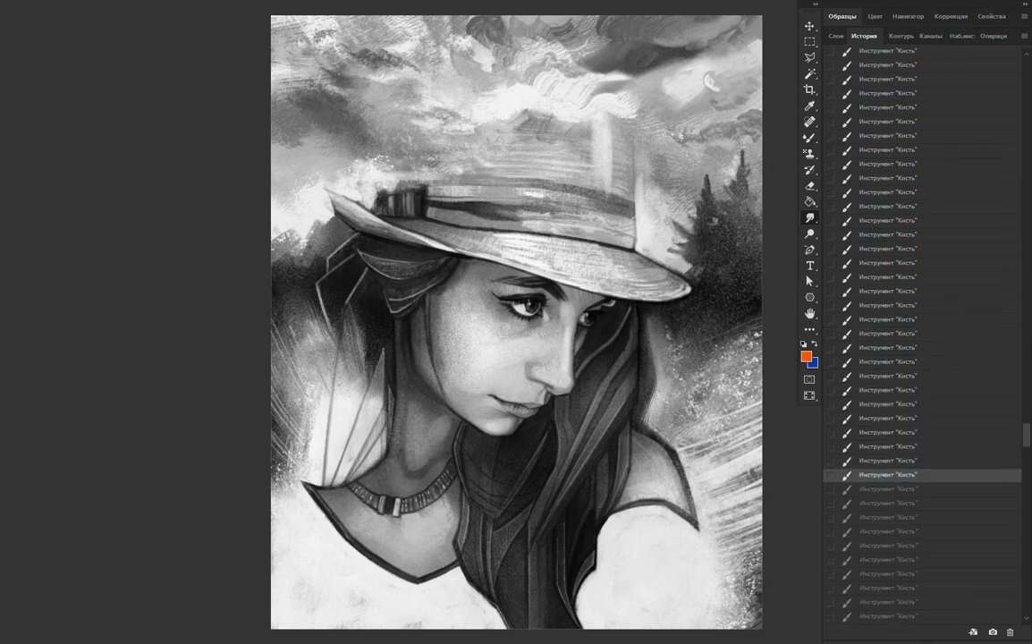
key(ctrl+shift+z)
key(ctrl+shift+z)
key(ctrl+shift+z)
key(ctrl+z)
key(ctrl+z)
key(ctrl+z)
key(ctrl+shift+z)
key(ctrl+shift+z)
key(ctrl+shift+z)
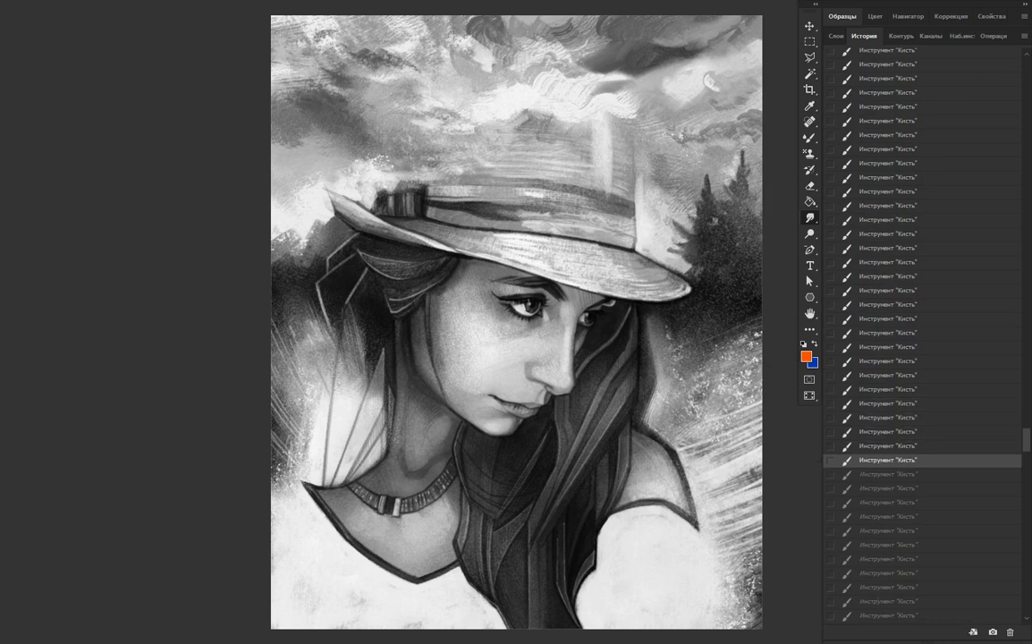
key(ctrl+shift+z)
key(ctrl+shift+z)
key(ctrl+z)
key(ctrl+z)
key(ctrl+z)
key(ctrl+z)
key(ctrl+z)
key(ctrl+shift+z)
key(ctrl+shift+z)
key(ctrl+shift+z)
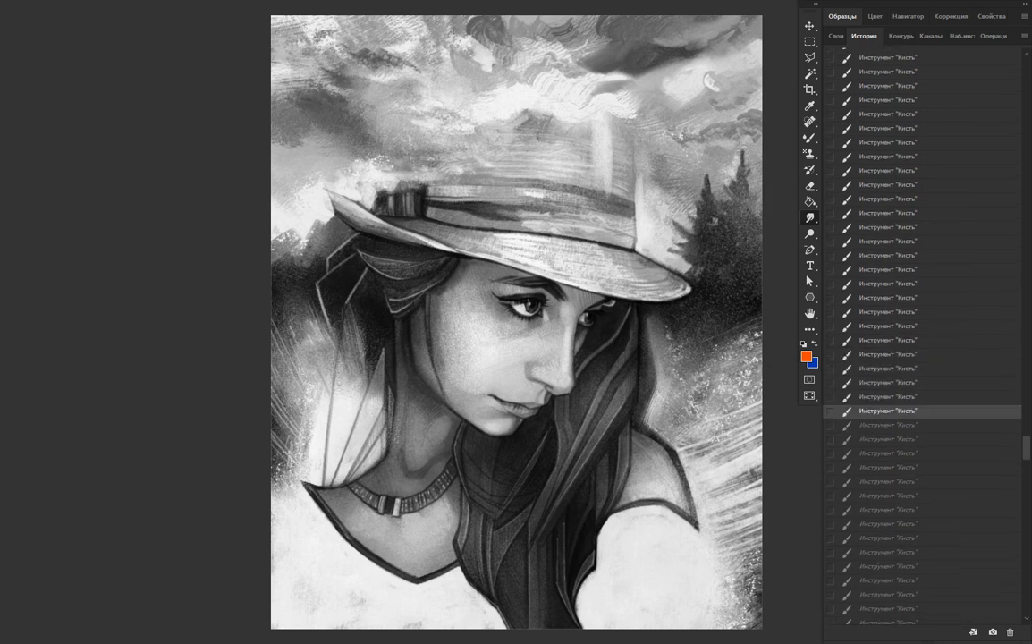
key(ctrl+shift+z)
key(ctrl+shift+z)
key(ctrl+shift+z)
key(ctrl+z)
key(ctrl+z)
key(ctrl+z)
key(ctrl+shift+z)
key(ctrl+shift+z)
key(ctrl+shift+z)
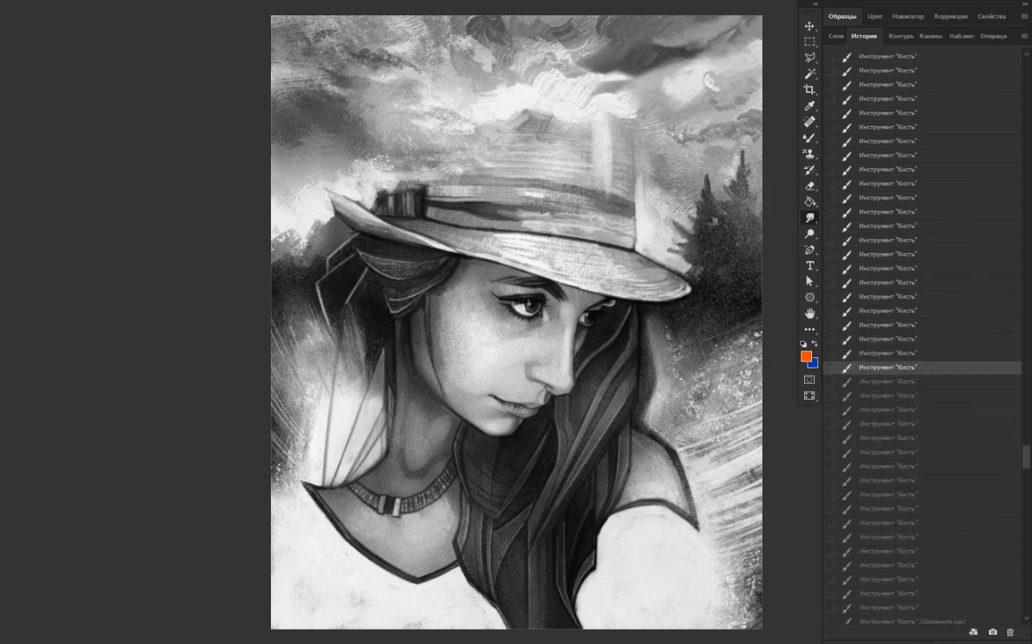
key(ctrl+shift+z)
key(ctrl+shift+z)
key(ctrl+shift+z)
key(ctrl+shift+z)
key(ctrl+shift+z)
key(ctrl+shift+z)
key(ctrl+shift+z)
key(ctrl+shift+z)
key(ctrl+shift+z)
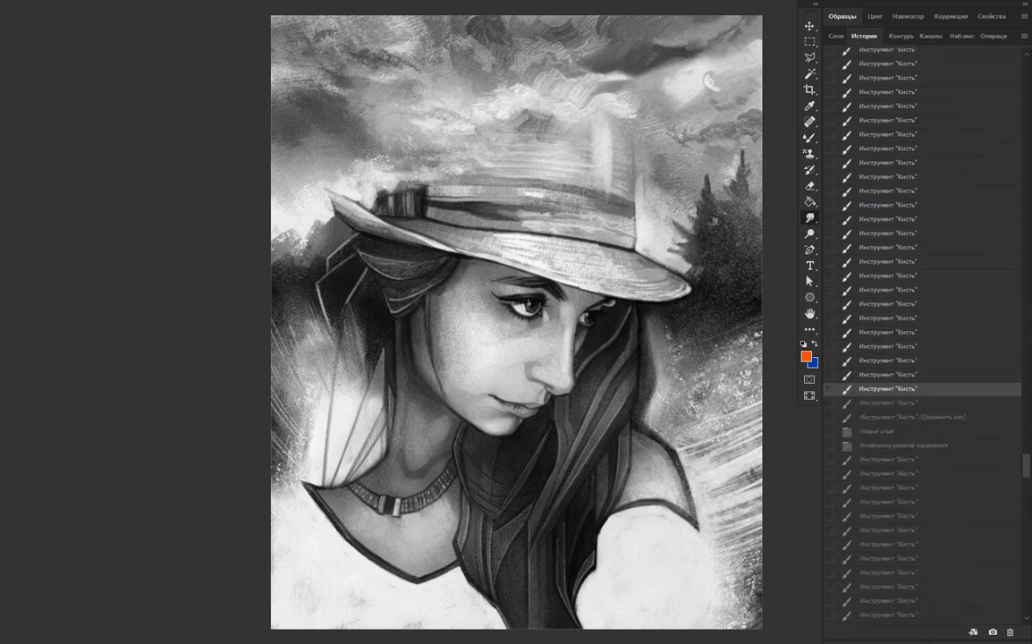
key(ctrl+shift+z)
key(ctrl+shift+z)
Redo the orange glow strokes on both sides of the hat, up to the layer reordering
key(ctrl+shift+z)
key(ctrl+shift+z)
key(ctrl+shift+z)
key(ctrl+shift+z)
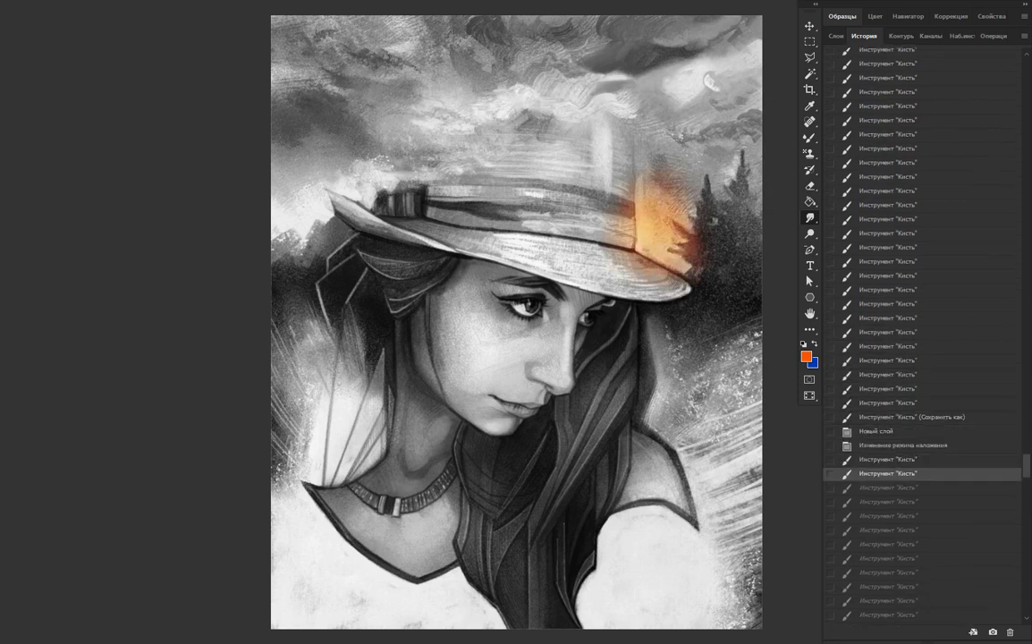
key(ctrl+shift+z)
key(ctrl+shift+z)
scroll(921, 358, down, 5)
key(ctrl+shift+z)
key(ctrl+shift+z)
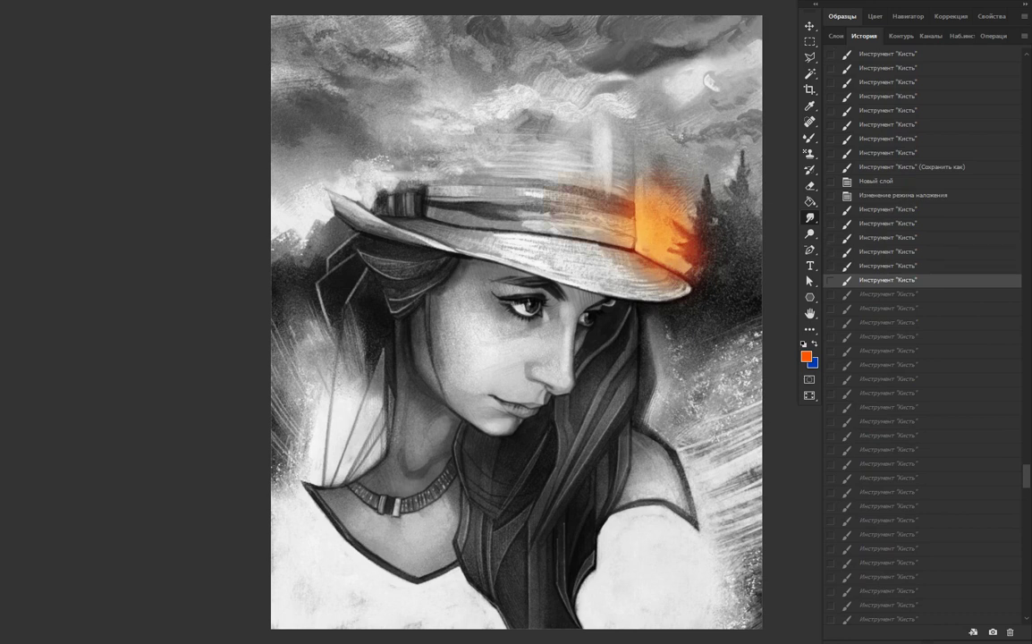
key(ctrl+shift+z)
key(ctrl+shift+z)
key(ctrl+shift+z)
key(ctrl+shift+z)
key(ctrl+shift+z)
key(ctrl+shift+z)
key(ctrl+shift+z)
key(ctrl+shift+z)
key(ctrl+shift+z)
key(ctrl+shift+z)
key(ctrl+shift+z)
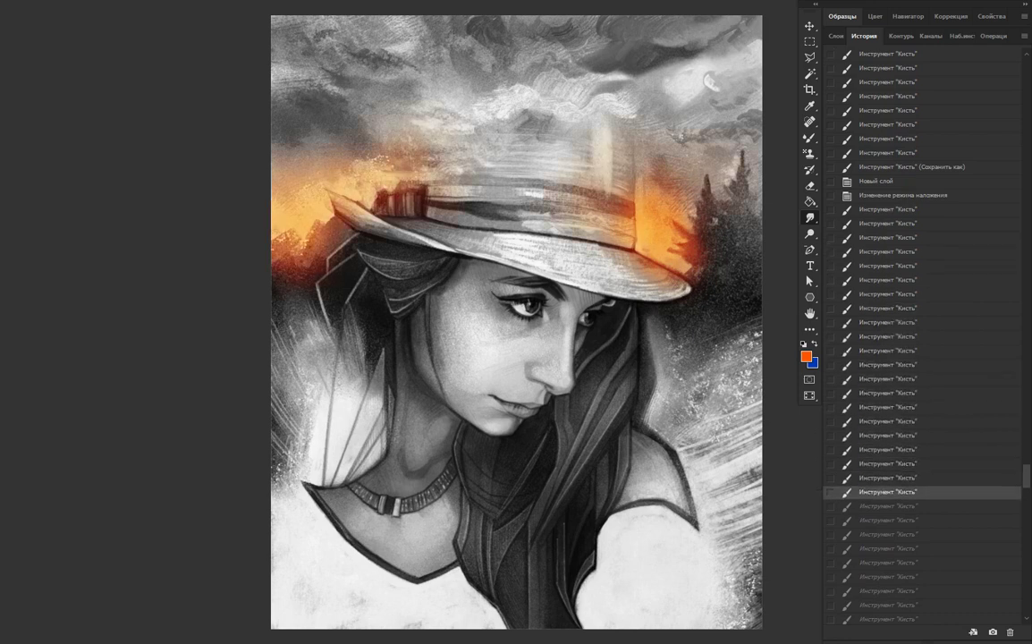
key(ctrl+shift+z)
key(ctrl+shift+z)
key(ctrl+shift+z)
key(ctrl+shift+z)
key(ctrl+shift+z)
key(ctrl+shift+z)
key(ctrl+shift+z)
key(ctrl+shift+z)
key(ctrl+shift+z)
key(ctrl+shift+z)
key(ctrl+shift+z)
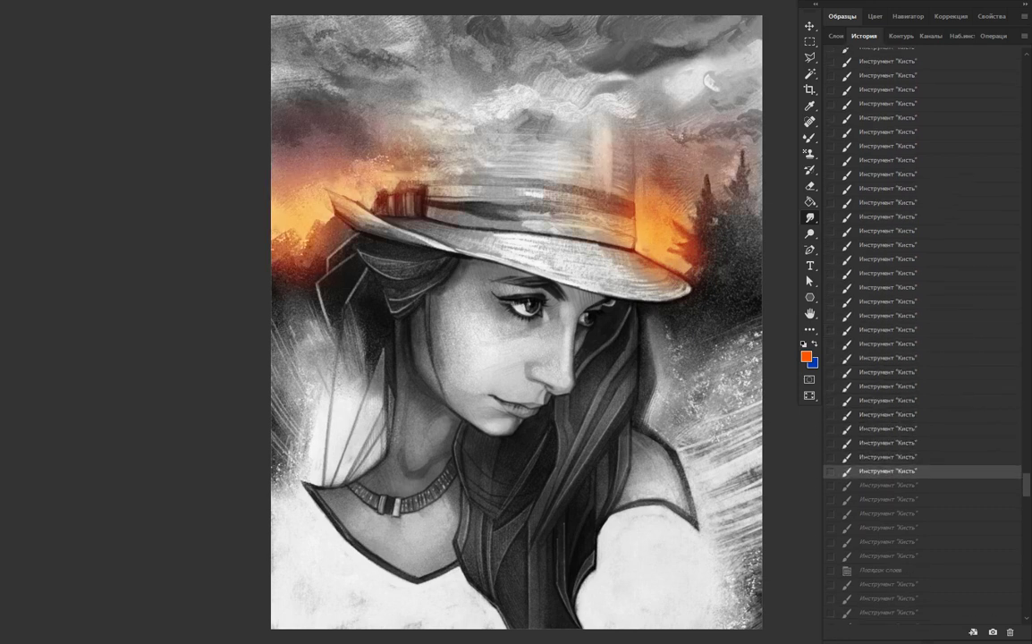
key(ctrl+shift+z)
key(ctrl+shift+z)
key(ctrl+shift+z)
key(ctrl+shift+z)
key(ctrl+shift+z)
key(ctrl+shift+z)
key(ctrl+shift+z)
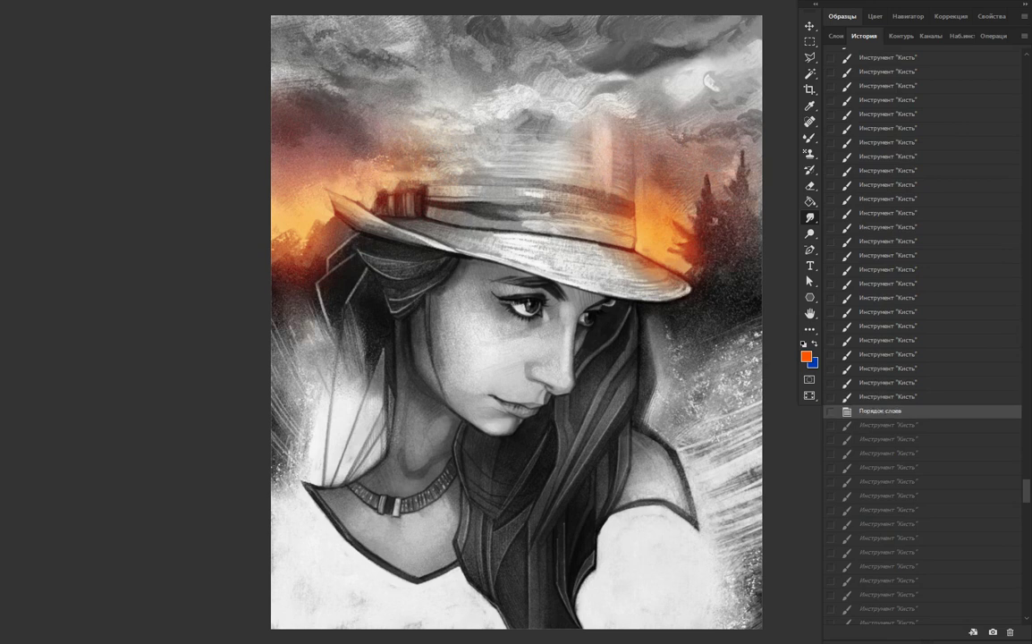
key(ctrl+shift+z)
key(ctrl+shift+z)
key(ctrl+shift+z)
Redo the first skin-tone brush strokes on the face
key(ctrl+shift+z)
key(ctrl+shift+z)
key(ctrl+shift+z)
key(ctrl+shift+z)
key(ctrl+shift+z)
key(ctrl+shift+z)
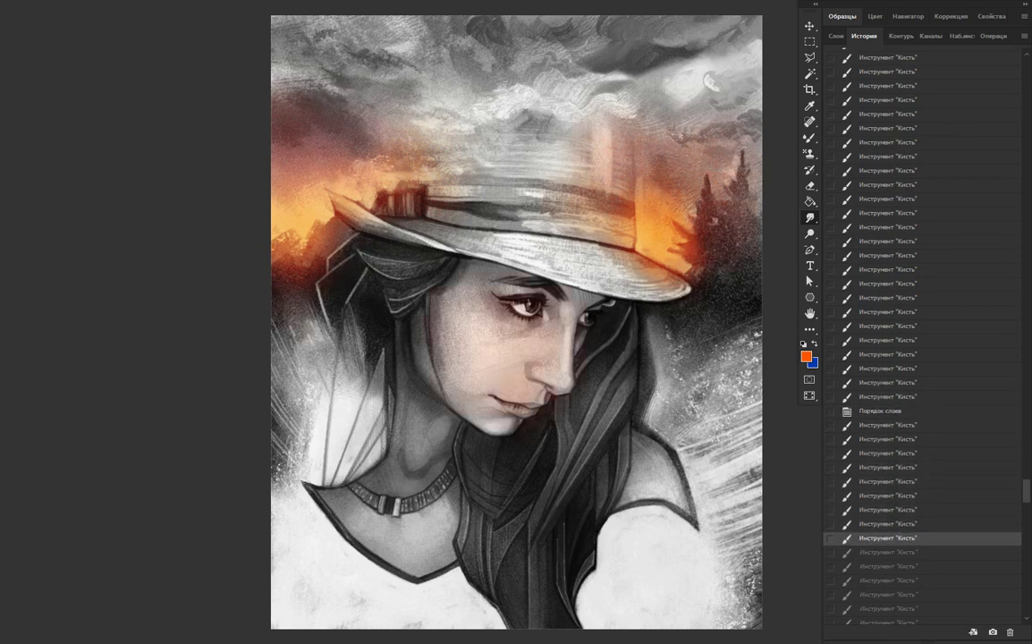
key(ctrl+shift+z)
key(ctrl+shift+z)
key(ctrl+shift+z)
key(ctrl+shift+z)
key(ctrl+shift+z)
key(ctrl+shift+z)
key(ctrl+shift+z)
key(ctrl+shift+z)
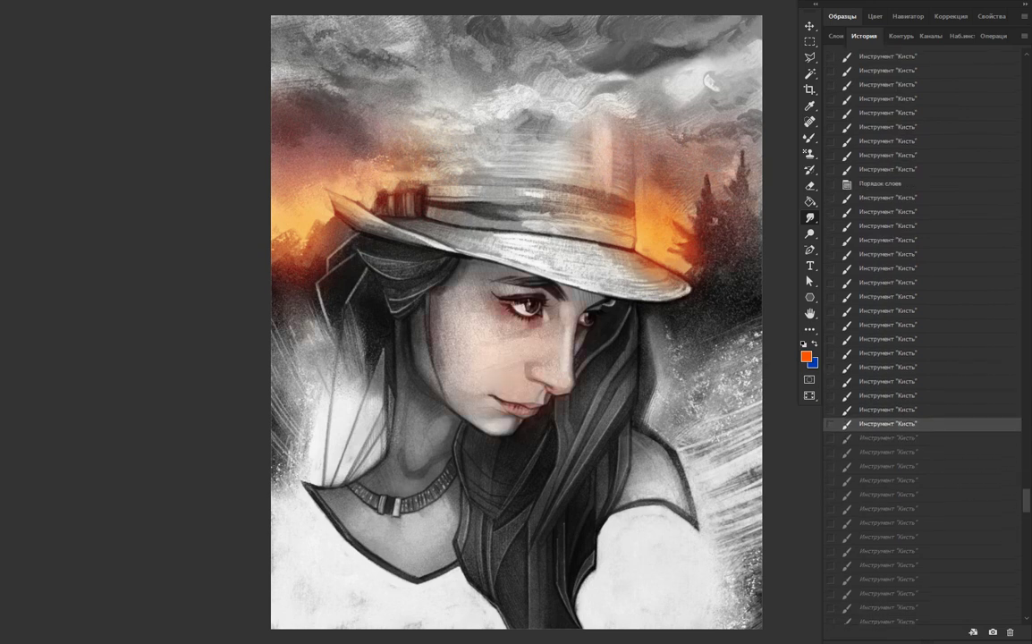
key(ctrl+shift+z)
key(ctrl+shift+z)
key(ctrl+shift+z)
key(ctrl+shift+z)
key(ctrl+shift+z)
key(ctrl+shift+z)
key(ctrl+shift+z)
key(ctrl+shift+z)
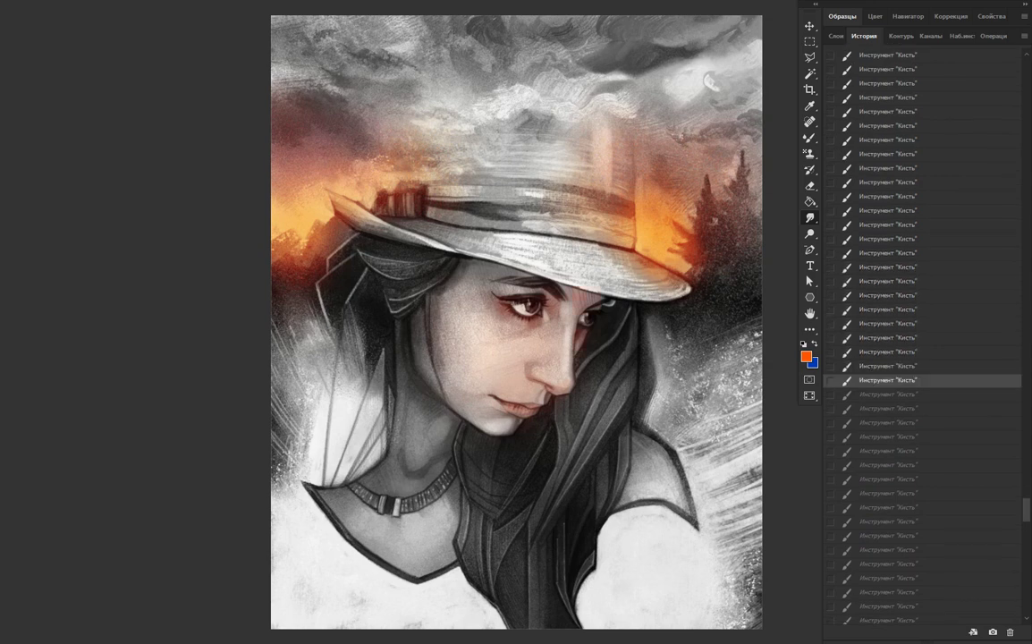
key(ctrl+shift+z)
key(ctrl+shift+z)
key(ctrl+shift+z)
key(ctrl+shift+z)
key(ctrl+shift+z)
key(ctrl+shift+z)
key(ctrl+shift+z)
key(ctrl+shift+z)
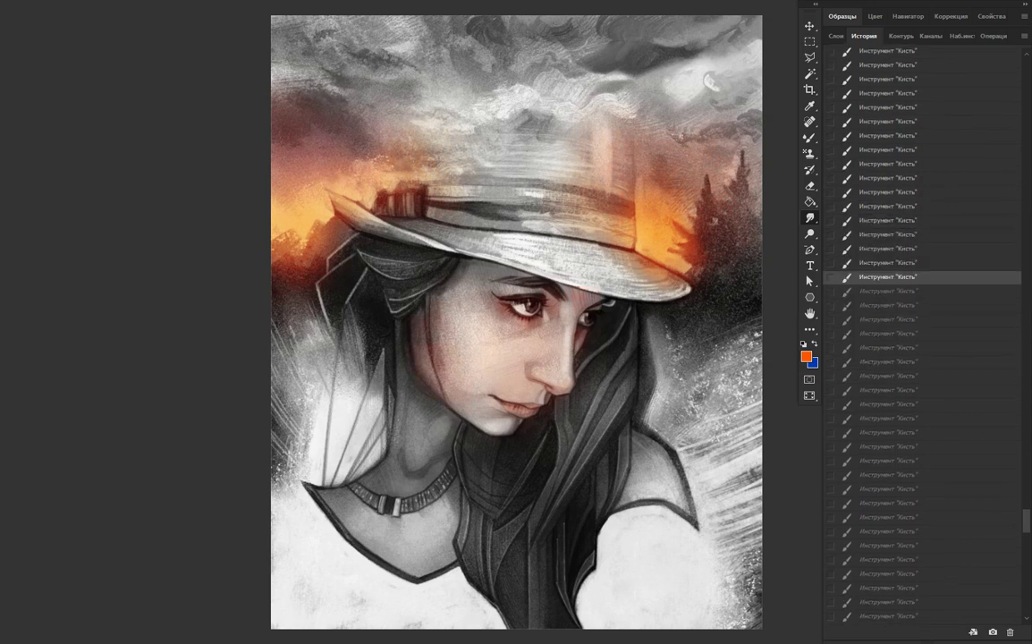
key(ctrl+shift+z)
key(ctrl+shift+z)
key(ctrl+shift+z)
key(ctrl+shift+z)
key(ctrl+shift+z)
key(ctrl+shift+z)
key(ctrl+shift+z)
key(ctrl+shift+z)
key(ctrl+shift+z)
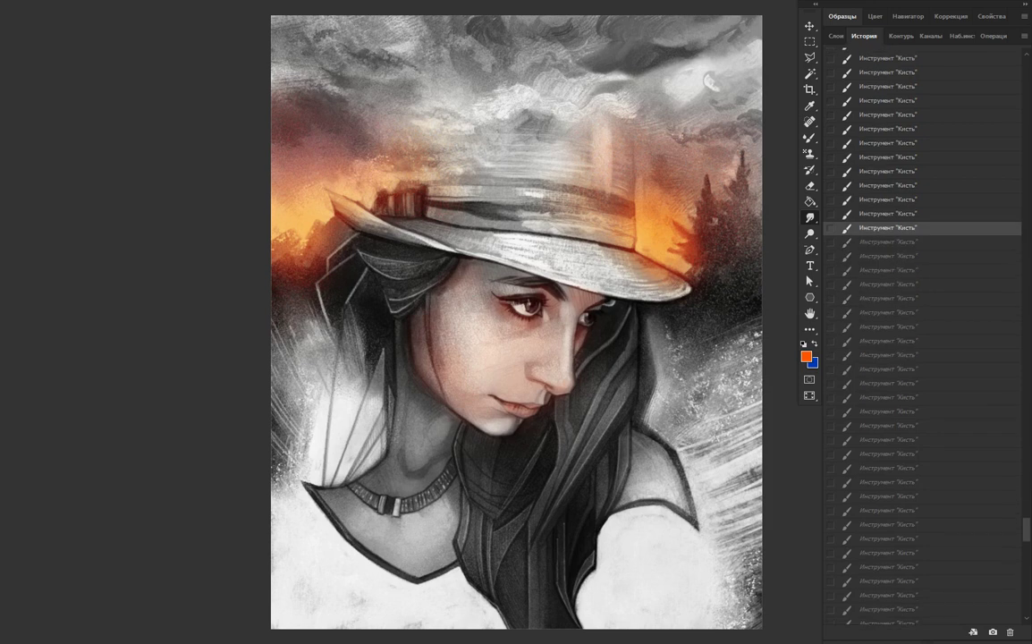
key(ctrl+shift+z)
key(ctrl+shift+z)
key(ctrl+shift+z)
key(ctrl+shift+z)
key(ctrl+shift+z)
key(ctrl+shift+z)
key(ctrl+shift+z)
key(ctrl+shift+z)
key(ctrl+shift+z)
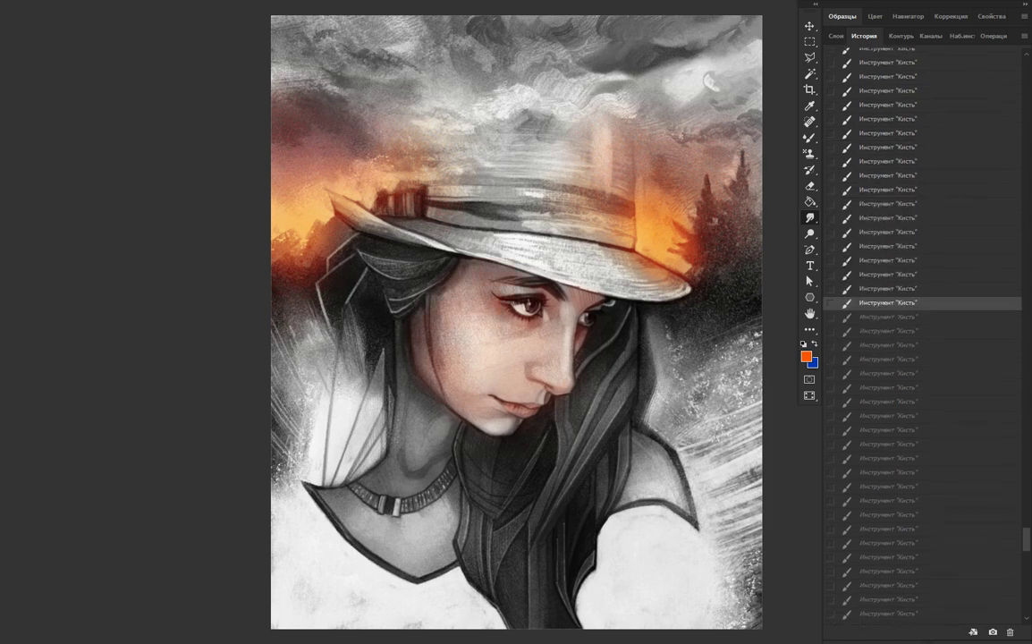
key(ctrl+shift+z)
key(ctrl+shift+z)
key(ctrl+shift+z)
key(ctrl+shift+z)
key(ctrl+shift+z)
key(ctrl+shift+z)
Redo the eraser cleanup and about ten more skin-tone strokes brightening the face
key(ctrl+shift+z)
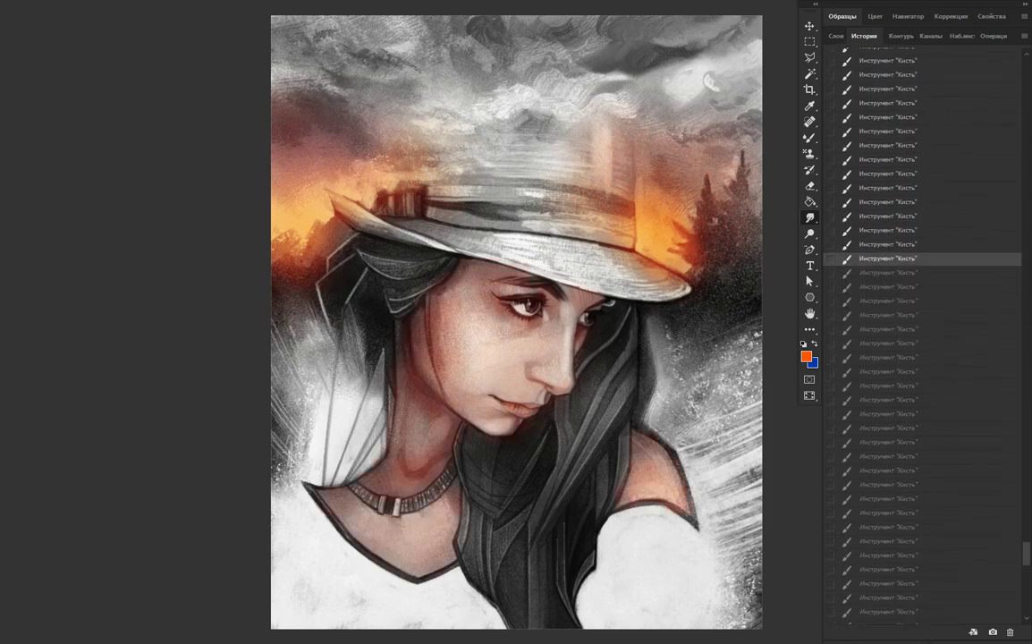
key(ctrl+shift+z)
key(ctrl+shift+z)
key(ctrl+shift+z)
key(ctrl+z)
key(ctrl+z)
key(ctrl+z)
key(ctrl+shift+z)
key(ctrl+shift+z)
key(ctrl+shift+z)
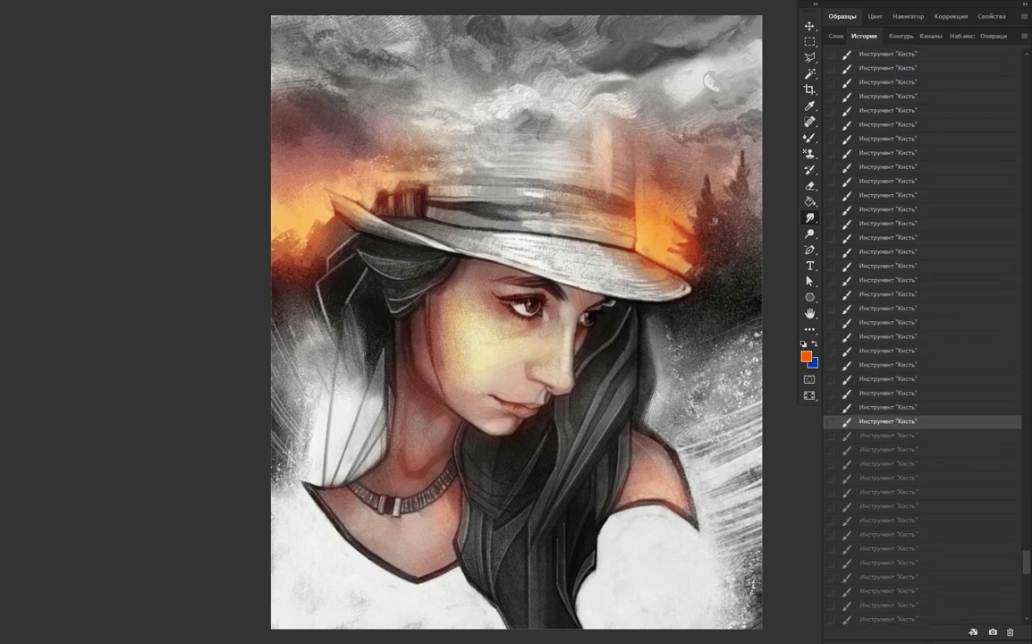
scroll(921, 331, down, 3)
key(ctrl+shift+z)
key(ctrl+shift+z)
key(ctrl+shift+z)
key(ctrl+z)
key(ctrl+z)
key(ctrl+z)
key(ctrl+shift+z)
key(ctrl+shift+z)
key(ctrl+shift+z)
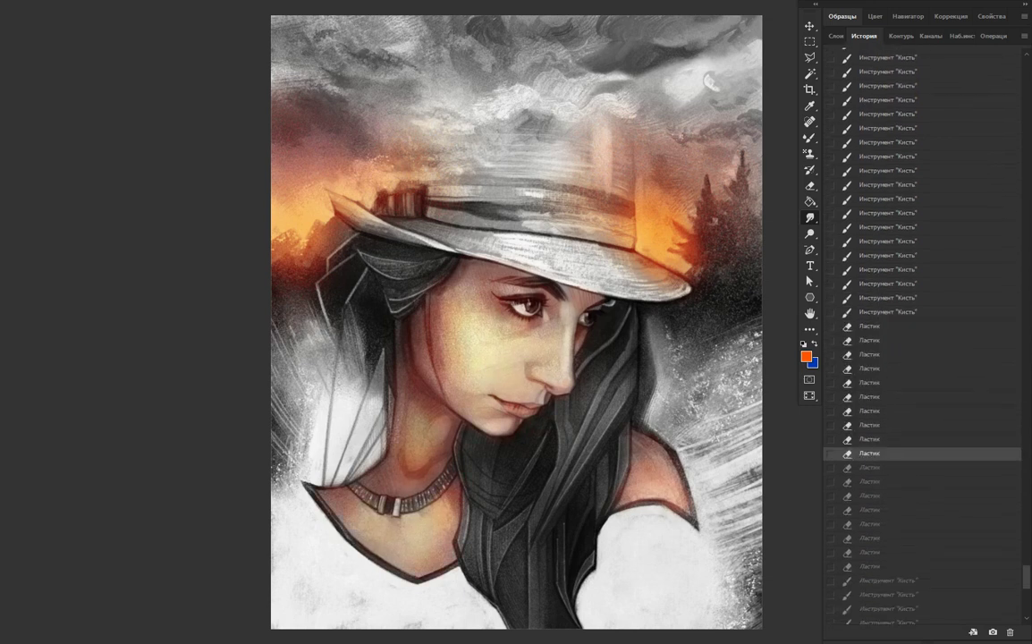
key(ctrl+shift+z)
key(ctrl+shift+z)
key(ctrl+shift+z)
key(ctrl+shift+z)
key(ctrl+shift+z)
key(ctrl+shift+z)
key(ctrl+shift+z)
scroll(920, 330, down, 3)
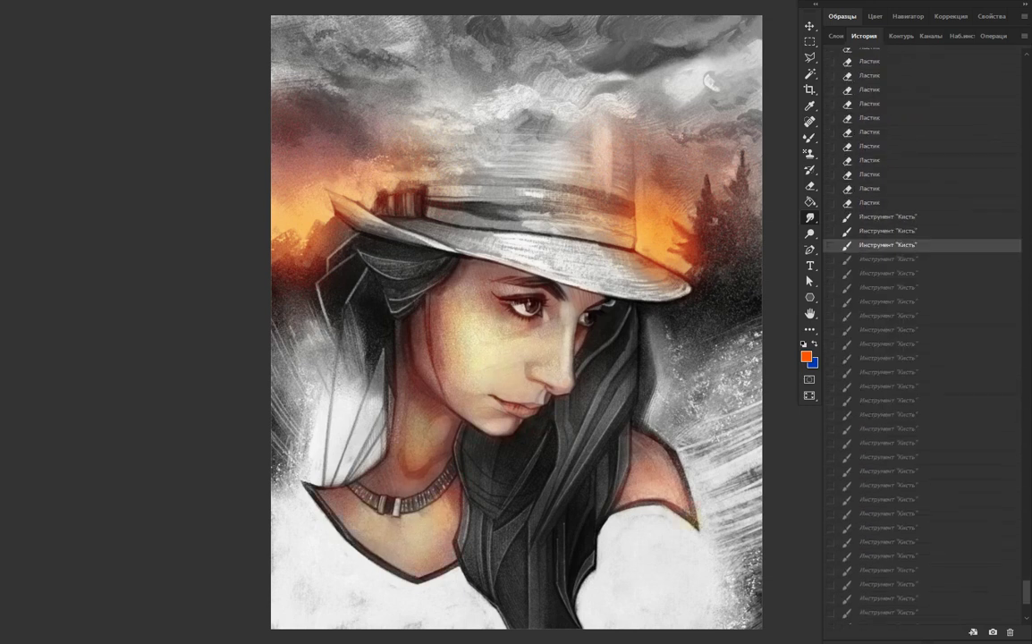
key(ctrl+shift+z)
key(ctrl+shift+z)
key(ctrl+shift+z)
key(ctrl+shift+z)
key(ctrl+shift+z)
key(ctrl+shift+z)
key(ctrl+shift+z)
key(ctrl+shift+z)
key(ctrl+shift+z)
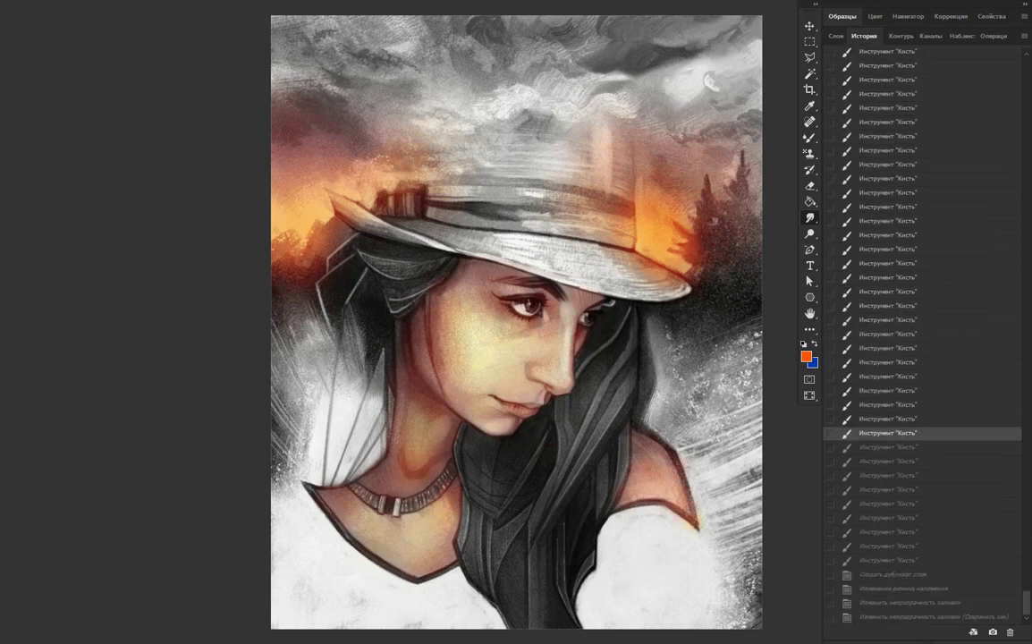
key(ctrl+shift+z)
key(ctrl+shift+z)
key(ctrl+shift+z)
key(ctrl+shift+z)
key(ctrl+shift+z)
key(ctrl+shift+z)
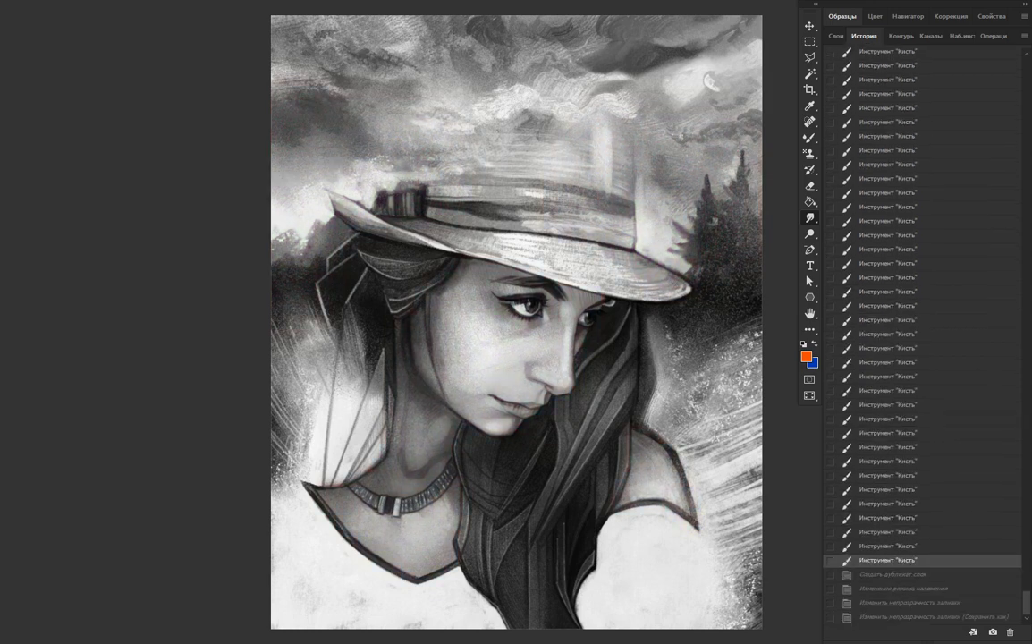
key(ctrl+z)
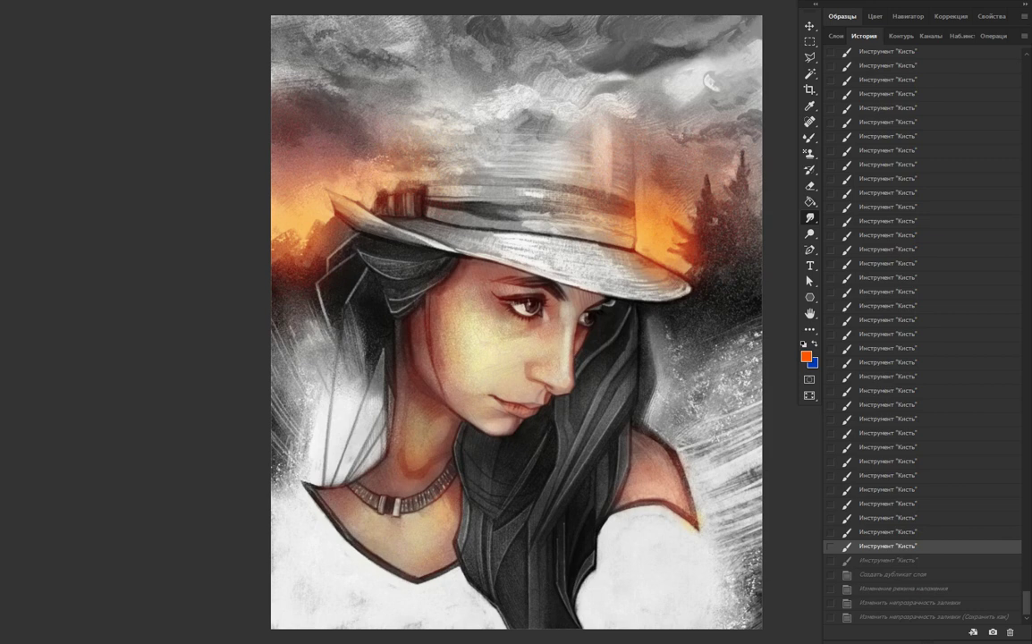